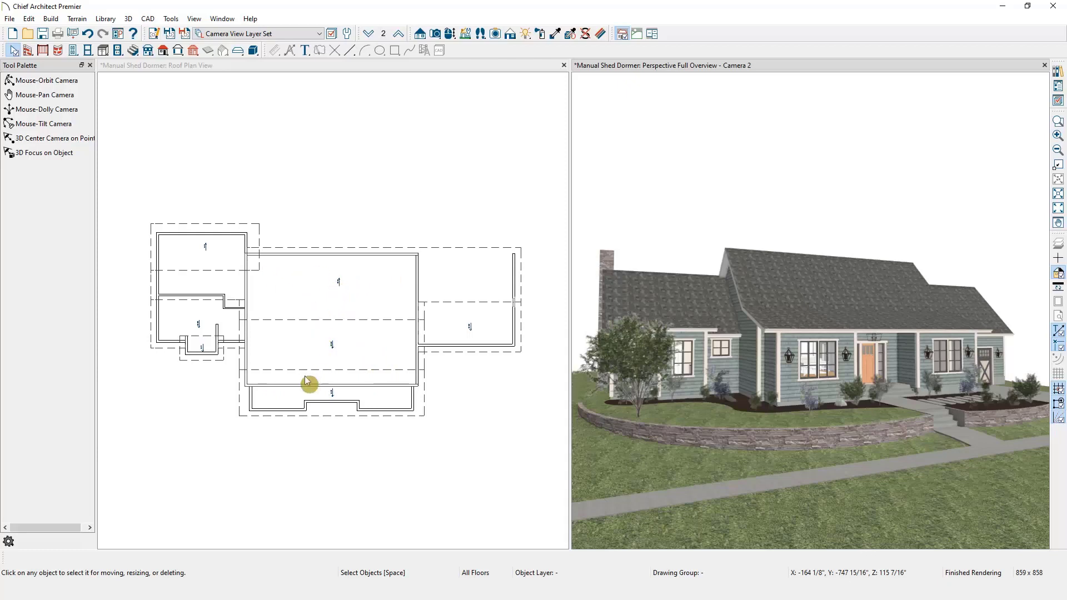
Check the lower and middle front roof planes, then zoom into the main roof above the bump-out.
click(424, 405)
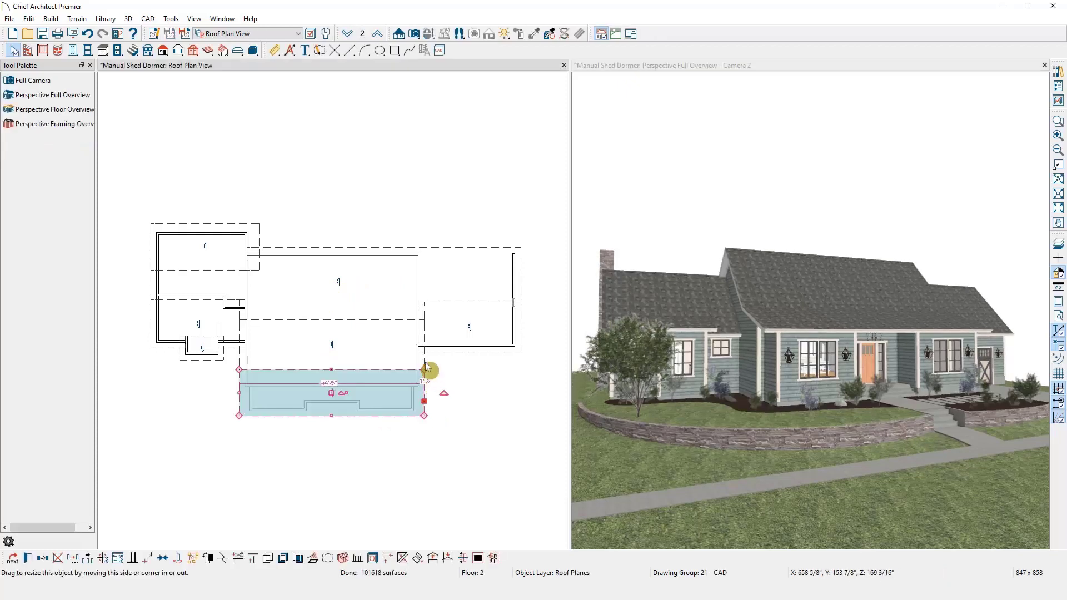
key(Tab)
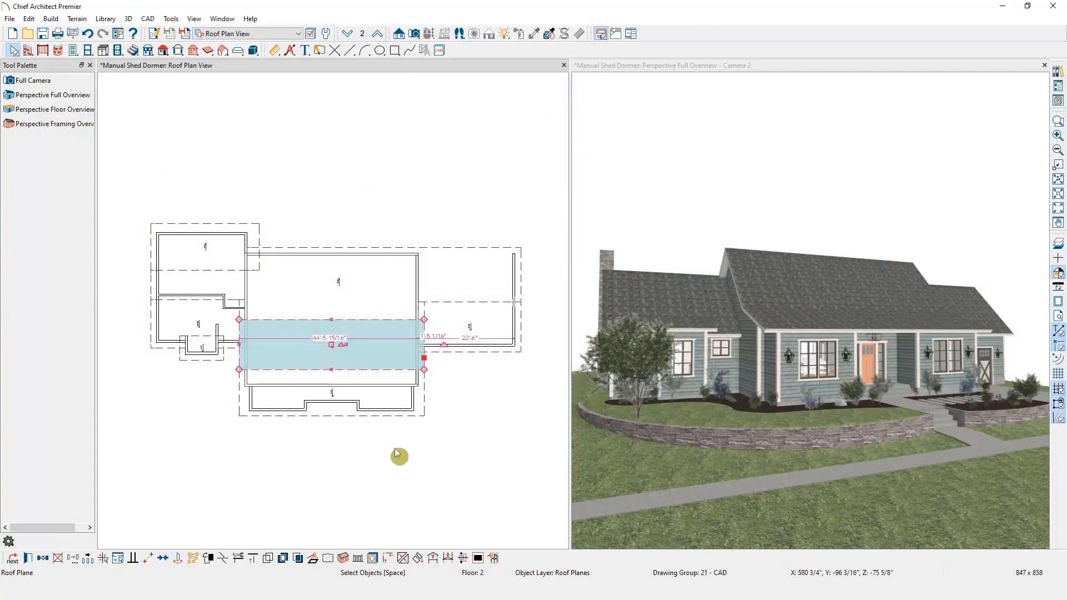
click(284, 427)
scroll(288, 359, up, 5)
Draw two short exterior walls, about 9'-10" and 9'-3 3/16", back from the main front wall.
click(472, 415)
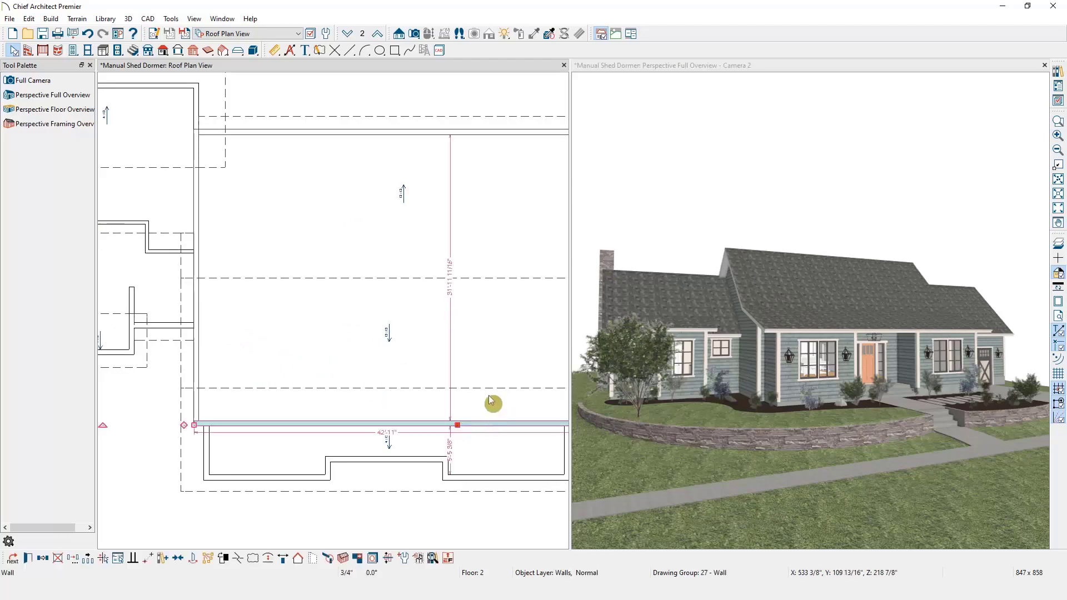
middle_drag(469, 361, 416, 348)
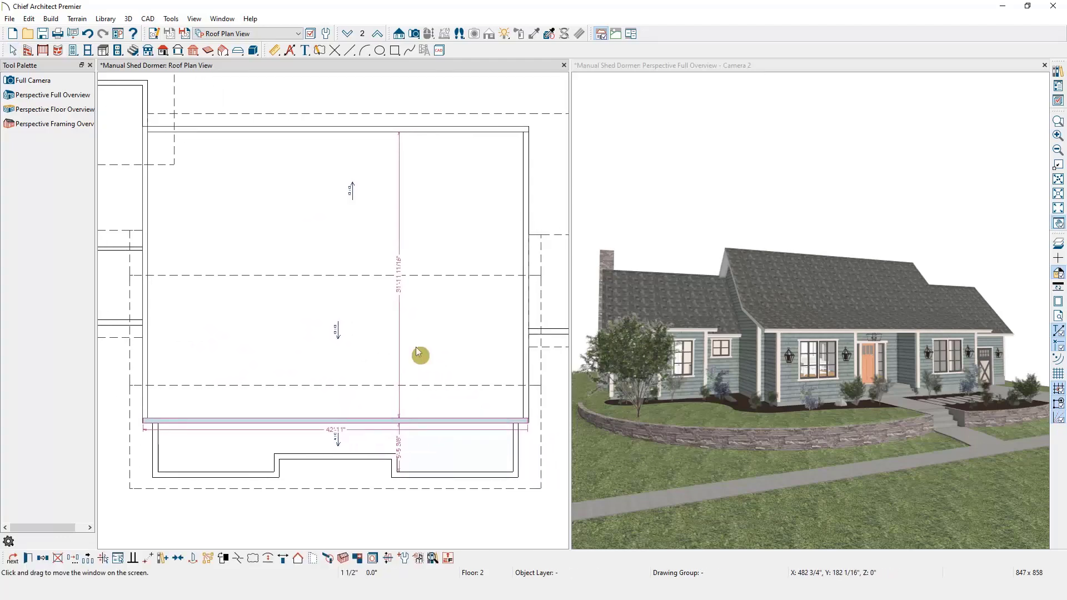
click(416, 350)
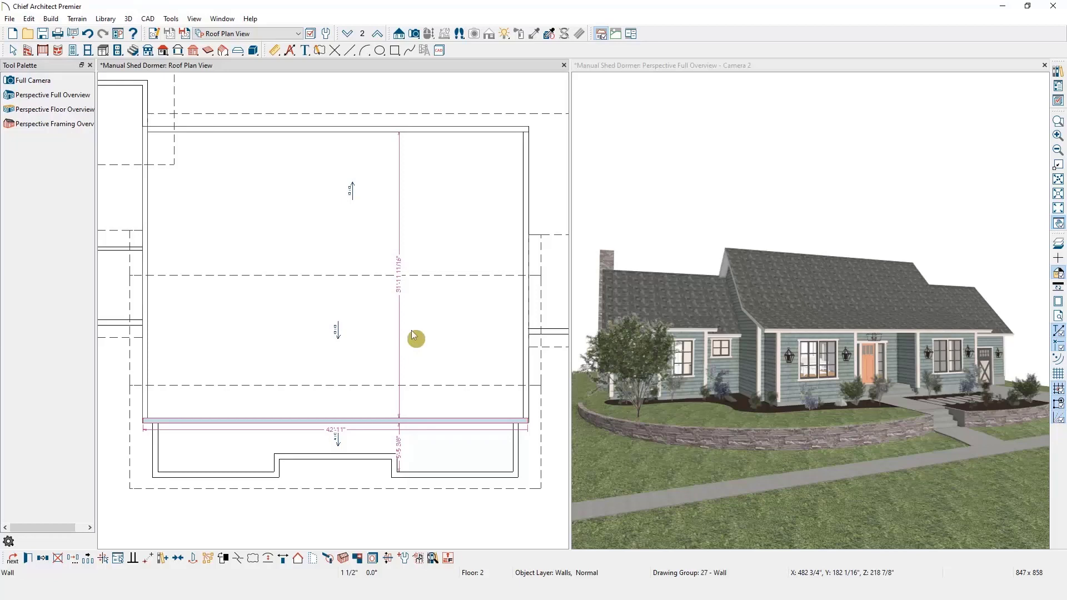
click(28, 51)
mouse_move(198, 422)
mouse_down()
mouse_move(198, 352)
mouse_move(393, 333)
mouse_up()
drag(465, 336, 469, 427)
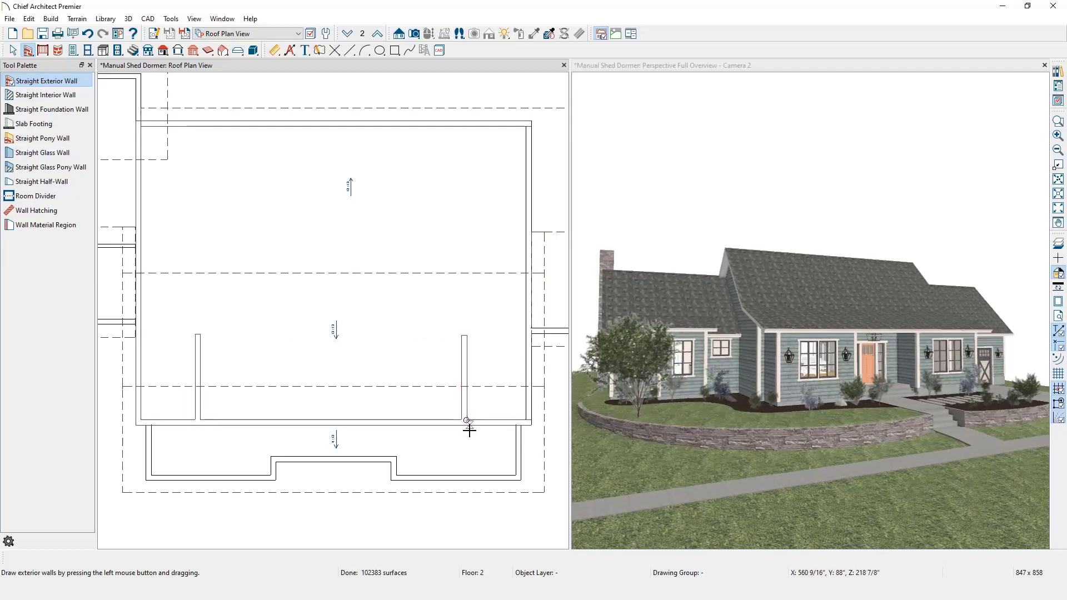
click(465, 375)
Set the right and left dormer walls to 4' from their side walls, about 32'-4 1/8" apart.
click(485, 383)
text(4')
key(Return)
click(199, 365)
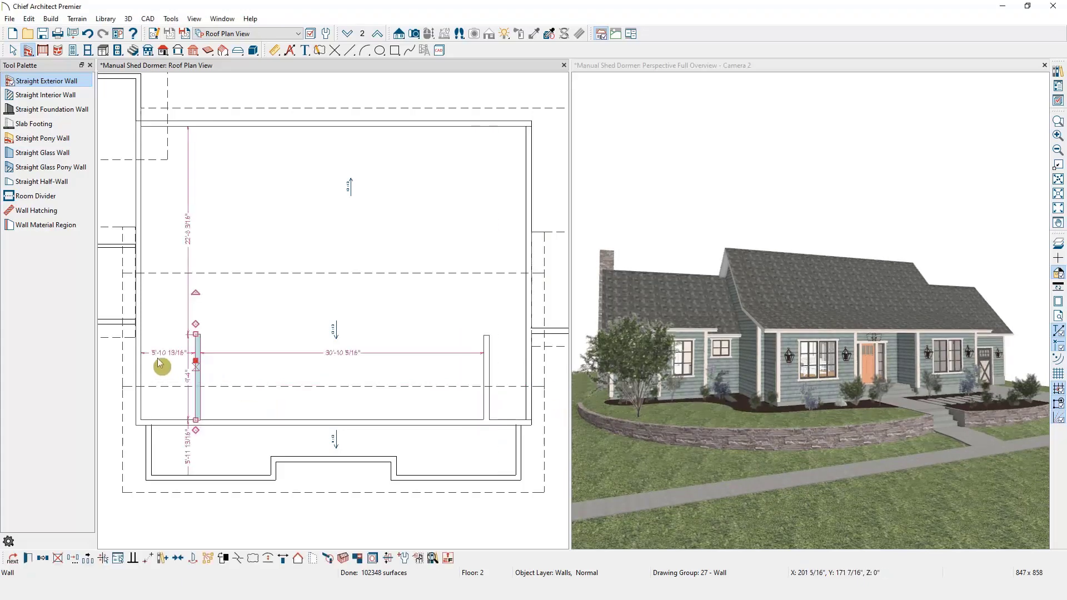
click(162, 360)
text(4'-4 1/2")
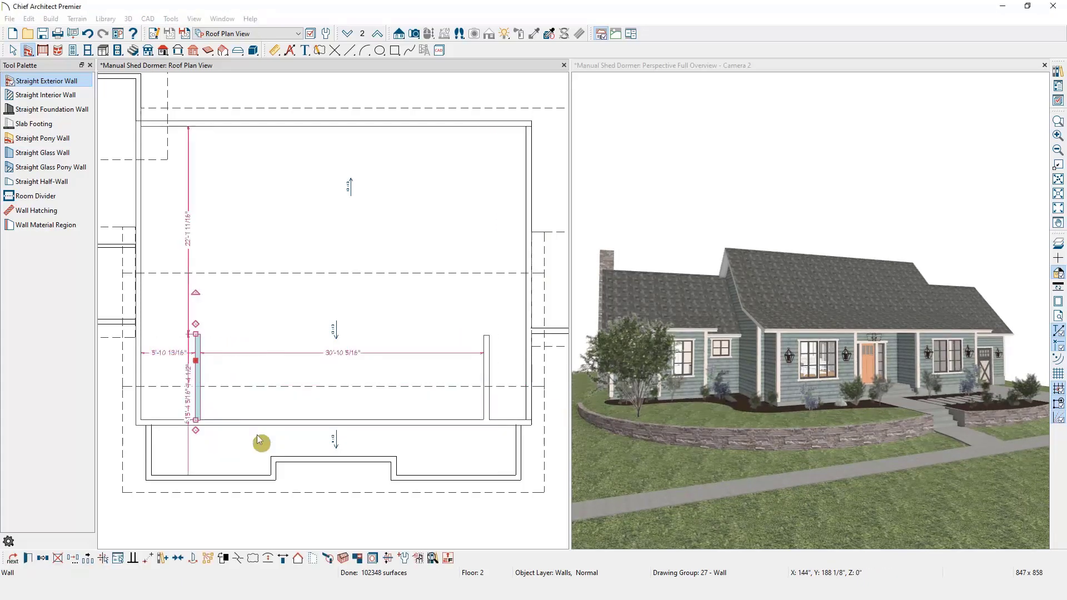
key(Return)
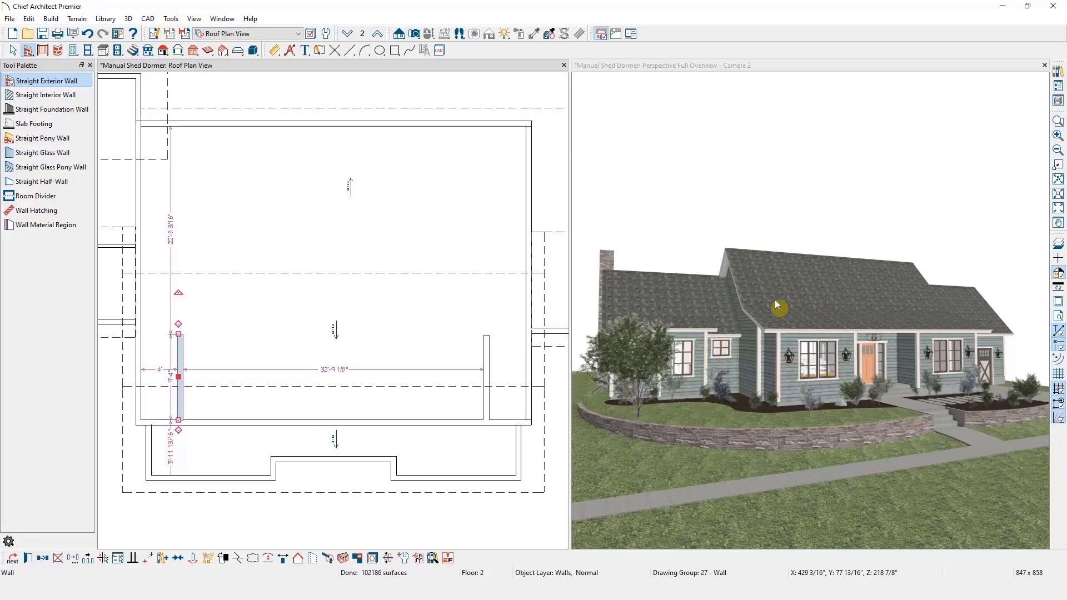
click(292, 474)
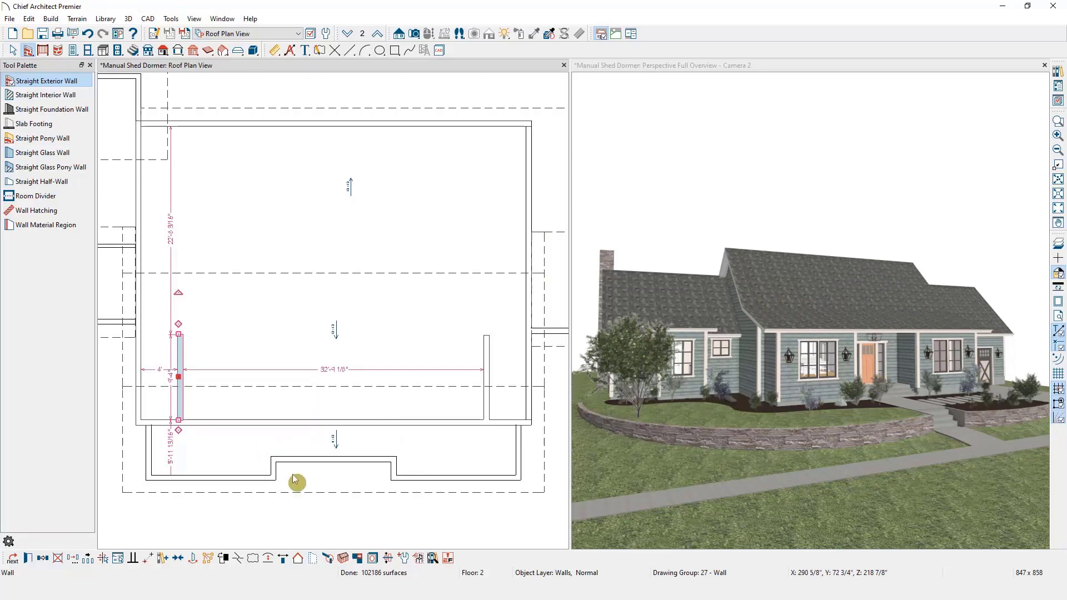
key(space)
Add breaks to the lower front roof plane's back edge at the left and right dormer walls.
click(332, 502)
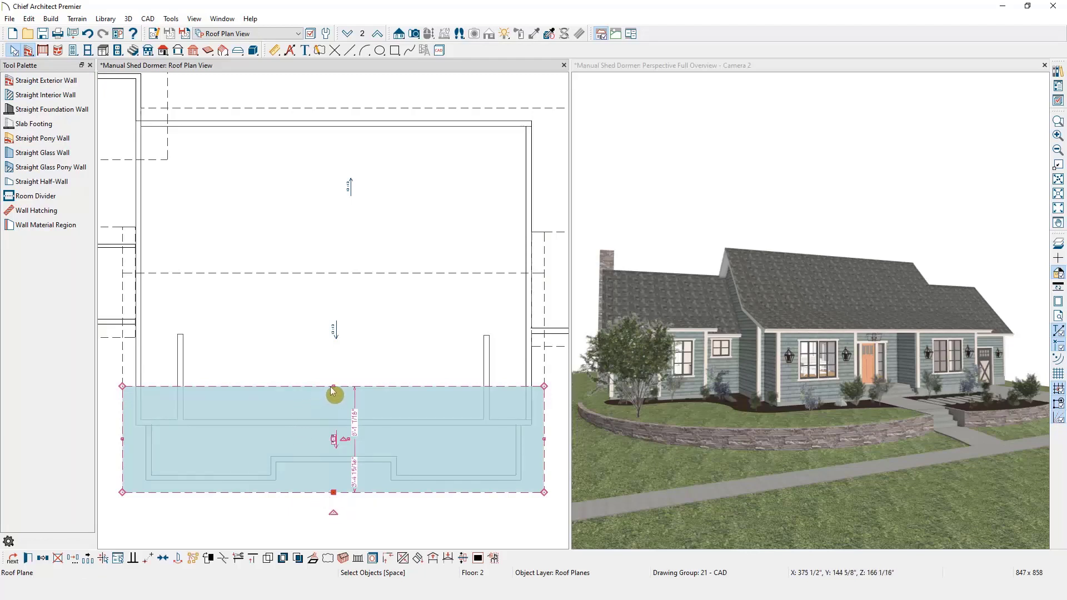
drag(333, 387, 333, 425)
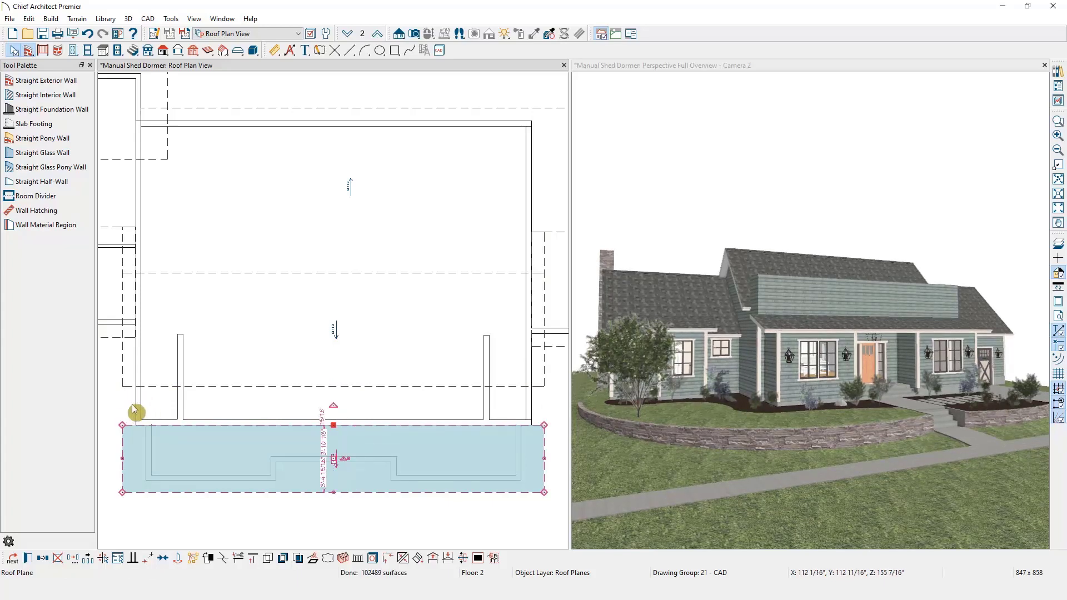
drag(333, 425, 333, 385)
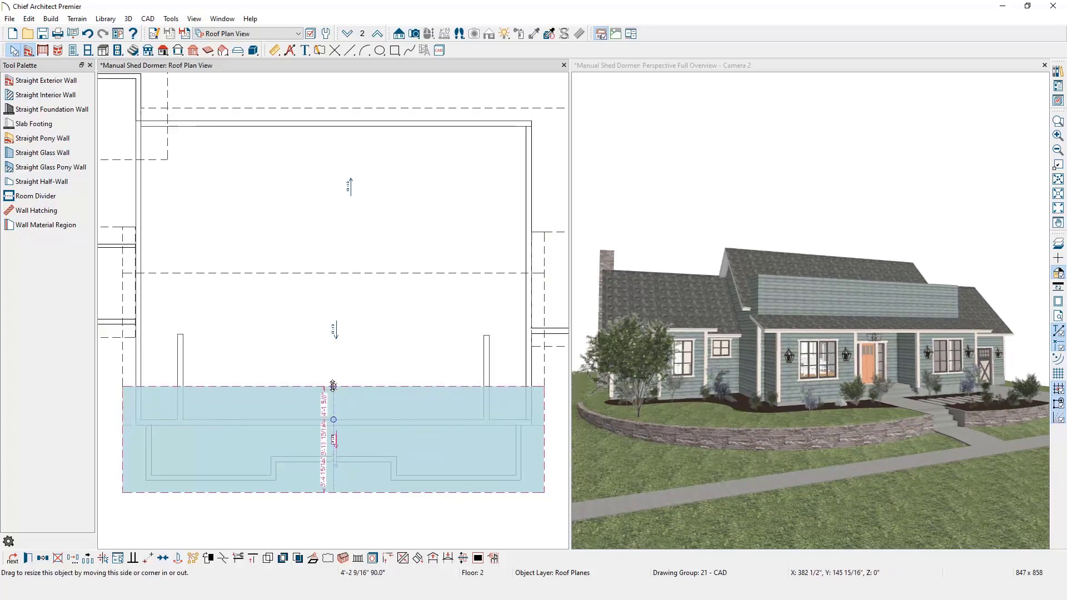
click(224, 558)
click(185, 391)
click(178, 393)
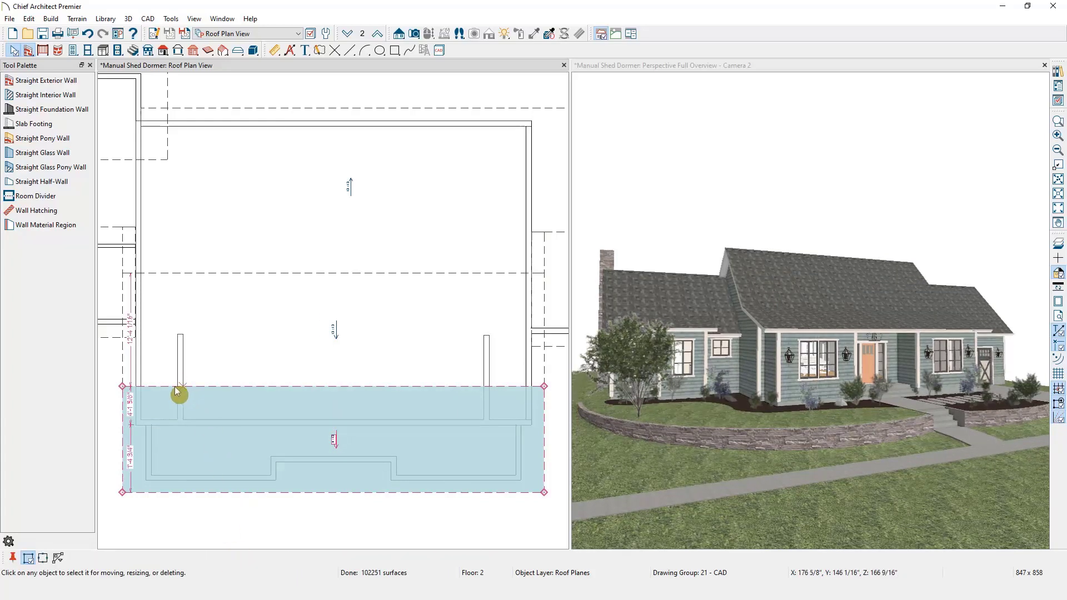
click(205, 441)
click(228, 561)
Pull the edge segment between the breaks down to the front wall, exposing the dormer wall.
click(470, 448)
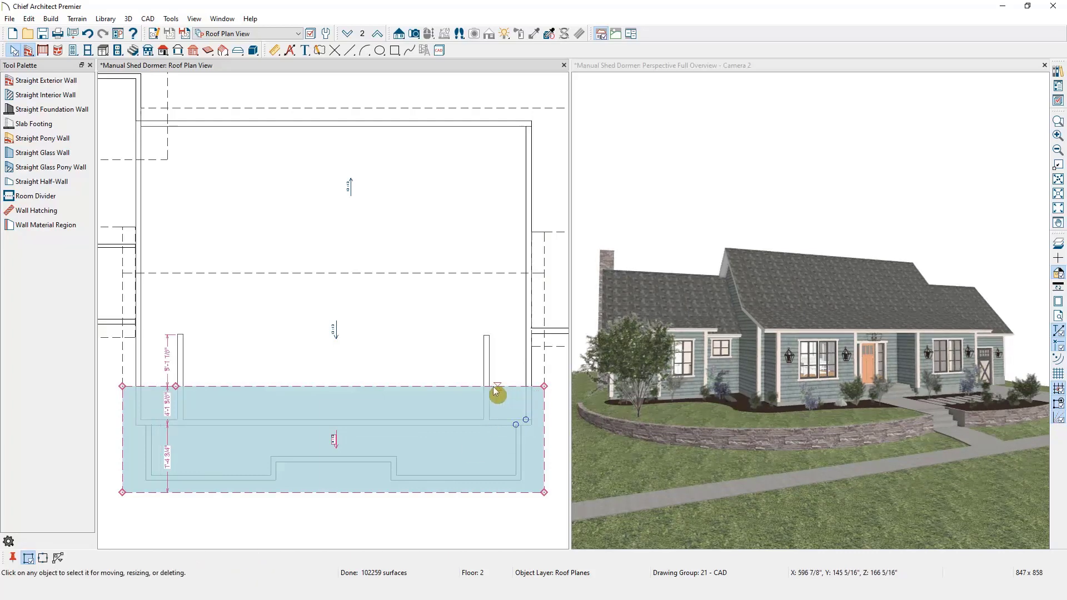
click(500, 479)
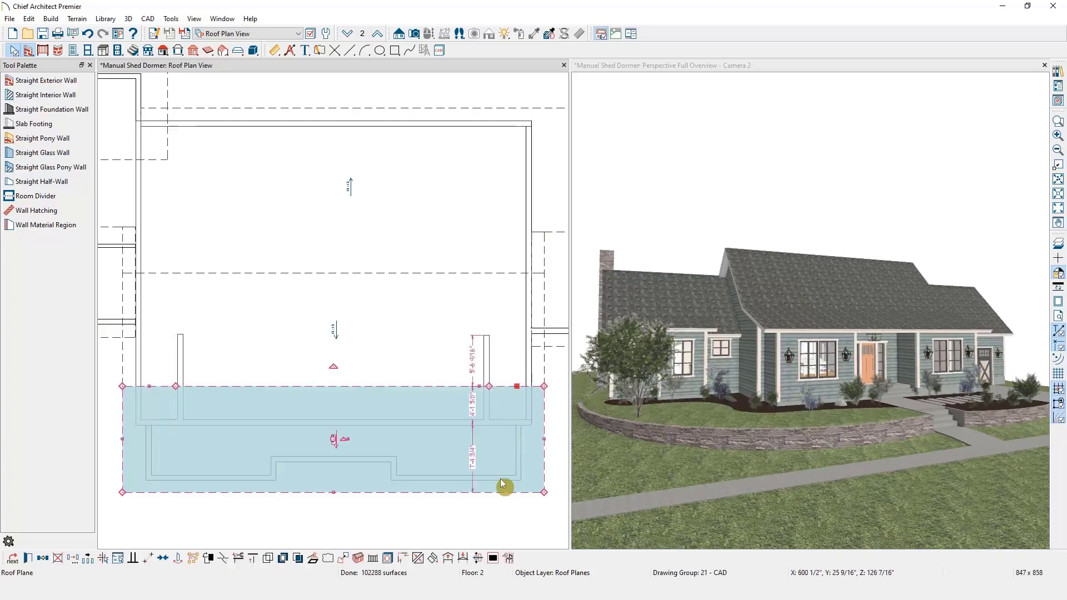
scroll(461, 443, up, 1)
click(355, 379)
click(354, 381)
drag(354, 383, 351, 423)
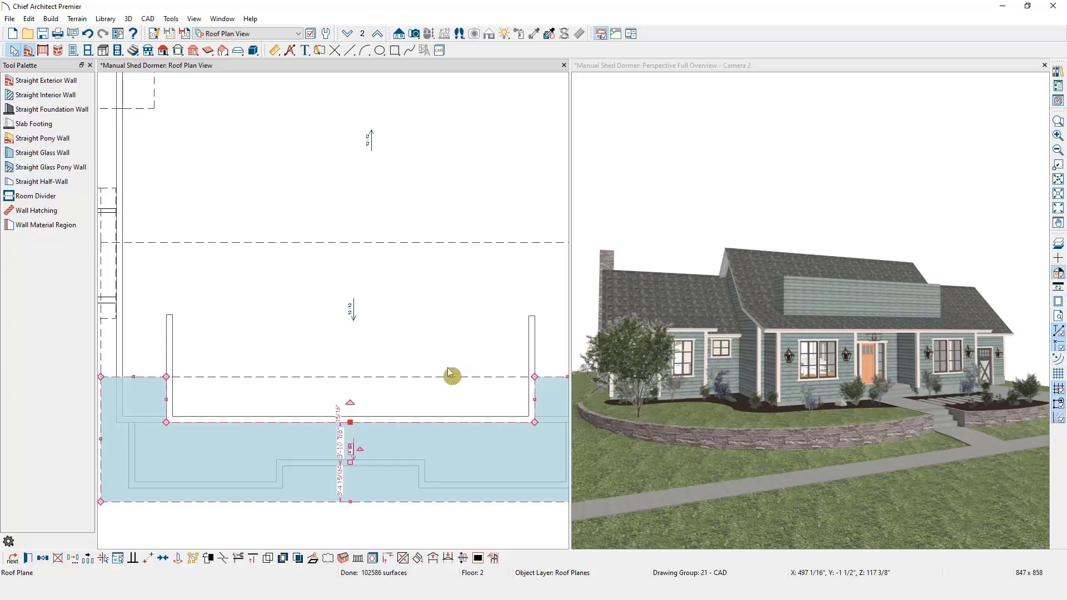
Break the main roof plane's front edge at both dormer walls and push that segment back 5'-8 1/16".
click(428, 376)
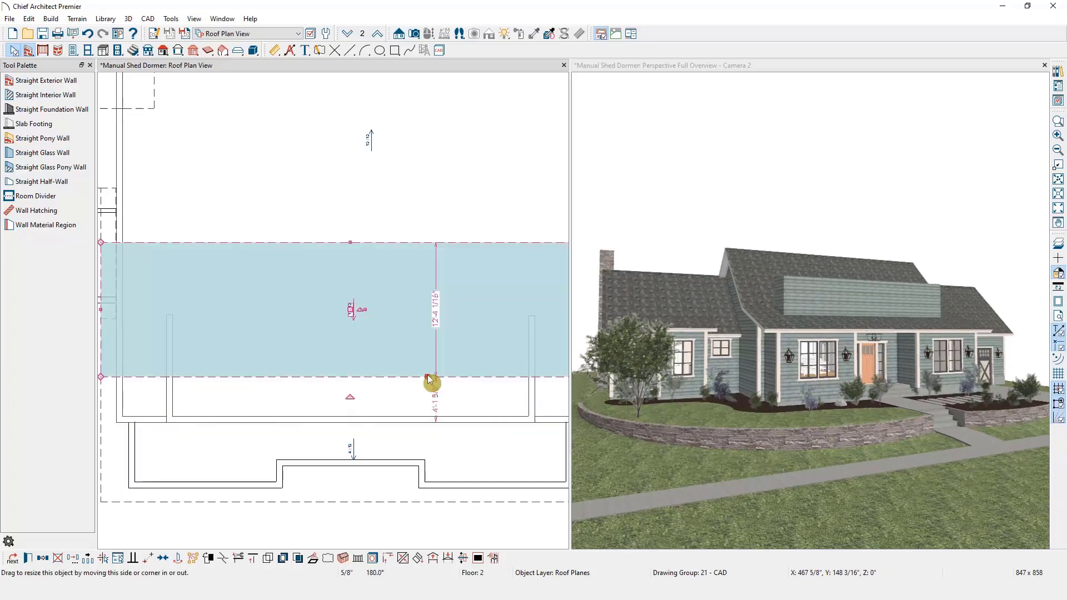
click(221, 558)
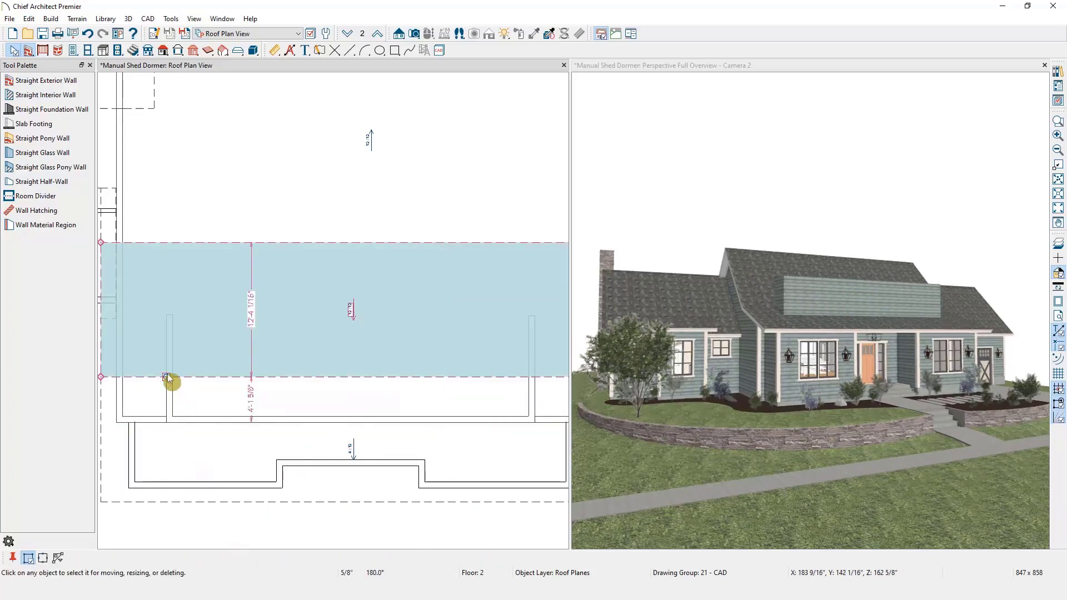
click(165, 377)
click(222, 558)
click(538, 376)
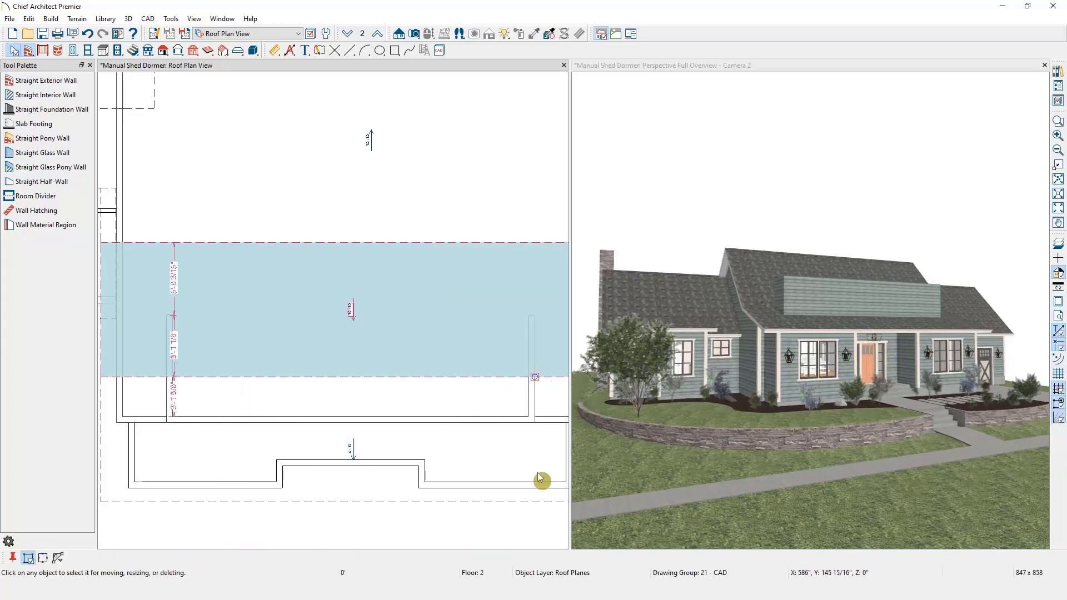
click(353, 309)
drag(358, 324, 336, 322)
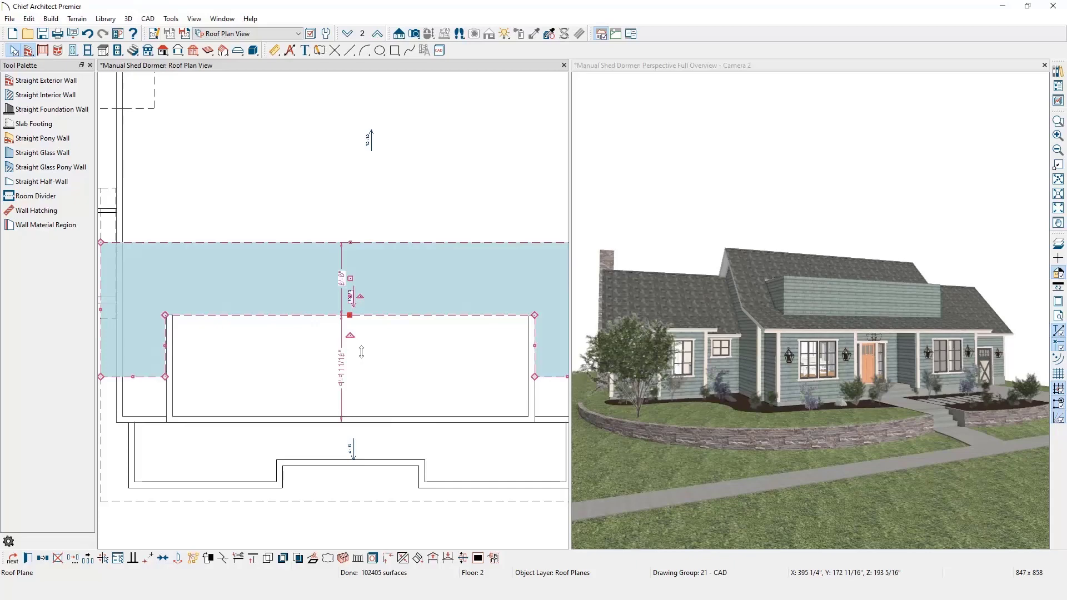
click(163, 50)
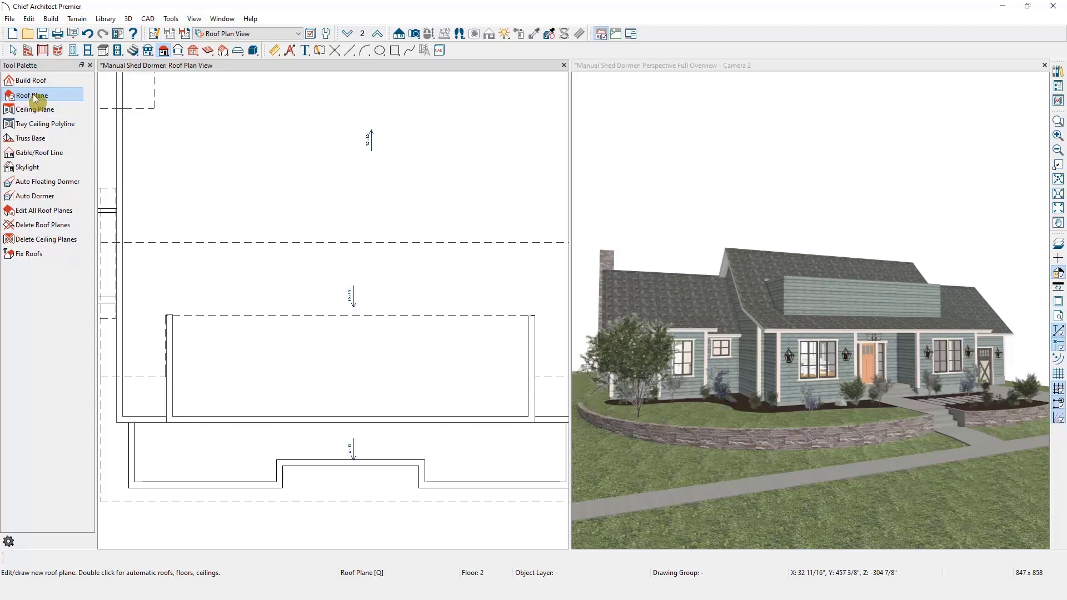
Draw a dormer roof plane from the wall corner with its baseline over the wall top, and open its specification.
drag(176, 421, 491, 429)
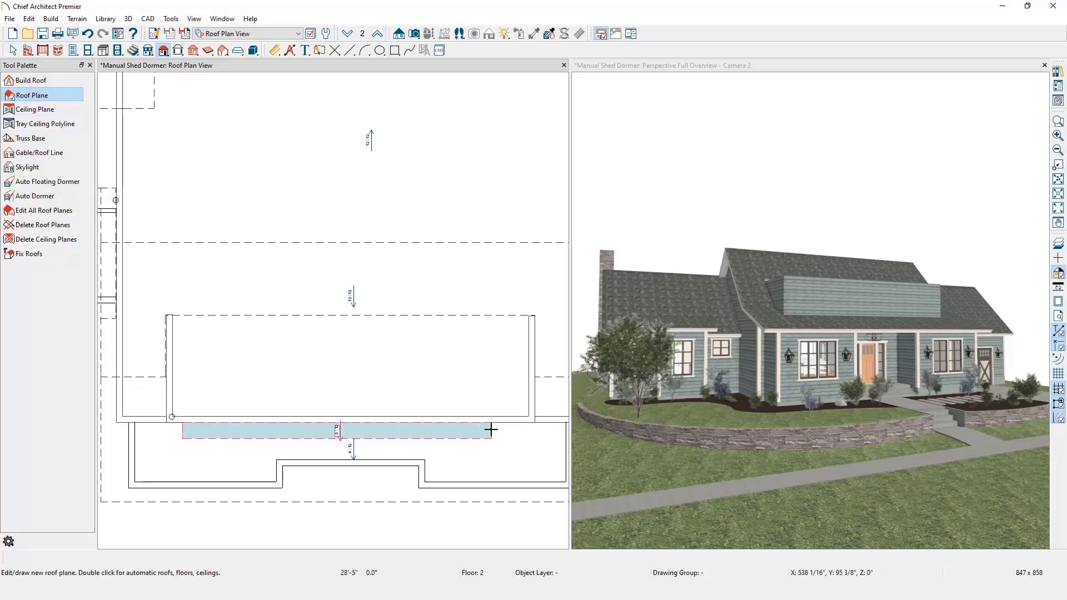
click(480, 341)
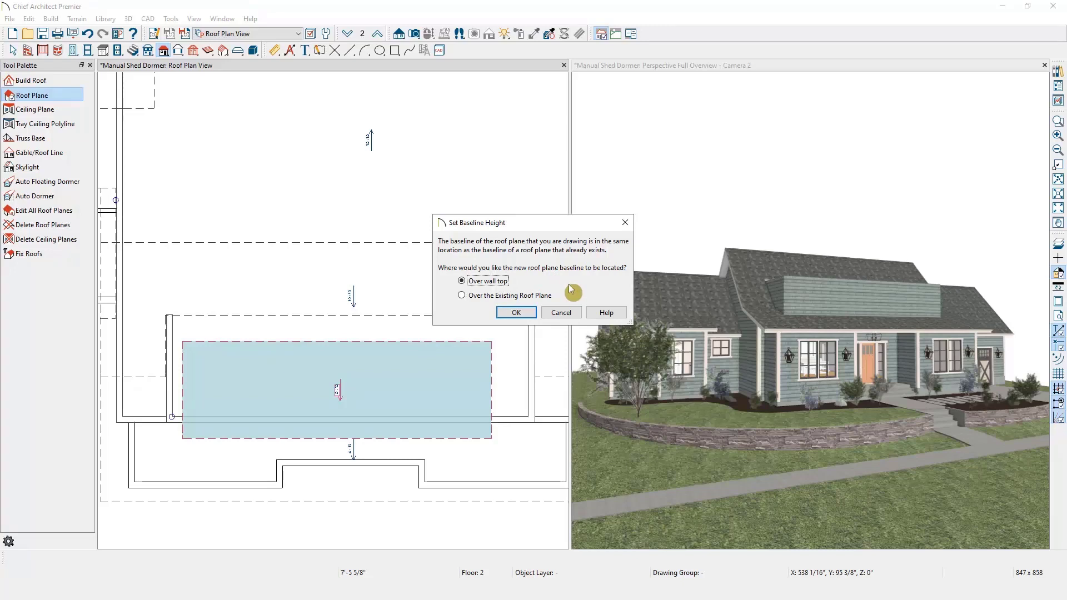
click(517, 314)
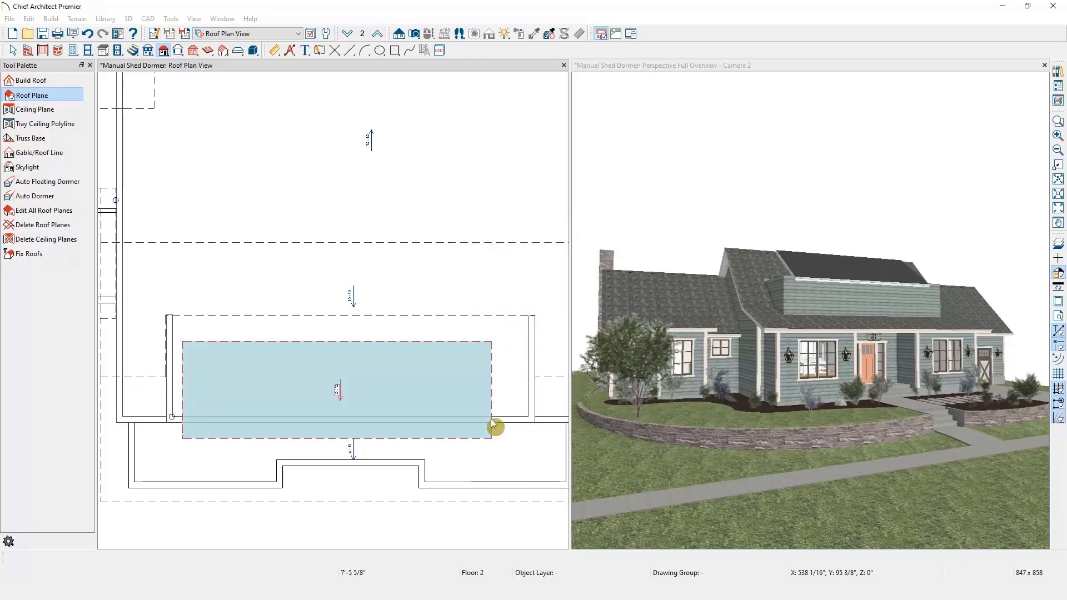
click(490, 385)
double_click(491, 386)
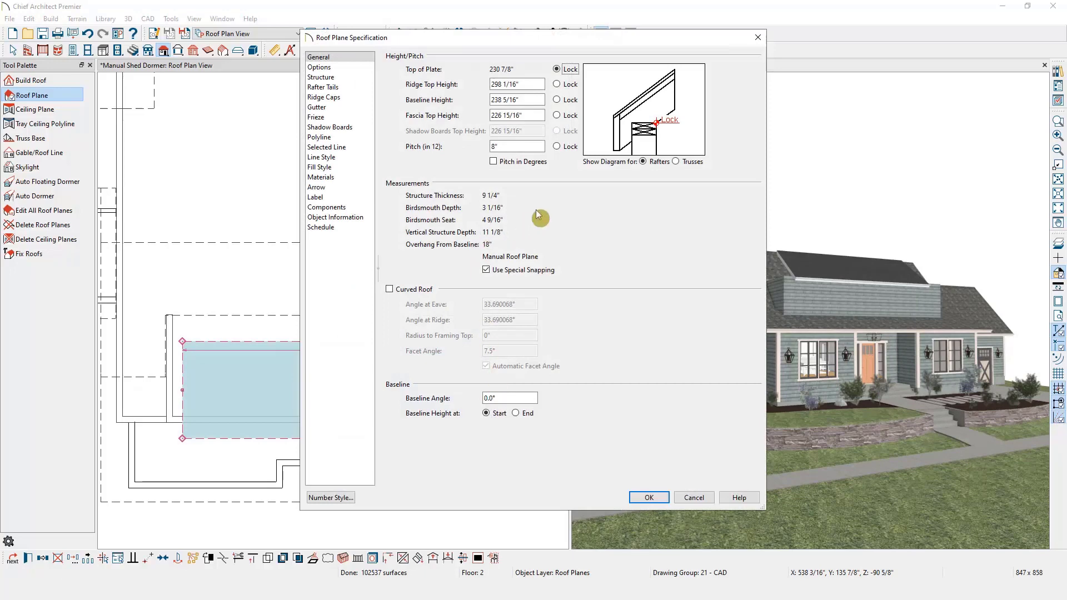
Lock the dormer roof's baseline height and lower its pitch to 3 in 12.
click(557, 100)
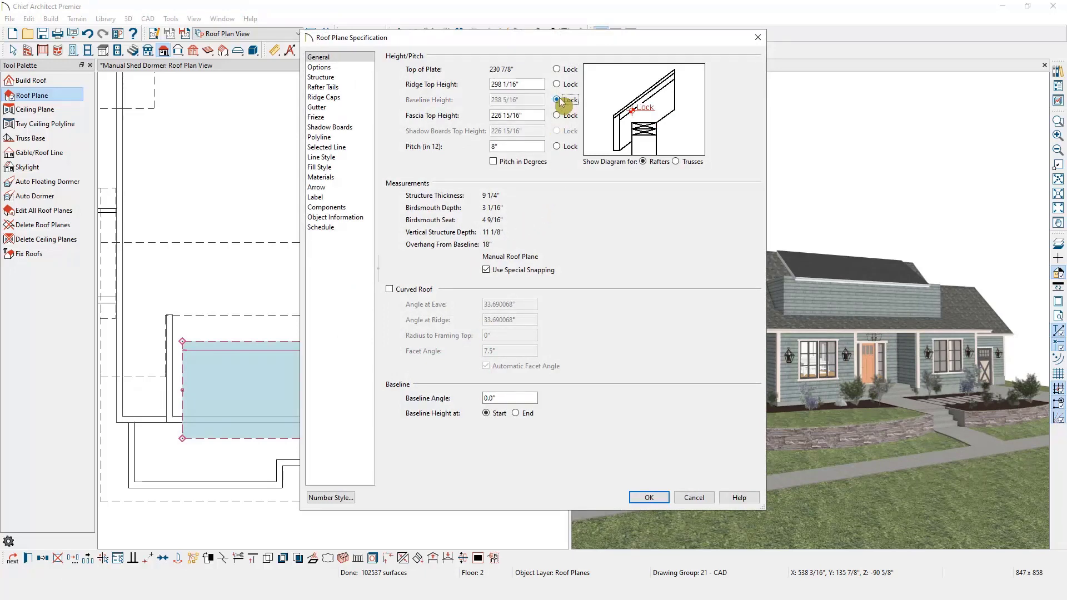
double_click(493, 146)
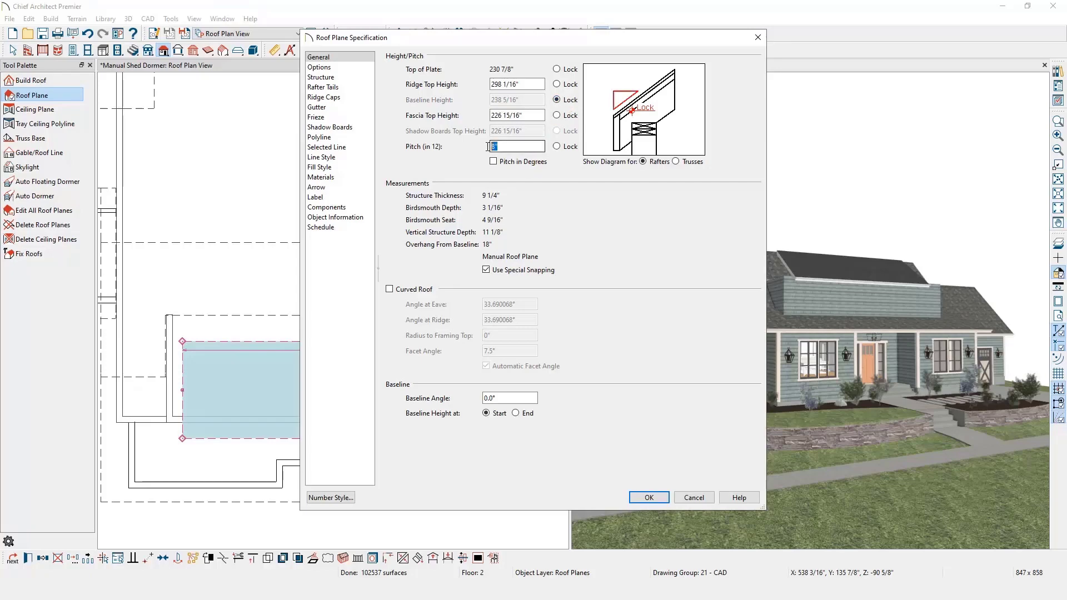
text(3)
key(Tab)
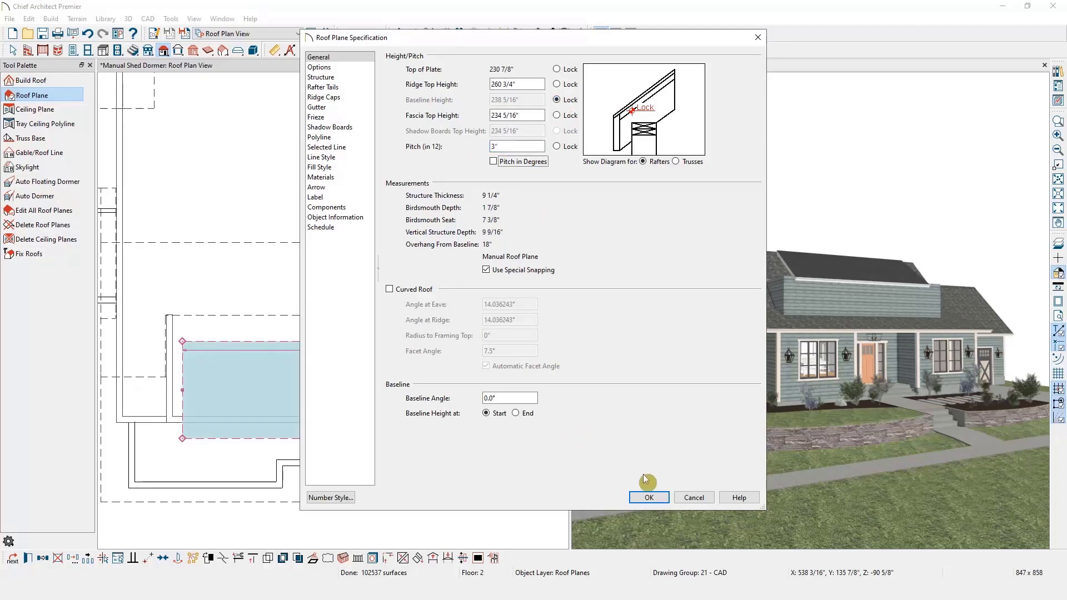
click(642, 498)
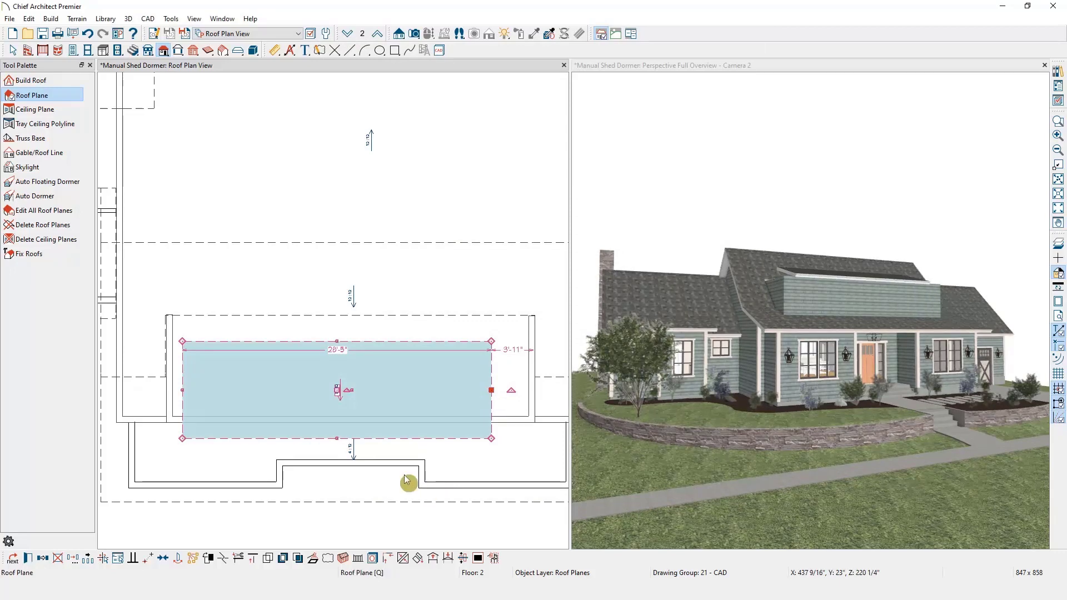
Join the dormer roof's top edge to the main roof plane.
click(352, 349)
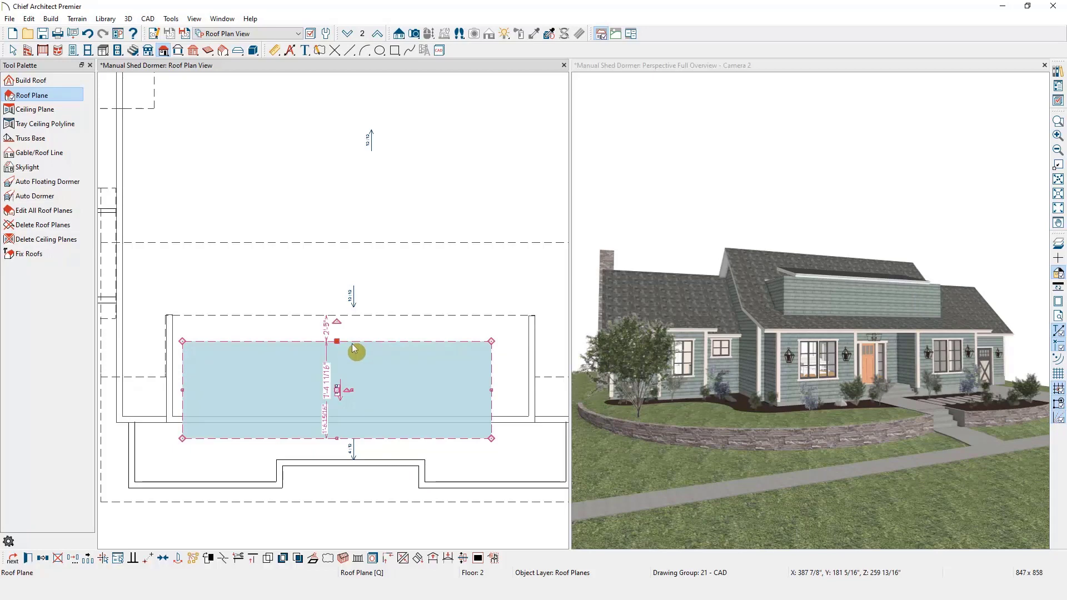
click(344, 348)
click(402, 558)
click(371, 320)
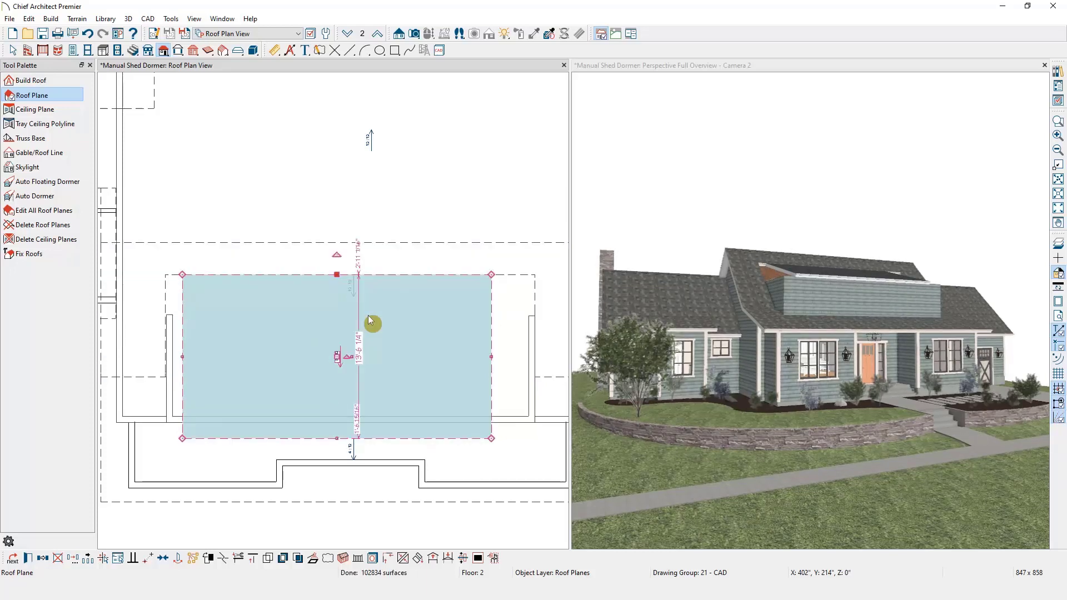
Stretch the dormer roof's right and left edges outward to about 33'-10 1/16" wide.
click(493, 367)
drag(493, 356, 550, 355)
click(186, 353)
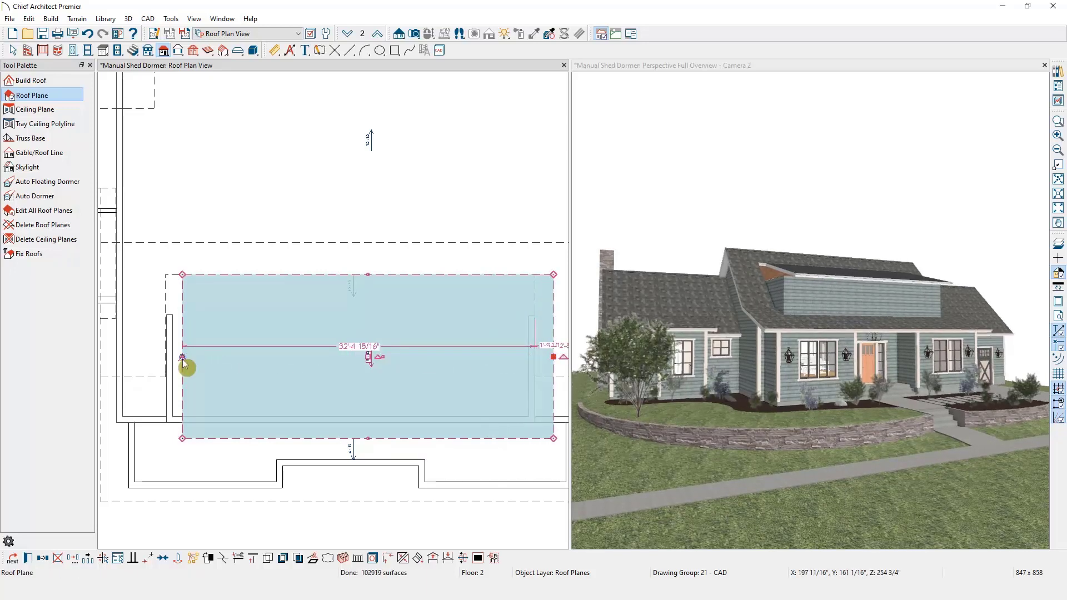
drag(184, 358, 153, 358)
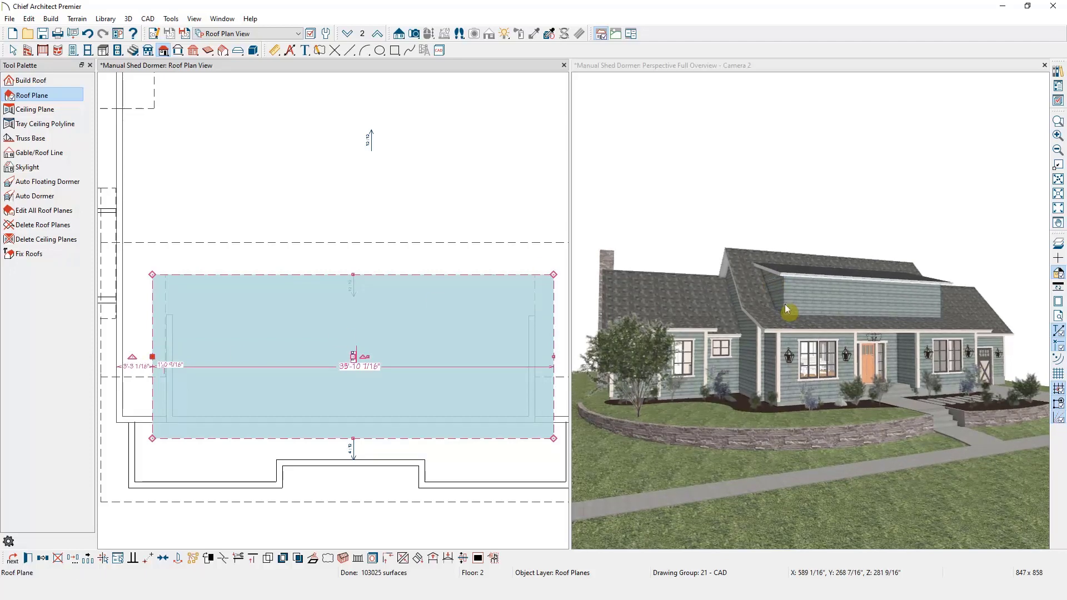
key(Escape)
click(776, 284)
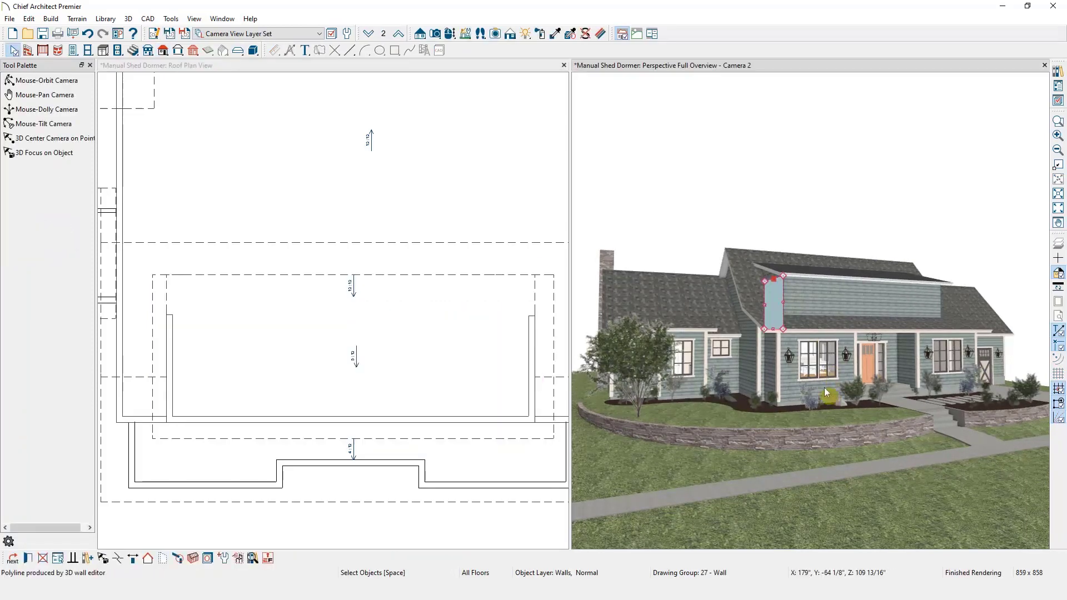
click(767, 277)
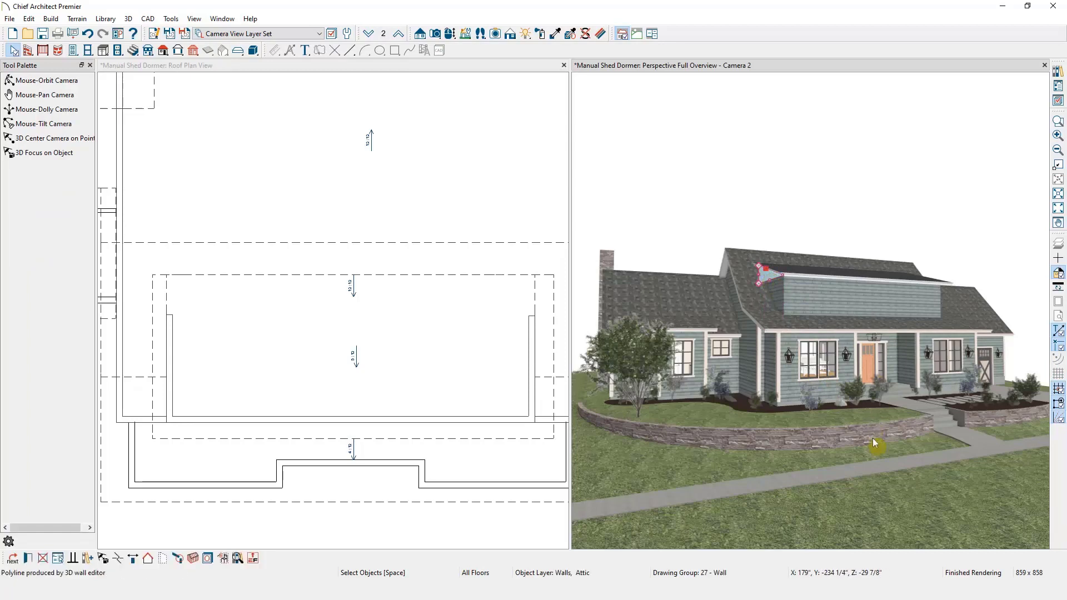
Place two windows in the shed dormer's front wall from the 3D view.
click(88, 50)
click(818, 296)
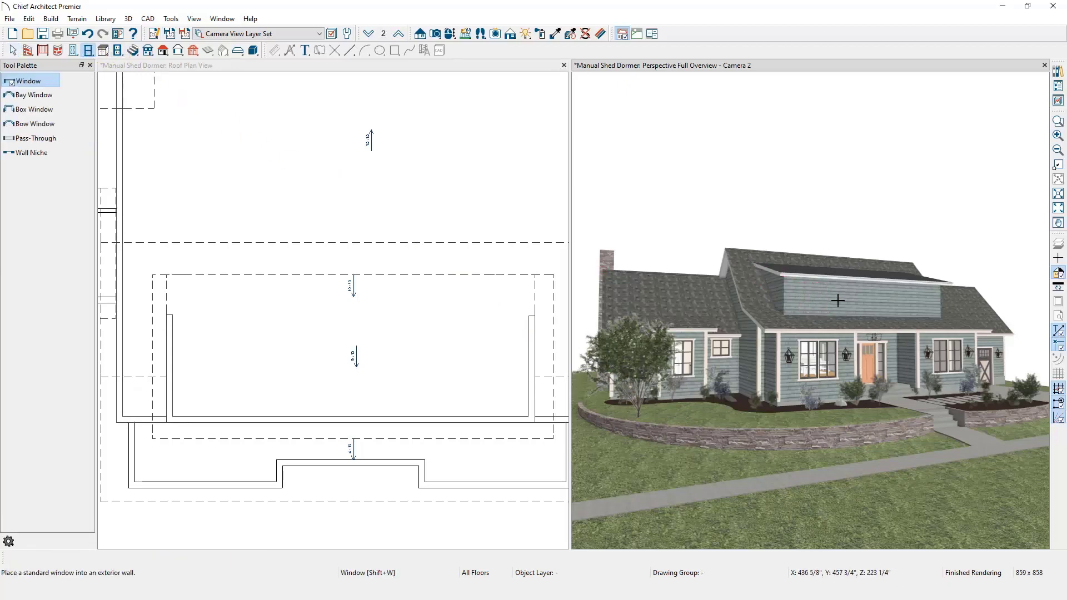
click(873, 298)
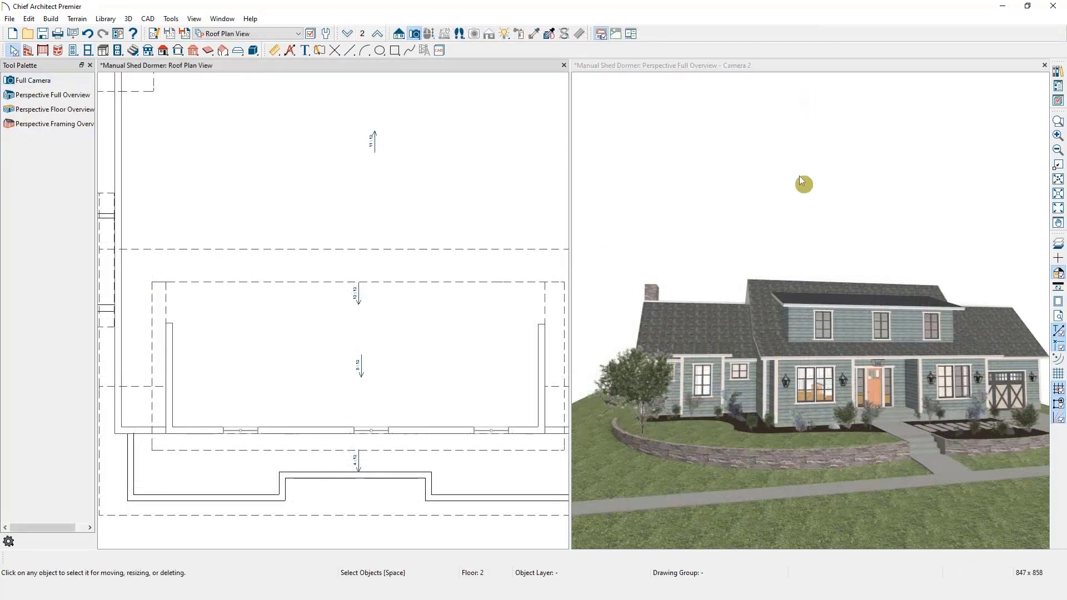
Orbit to the rear, then draw a U-shaped outline of three exterior walls 4' from a side wall.
click(722, 253)
drag(779, 290, 968, 308)
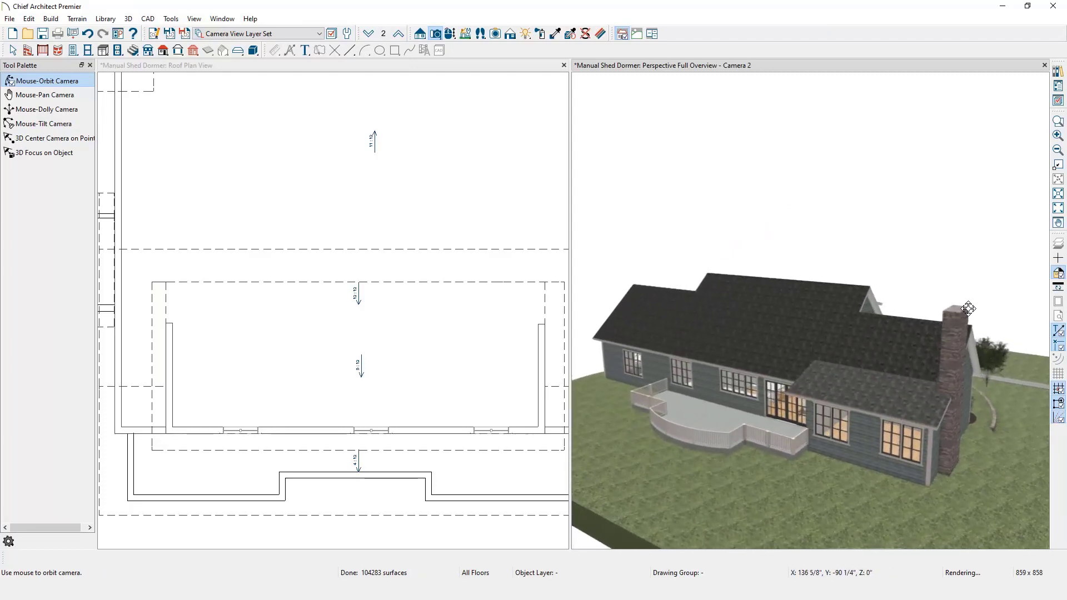
click(307, 298)
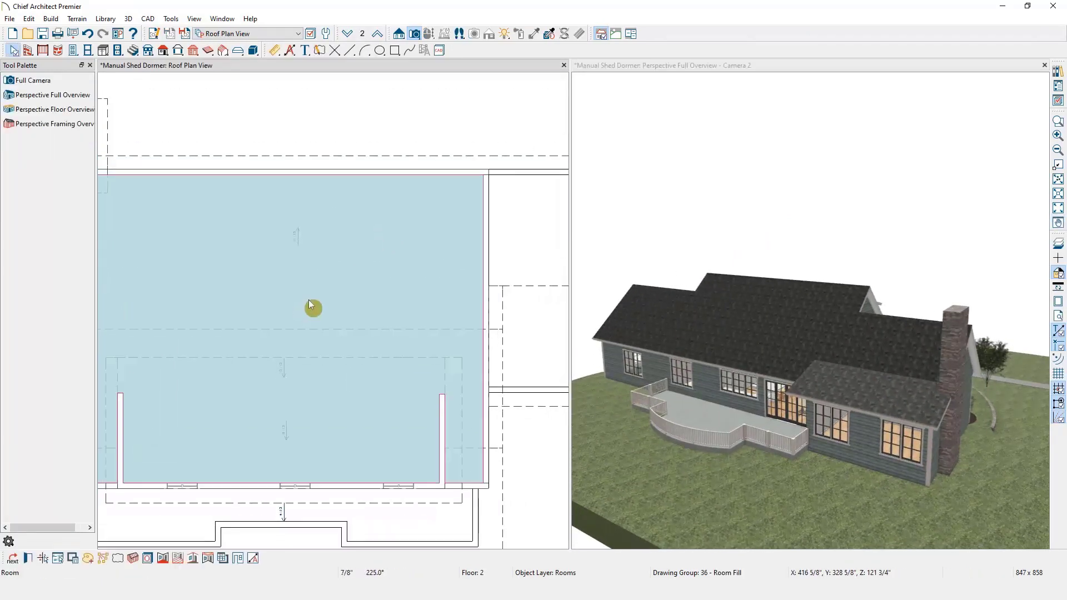
key(Escape)
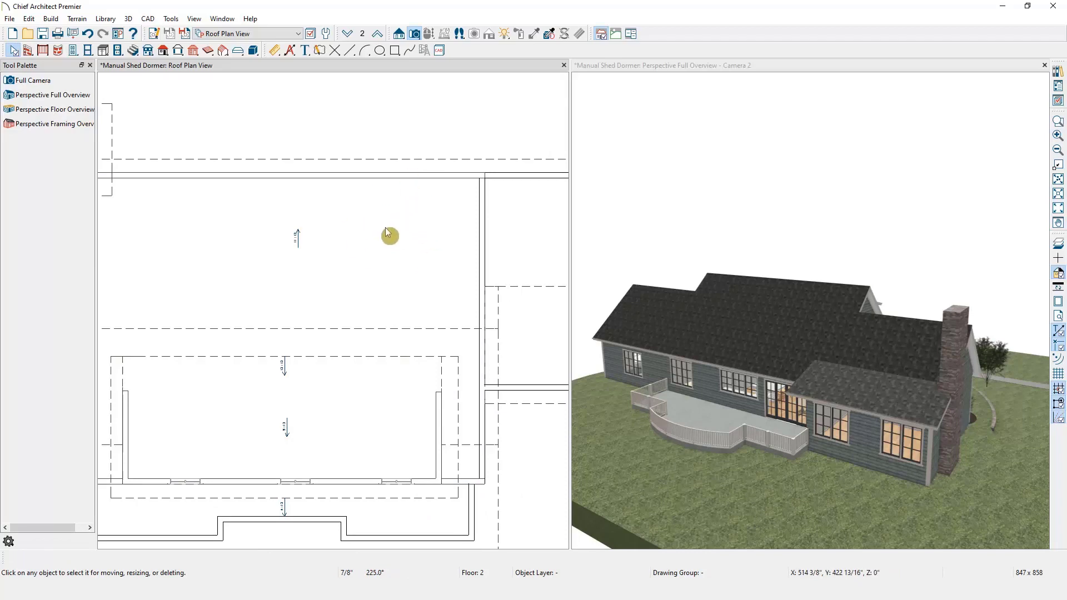
click(27, 51)
mouse_move(344, 277)
mouse_down()
mouse_move(344, 203)
mouse_move(436, 203)
mouse_move(433, 274)
mouse_up()
Finish the dormer wall outline and set its top wall to a 2' distance.
click(434, 239)
click(455, 246)
key(Escape)
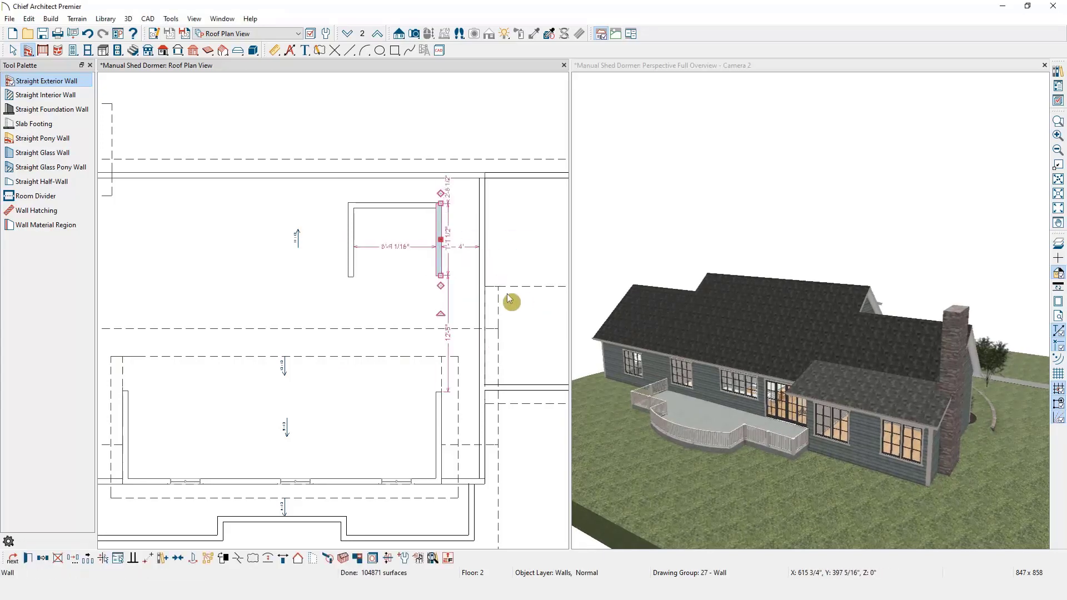
click(392, 205)
click(406, 194)
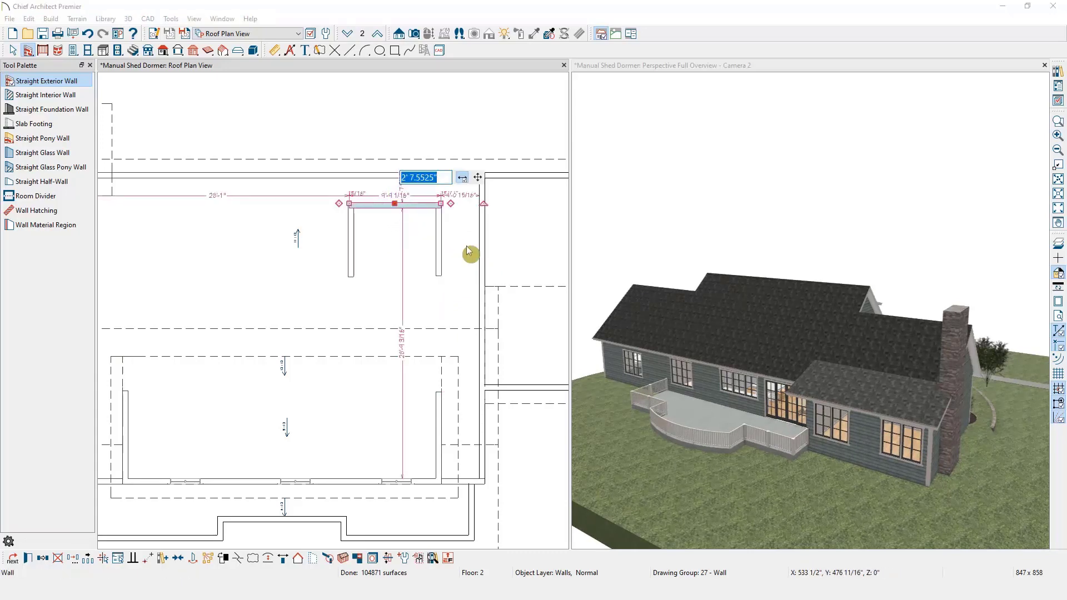
text(2')
key(Return)
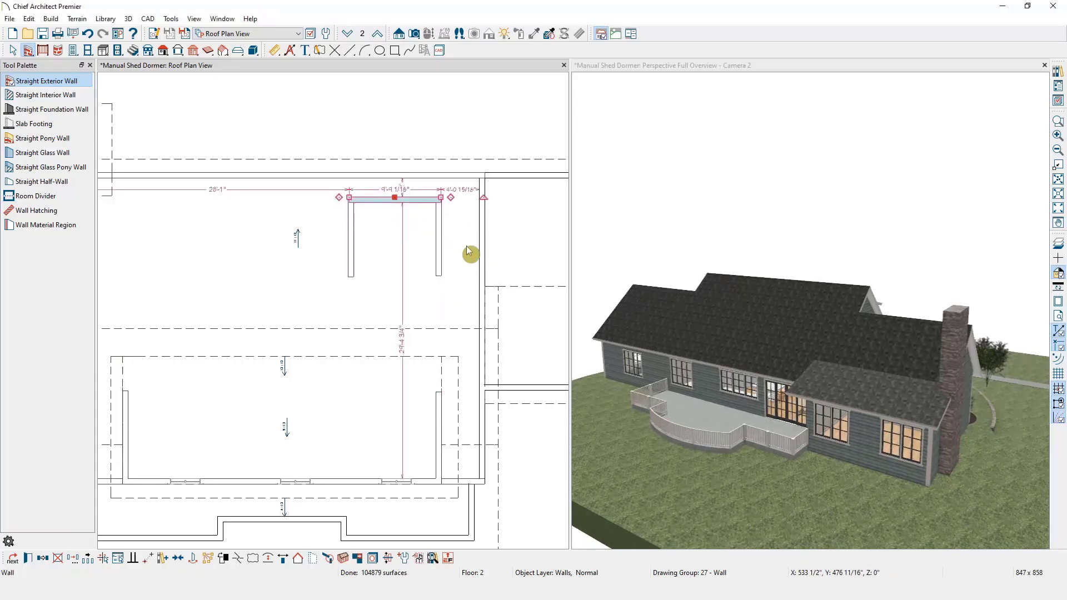
Set the dormer width so its side walls stand 10' apart.
click(353, 254)
click(394, 229)
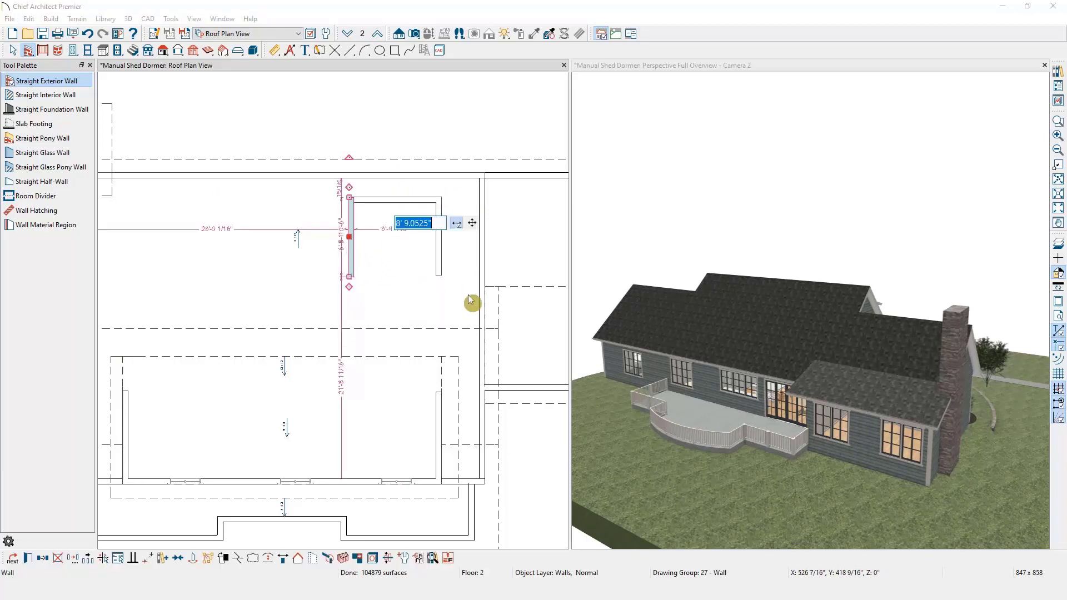
text(10')
key(Return)
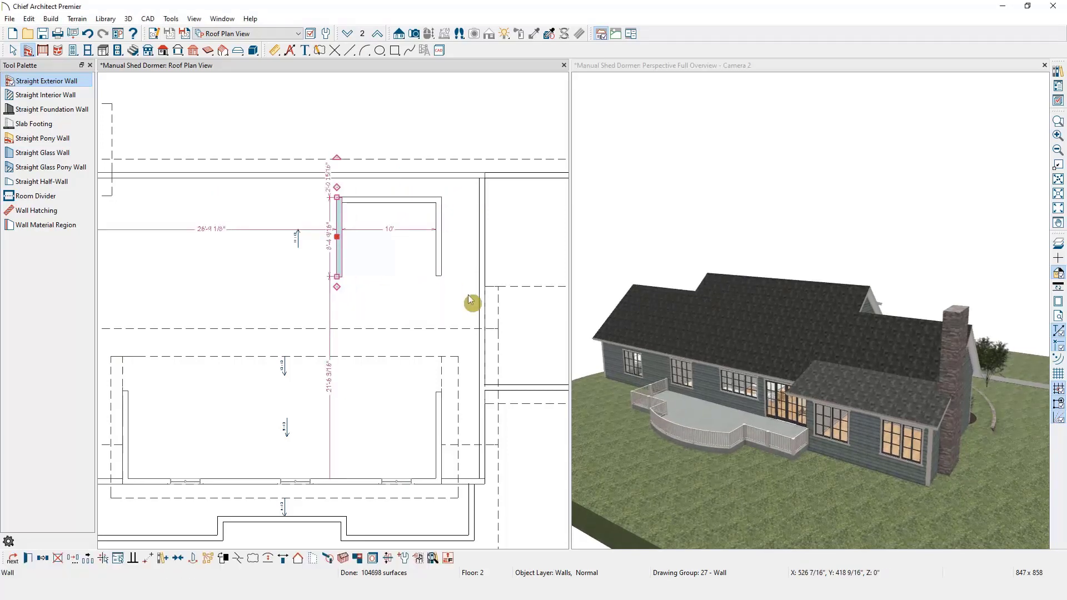
Select the upper rear roof plane.
click(455, 326)
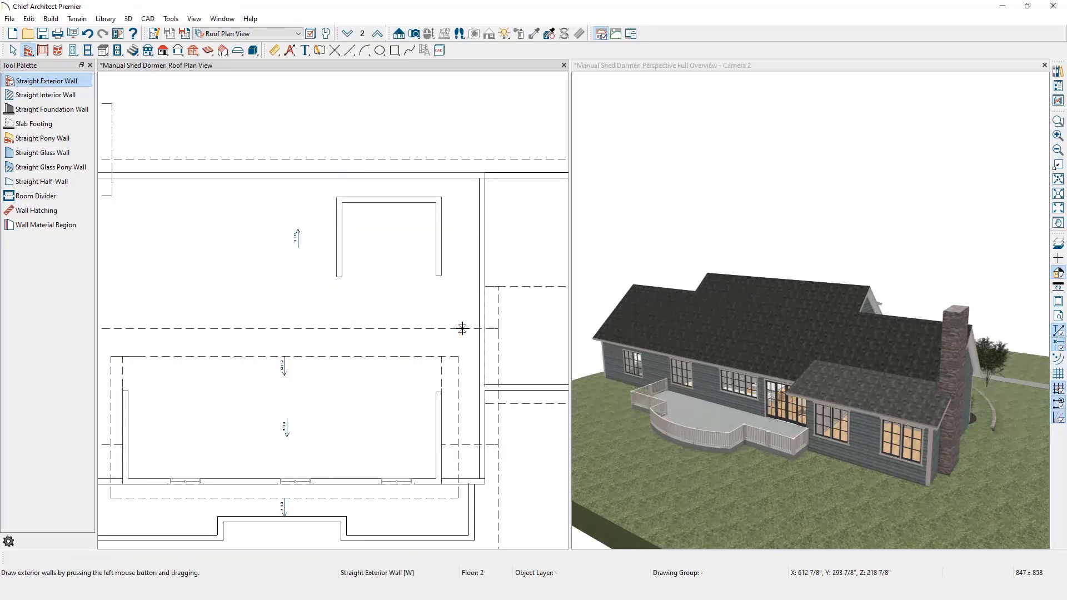
key(space)
click(443, 332)
click(443, 333)
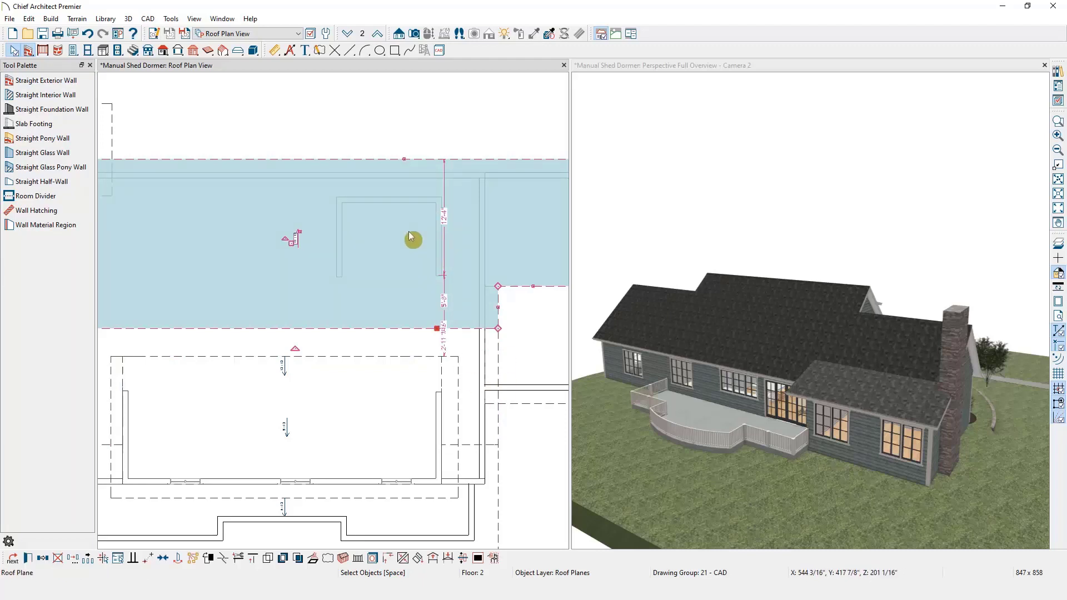
Draw a rectangular polyline inside the dormer walls and convert it to a Hole in Roof.
click(395, 50)
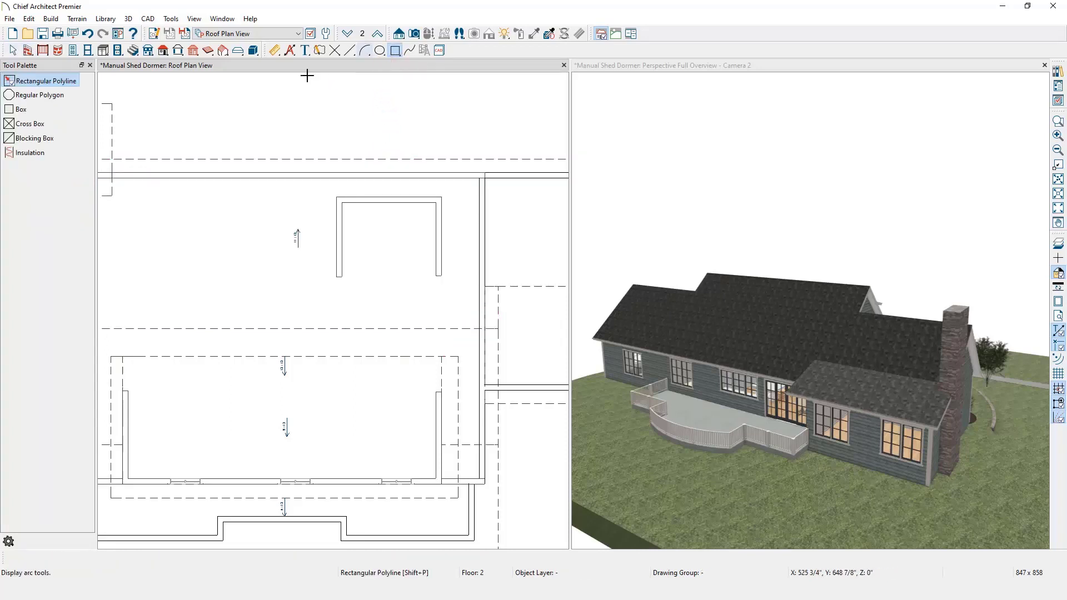
drag(336, 197, 442, 277)
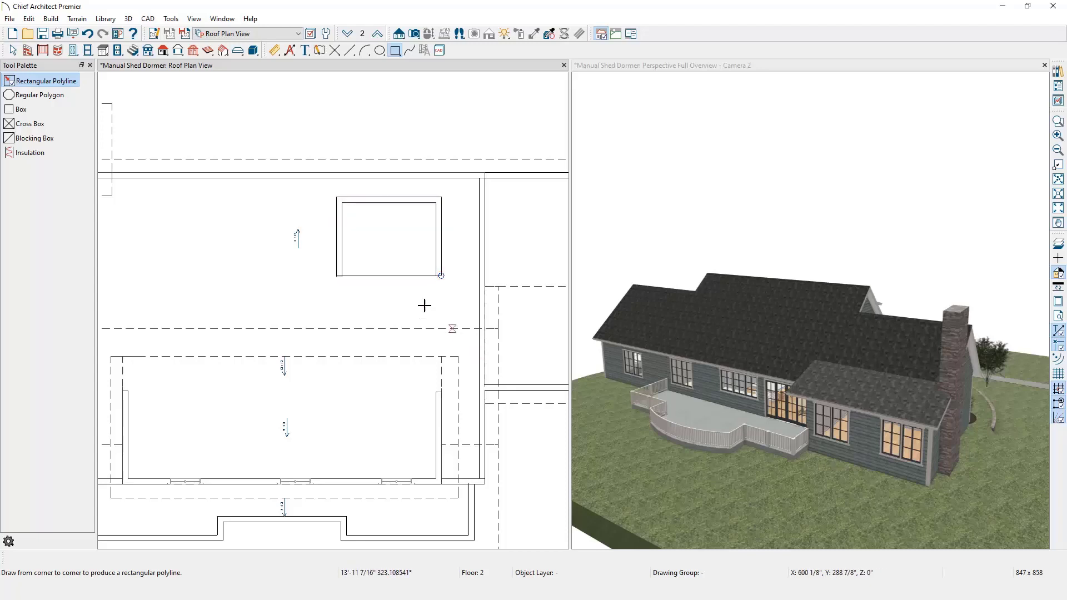
click(402, 276)
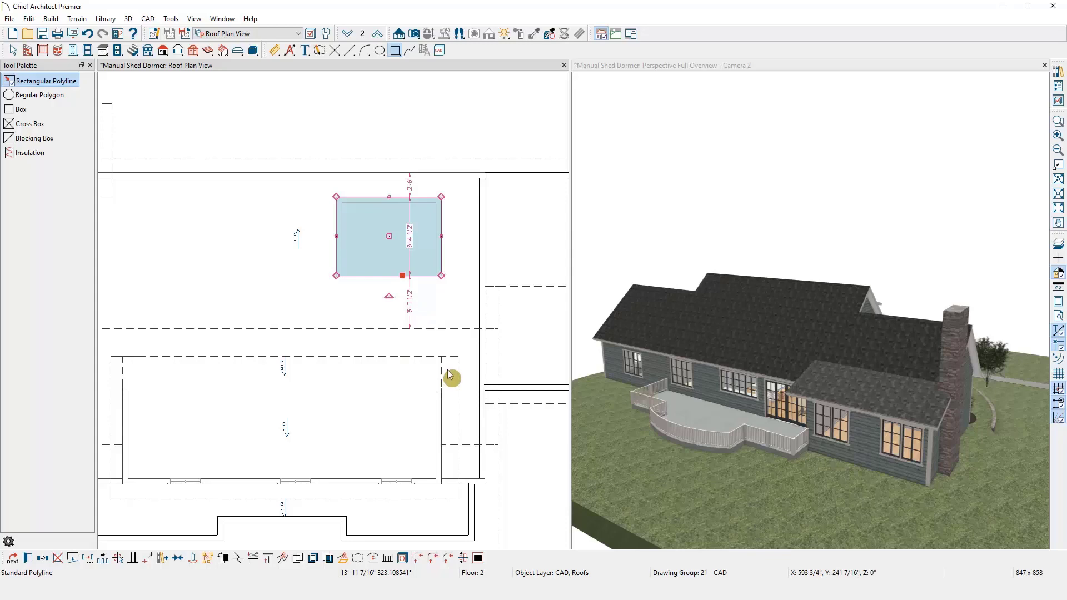
click(345, 562)
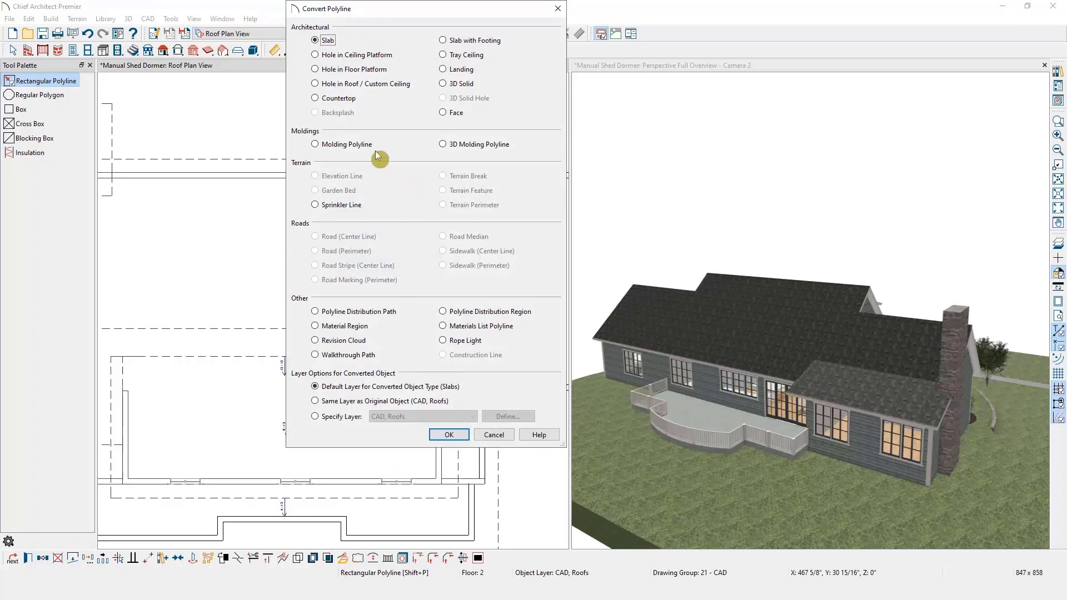
click(377, 84)
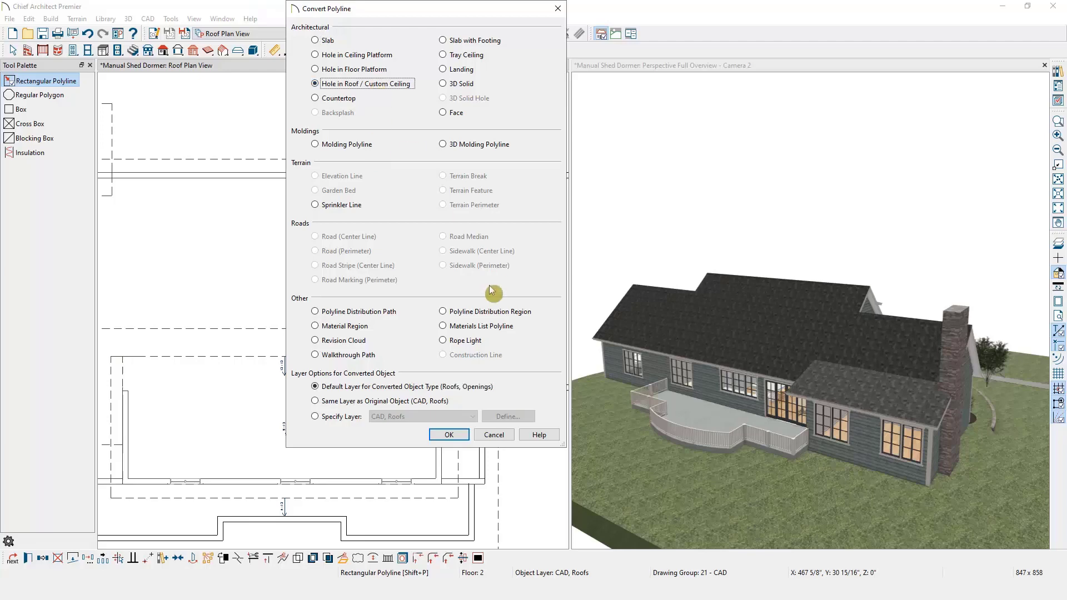
click(459, 438)
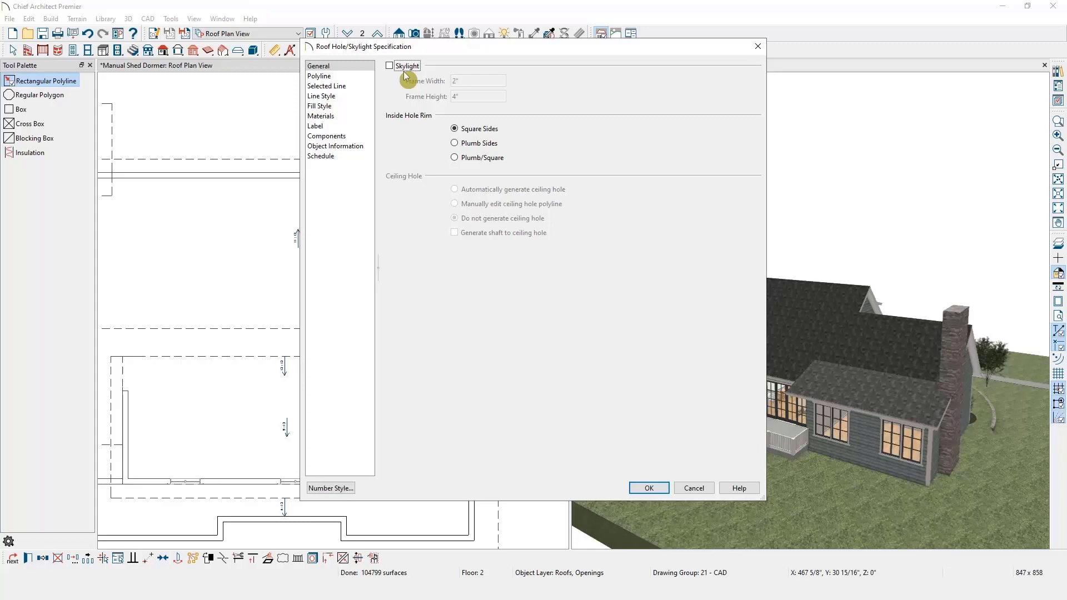
click(649, 488)
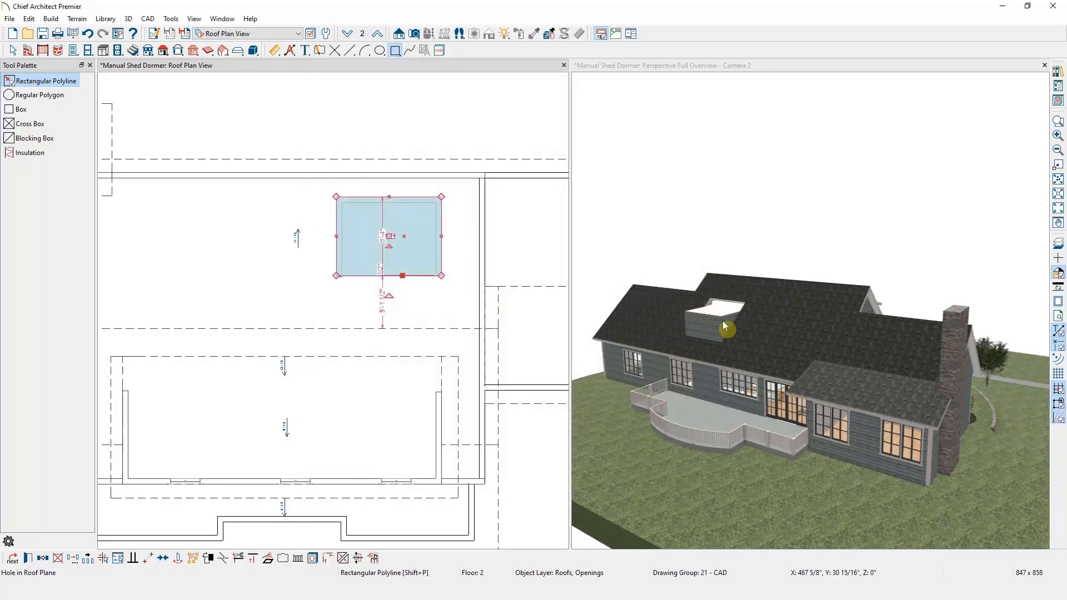
click(163, 50)
Draw roof planes on the right and left sides of the rear dormer.
drag(443, 222, 444, 253)
click(407, 257)
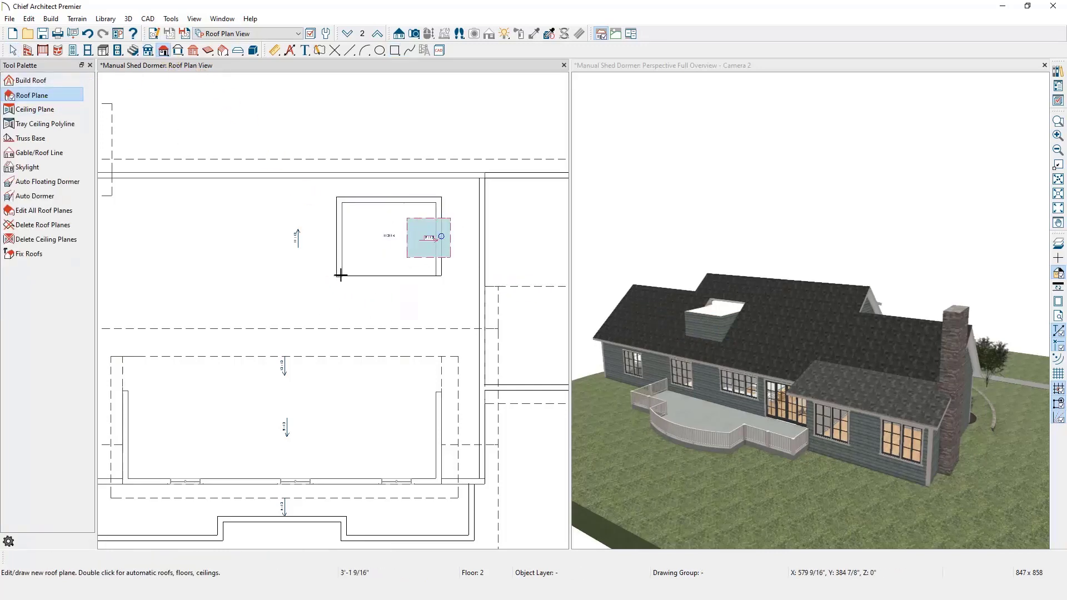
drag(328, 224, 328, 258)
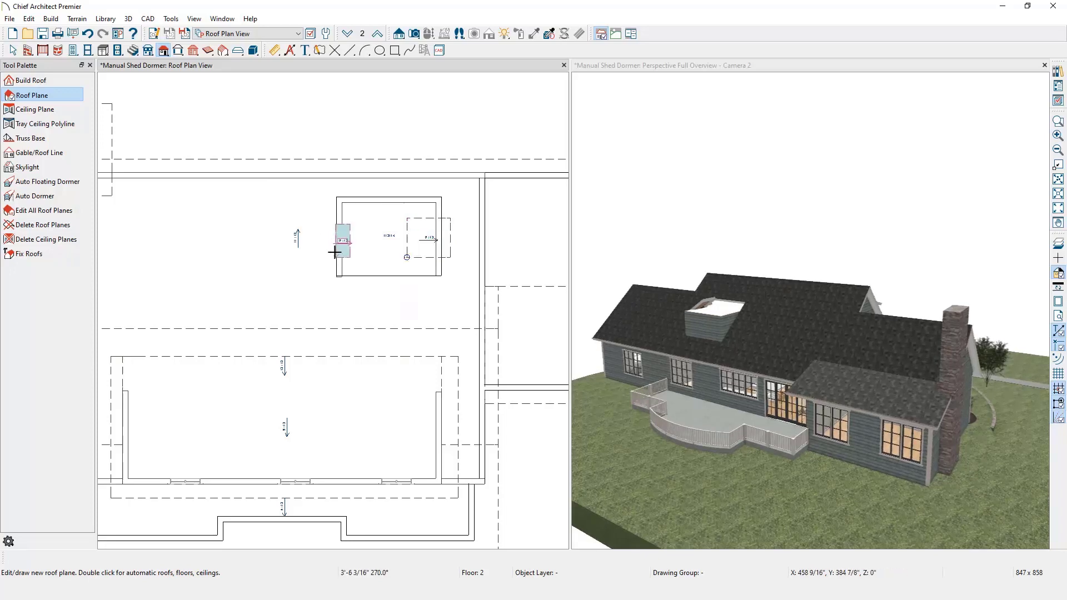
click(390, 249)
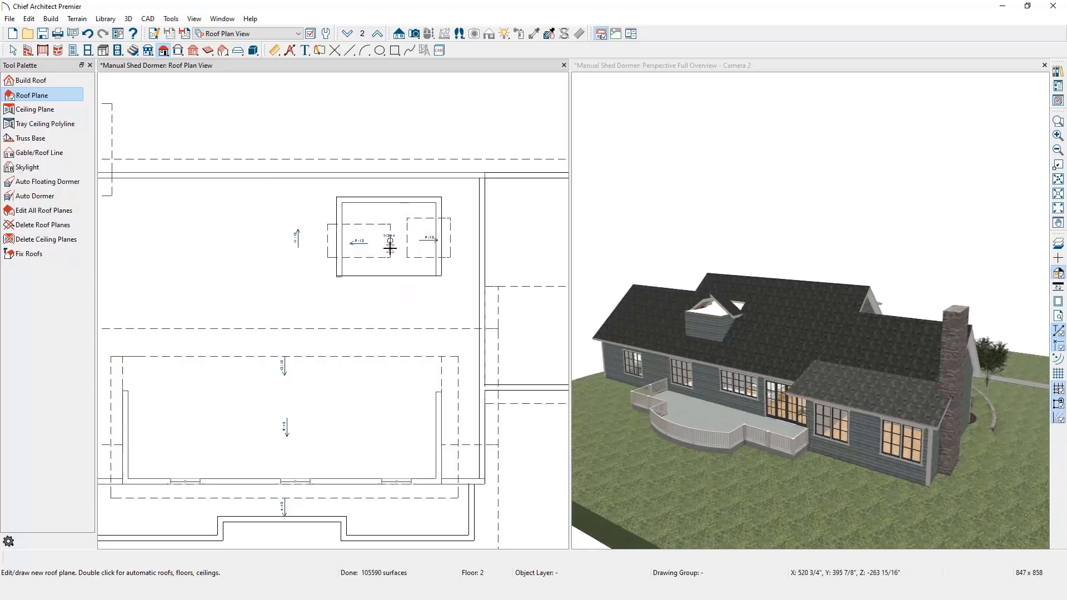
Stretch the top edges of the left and right dormer roof planes upward.
key(space)
click(407, 240)
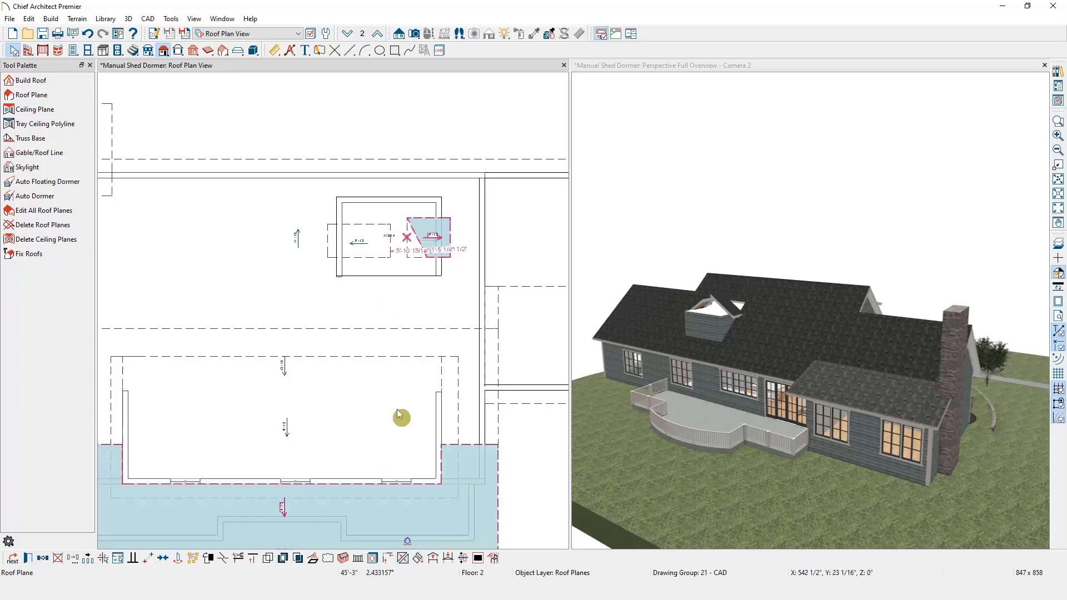
shift+click(391, 243)
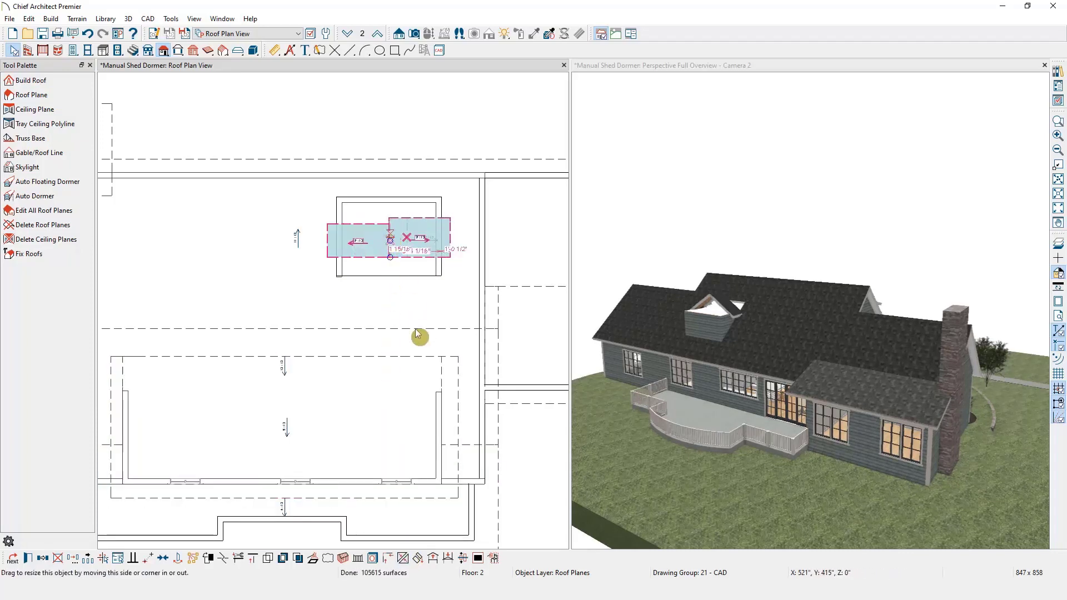
click(365, 228)
drag(358, 224, 358, 186)
click(413, 229)
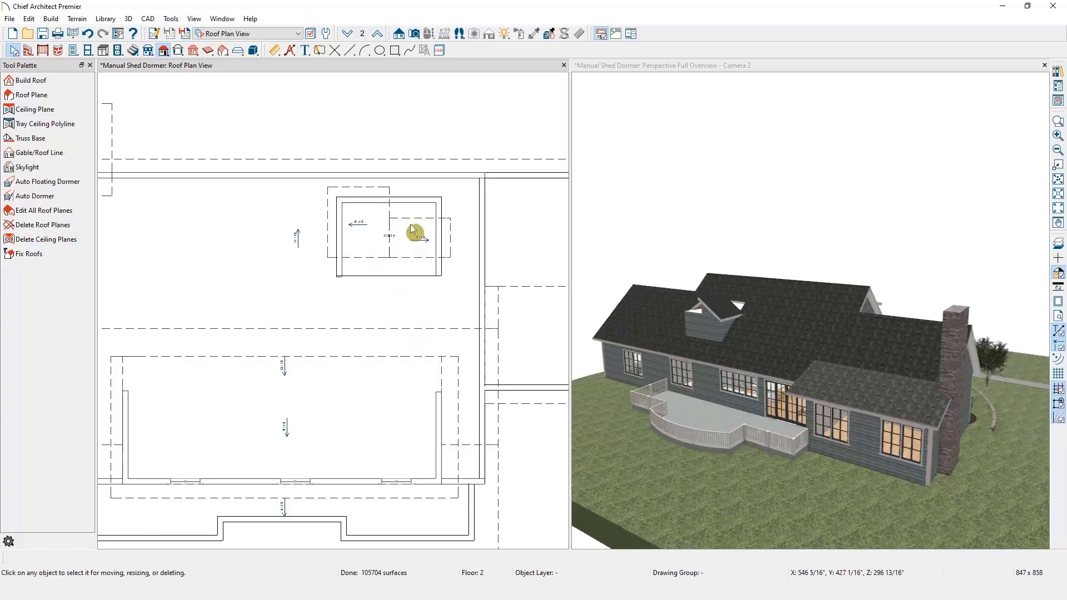
drag(397, 218, 396, 188)
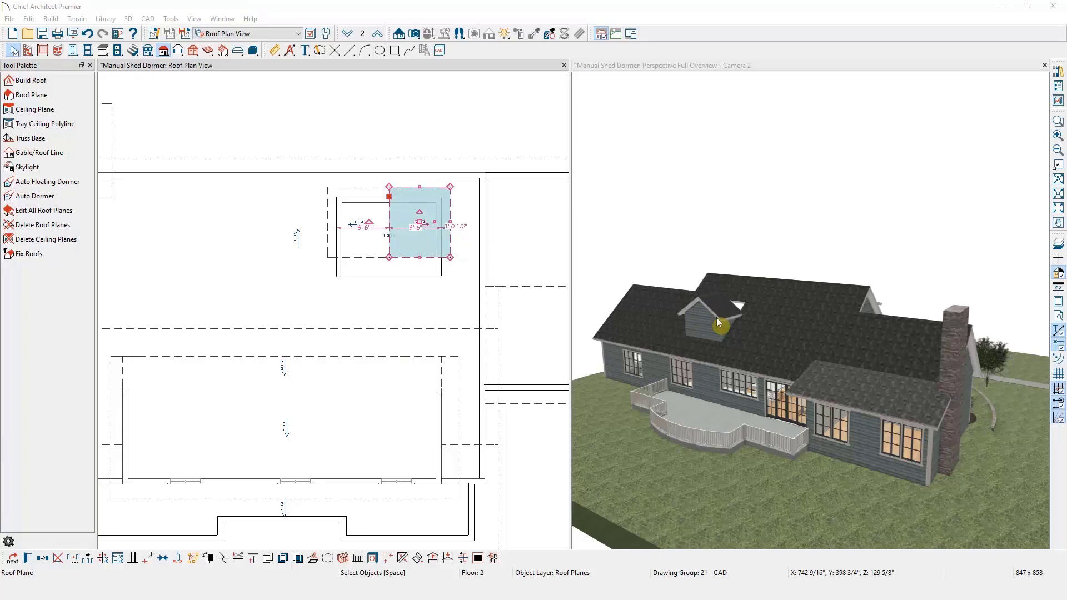
Add a corner point to the roof hole's bottom edge and join the right dormer plane to the diagonal edge.
click(400, 280)
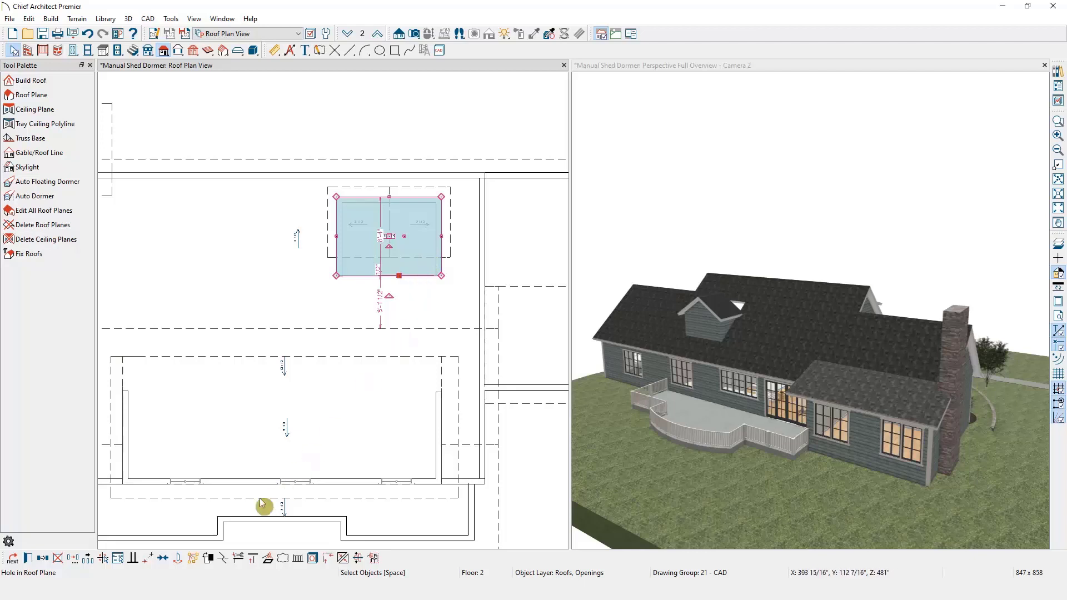
click(224, 559)
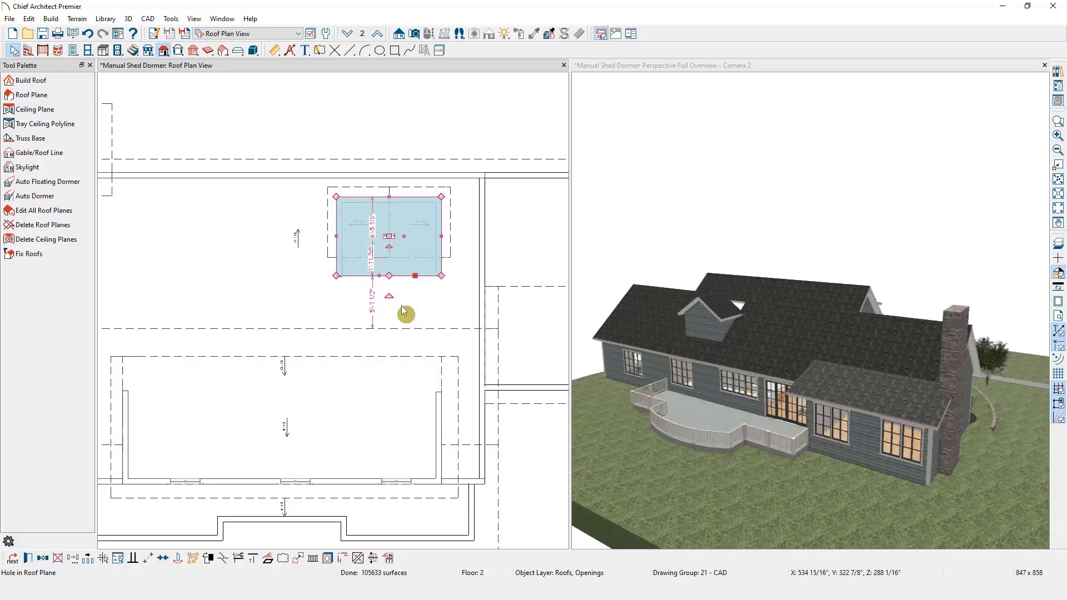
click(420, 254)
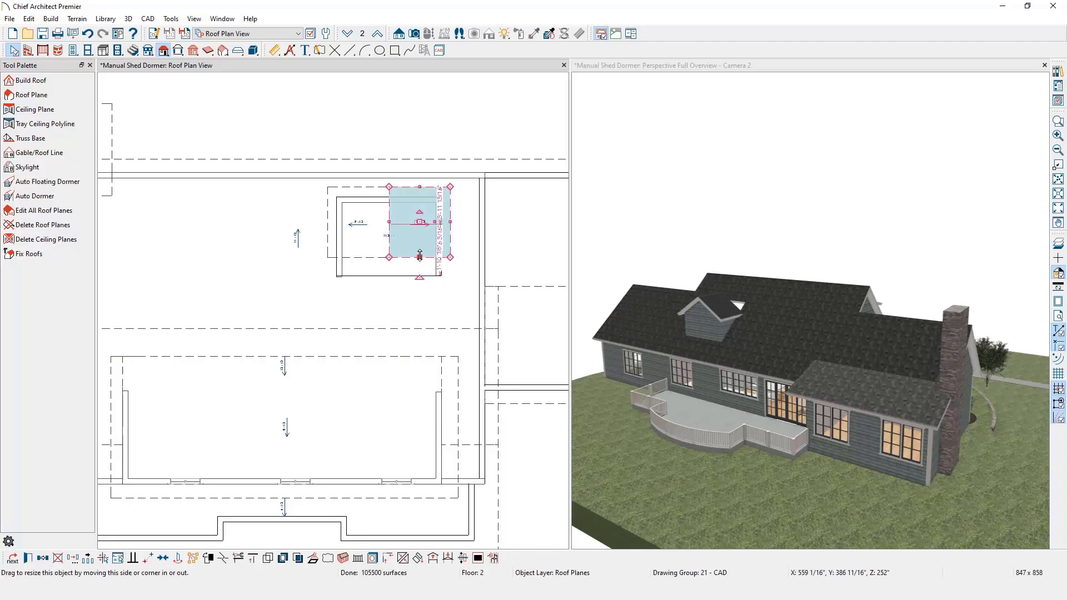
click(403, 559)
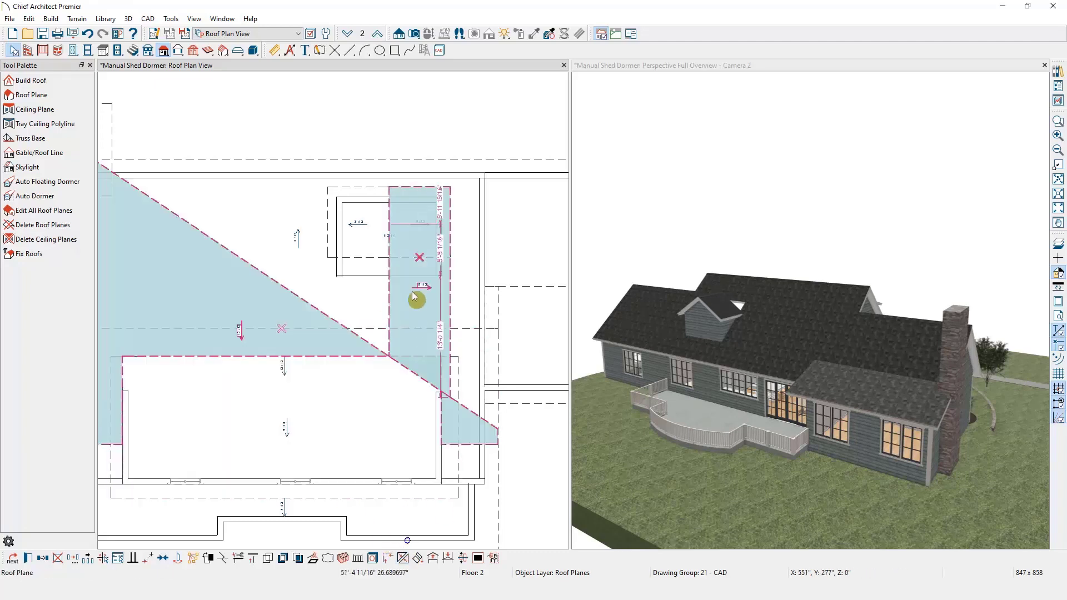
click(415, 275)
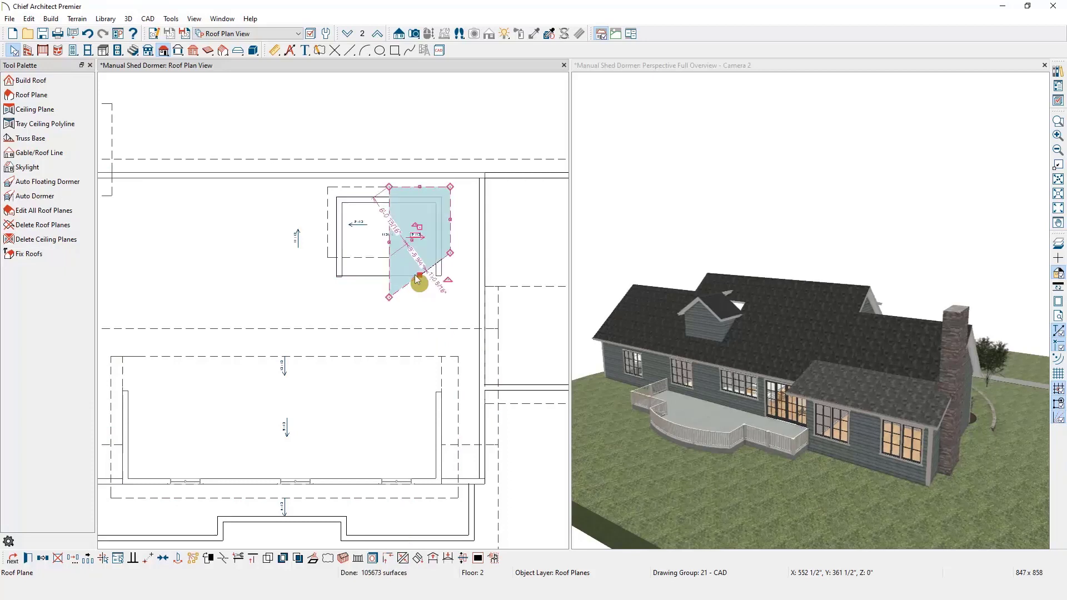
Join the left dormer roof plane to the diagonal edge and place a window in the dormer's front wall.
click(366, 278)
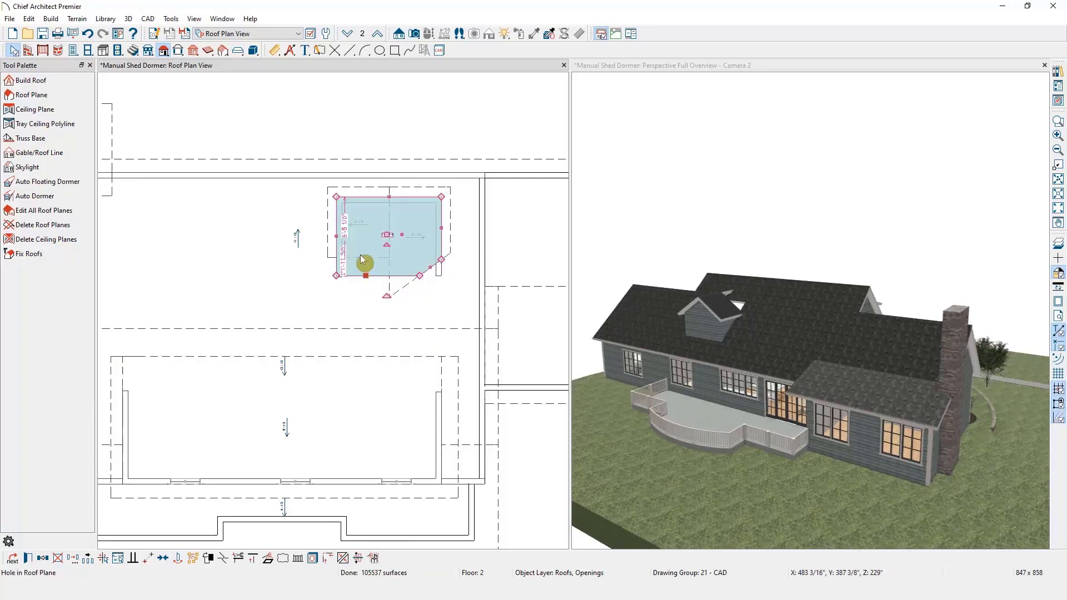
click(369, 265)
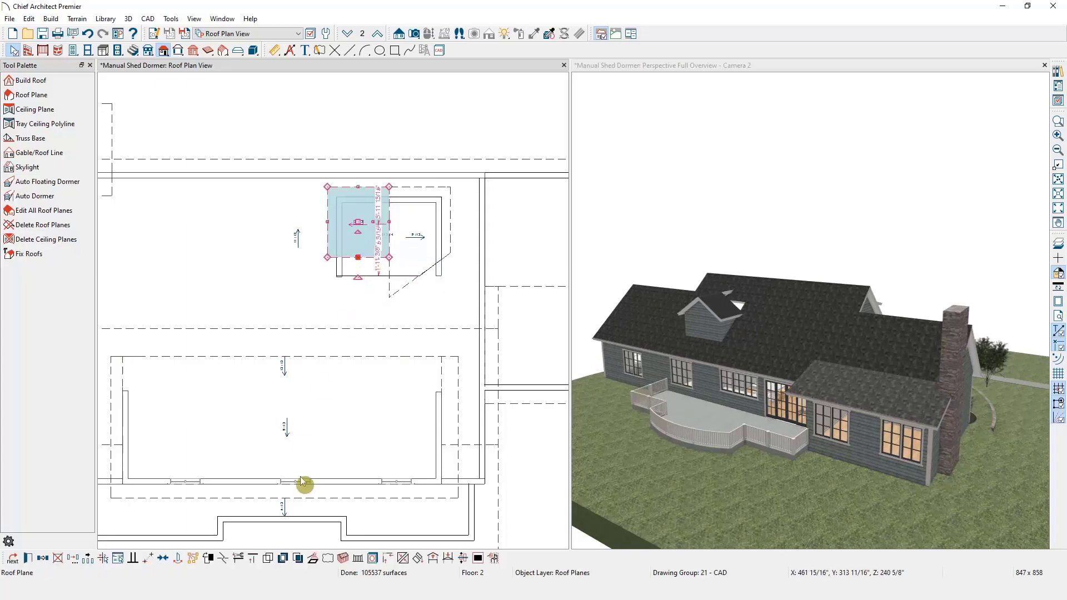
click(406, 565)
click(373, 281)
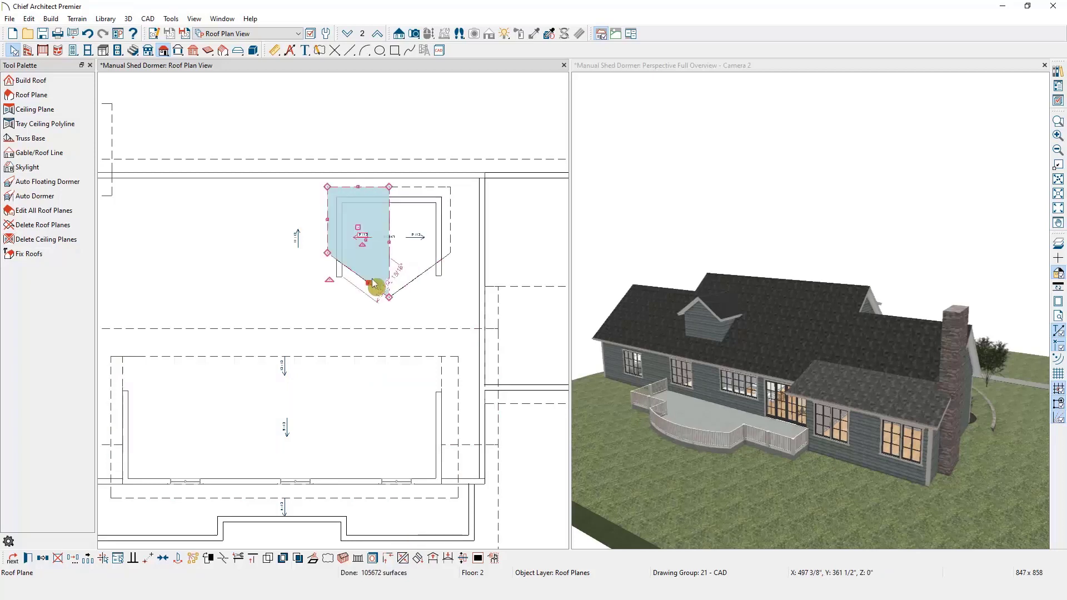
click(418, 292)
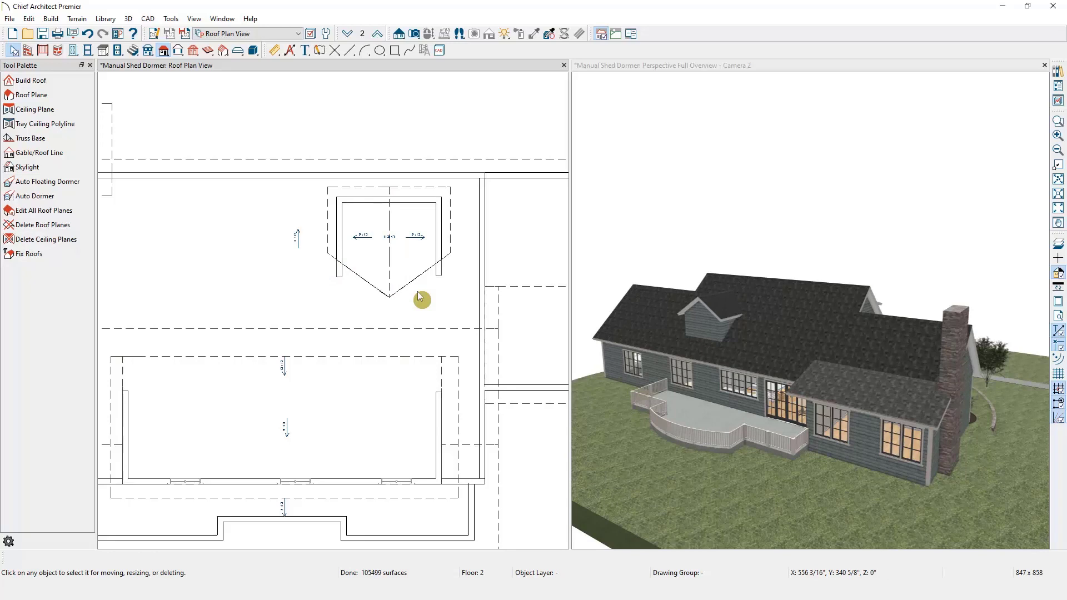
click(87, 50)
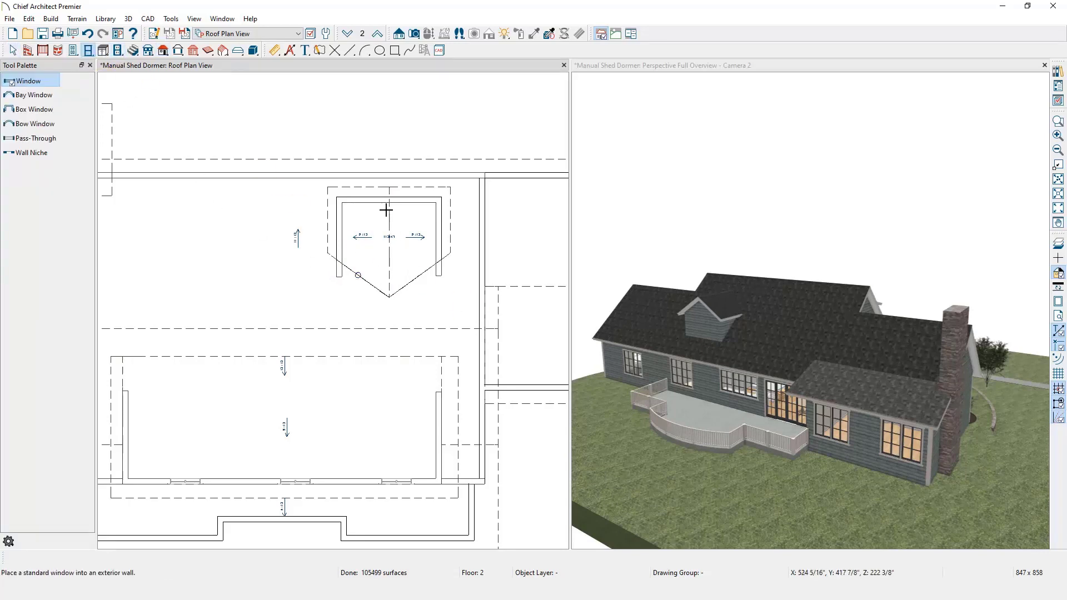
click(370, 201)
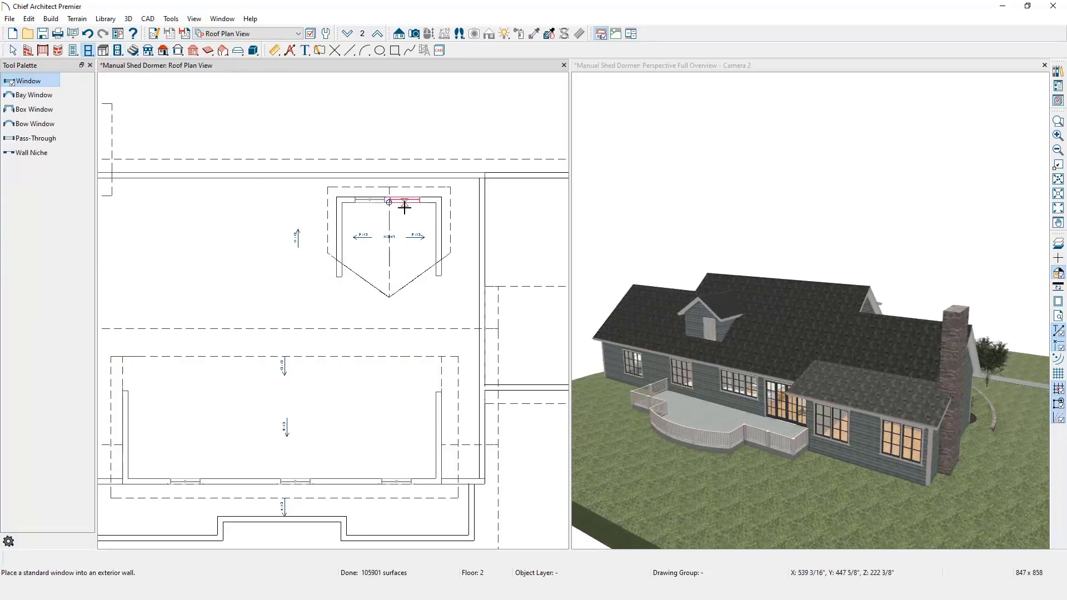
Place a second window beside the first and select the dormer's roof planes, walls and hole.
click(404, 205)
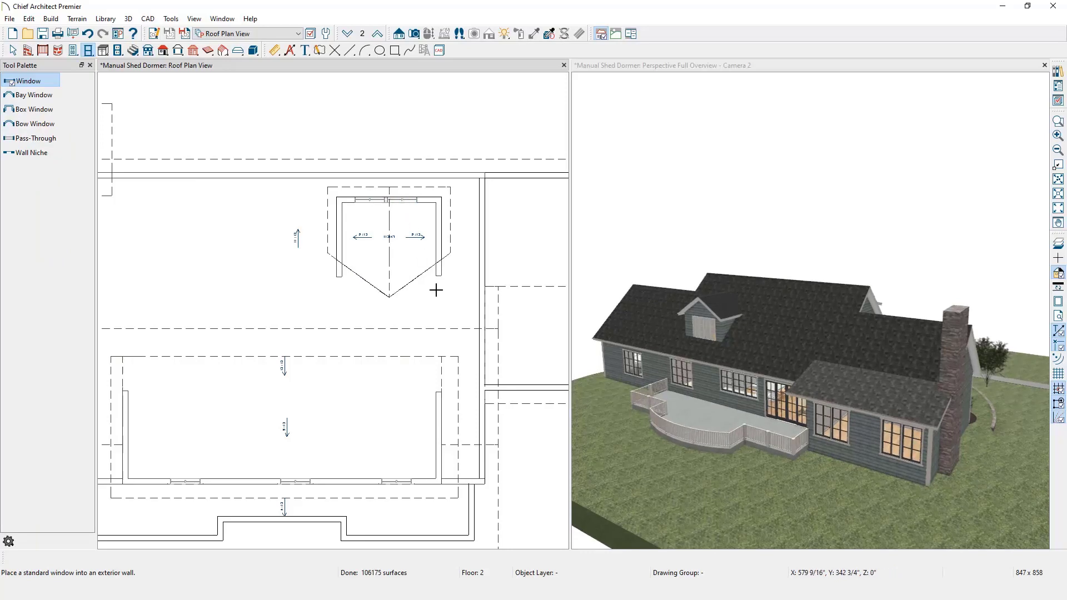
key(space)
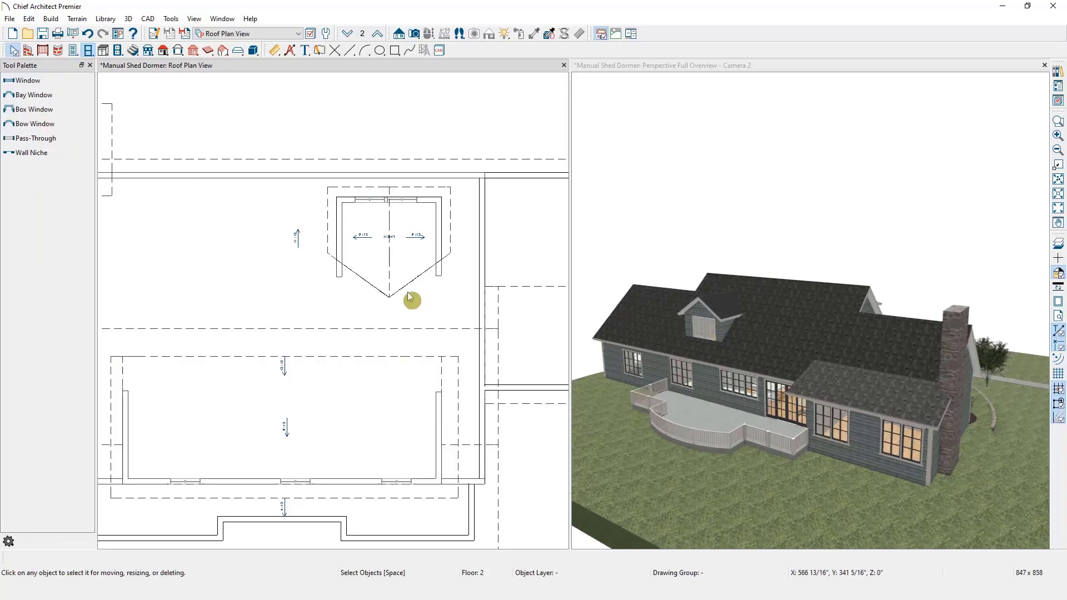
click(411, 282)
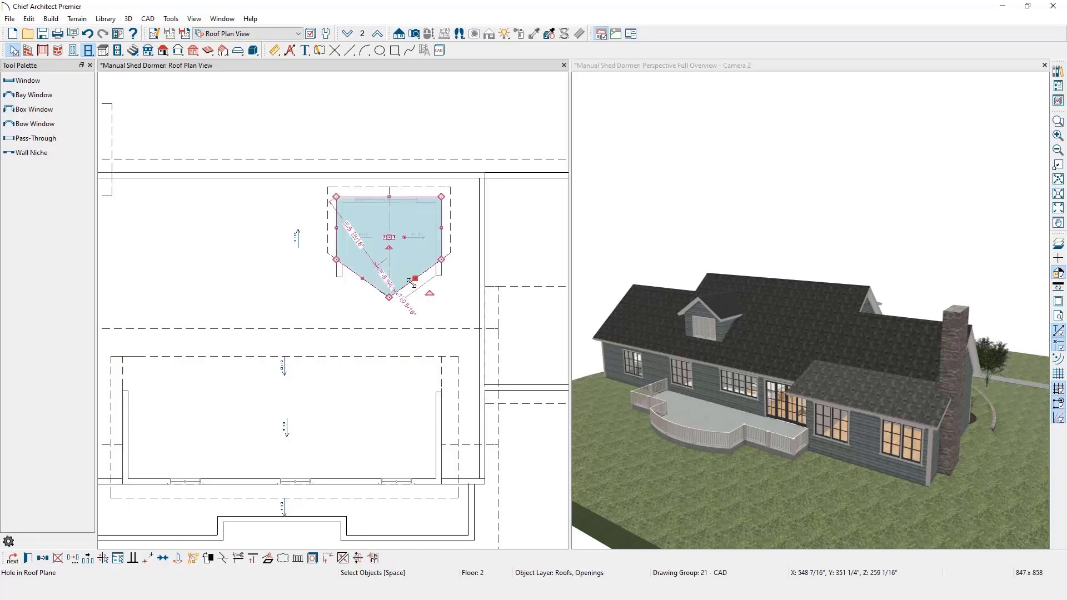
shift+click(422, 279)
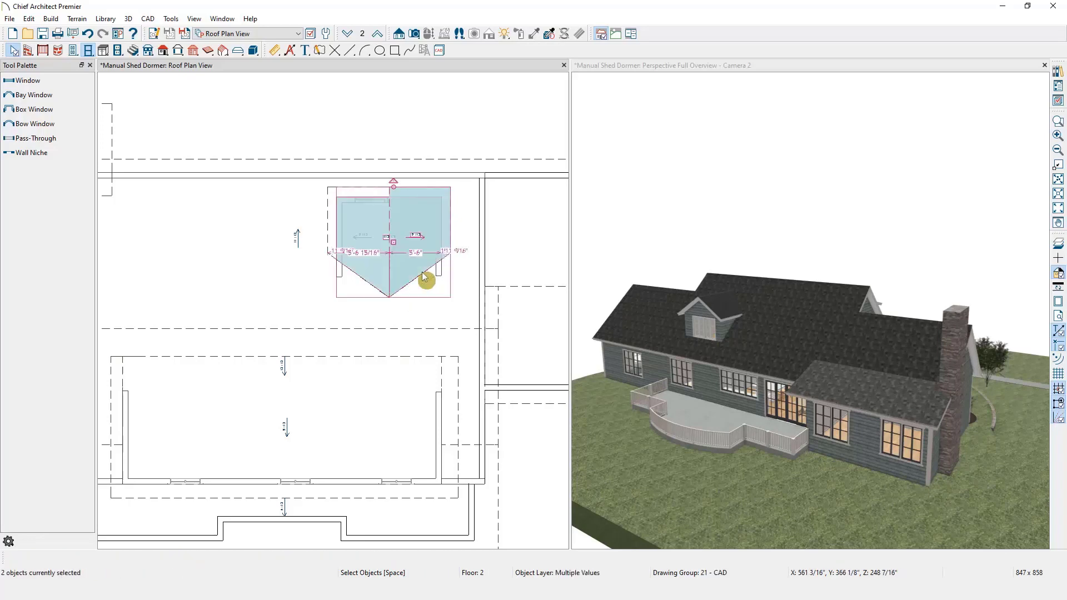
shift+click(333, 238)
shift+click(352, 210)
shift+click(353, 203)
shift+click(441, 231)
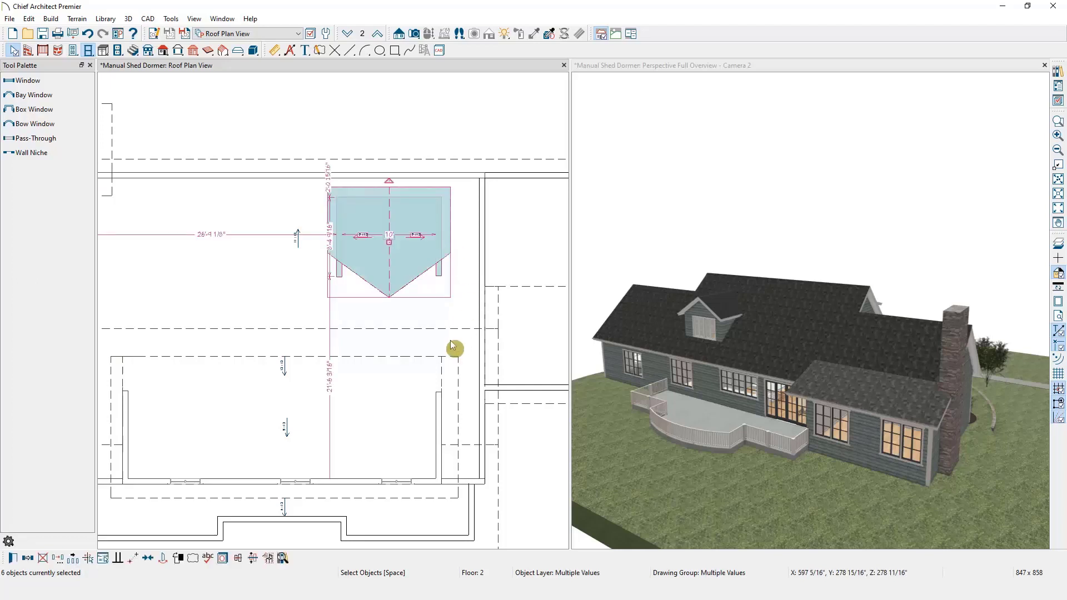
click(27, 558)
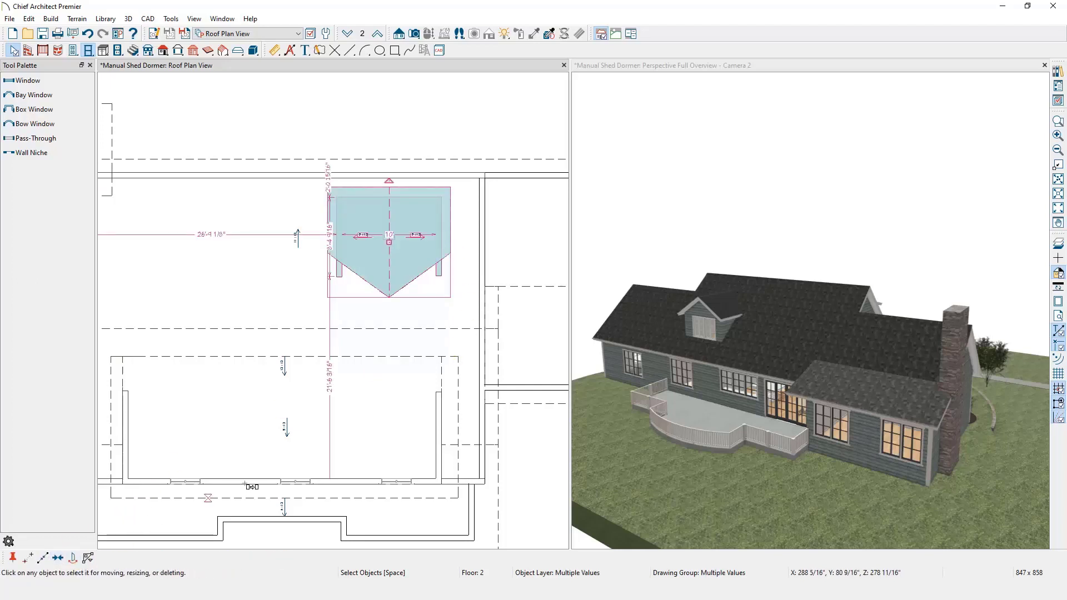
Copy the selected dormer to the left along the rear roof, then deselect it.
drag(390, 243, 182, 243)
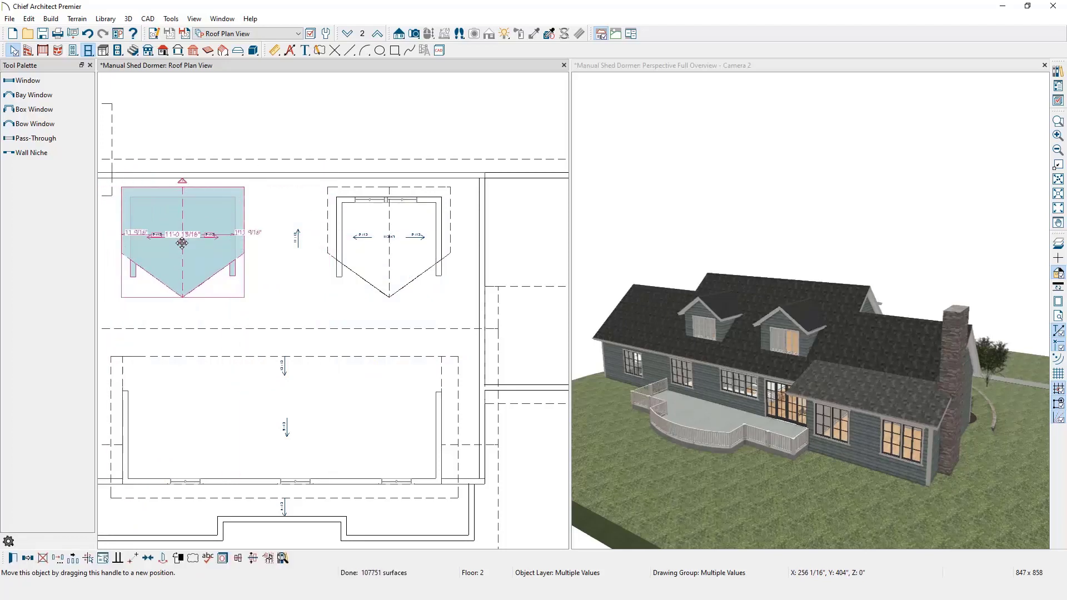
click(187, 231)
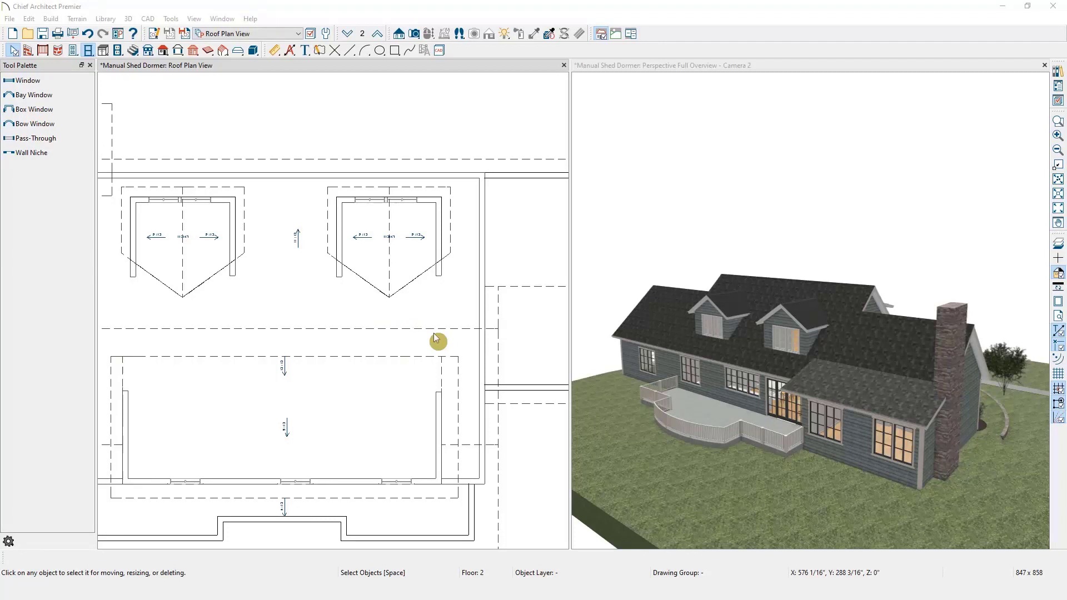
Make the long wall right of the dormers an Attic Wall, then orbit toward the gable end.
click(483, 308)
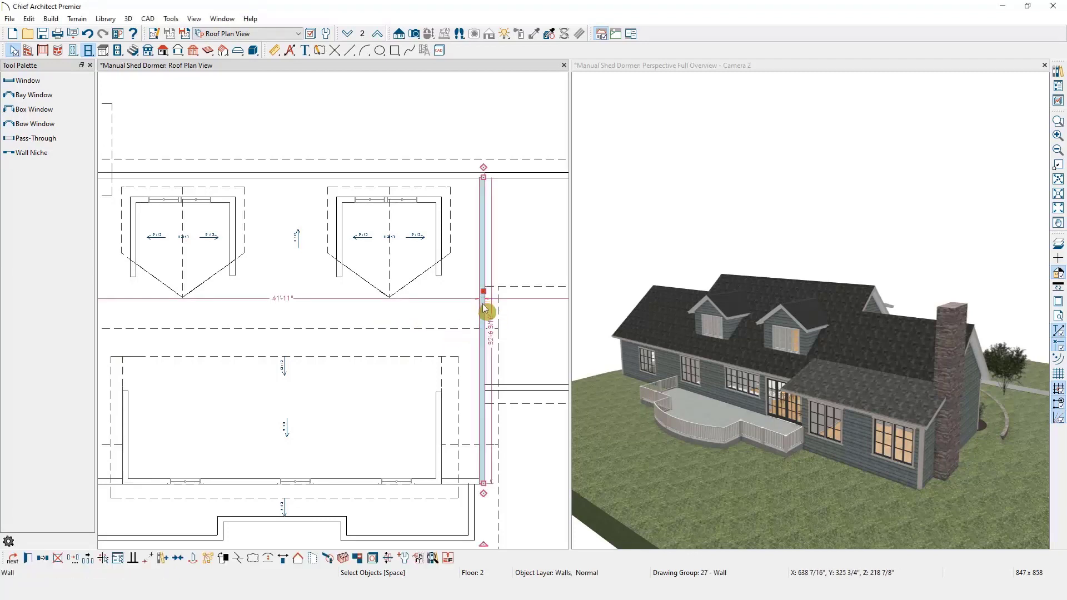
double_click(484, 309)
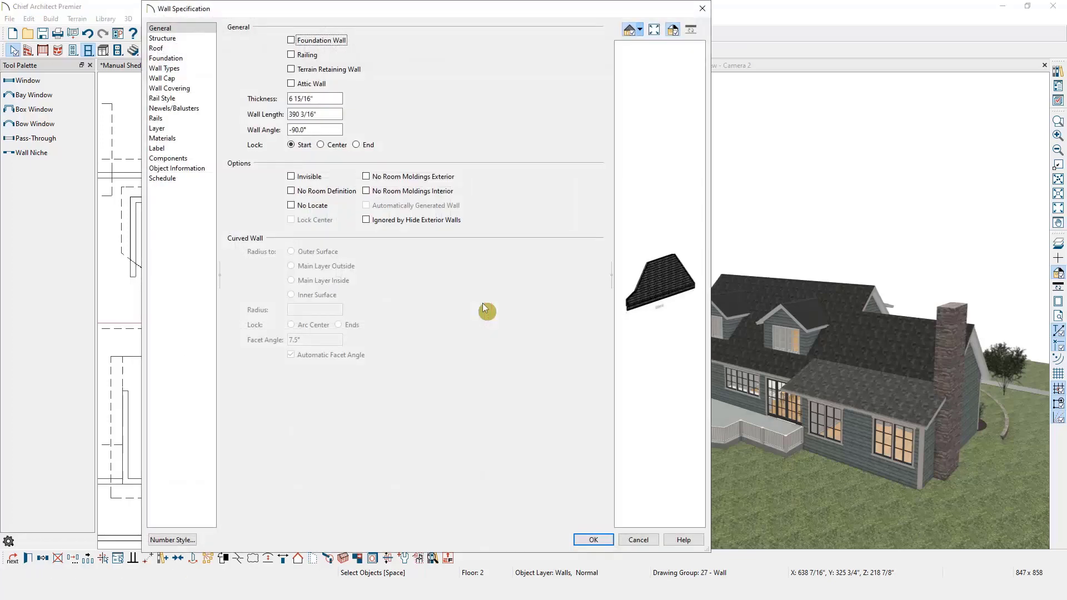
click(306, 84)
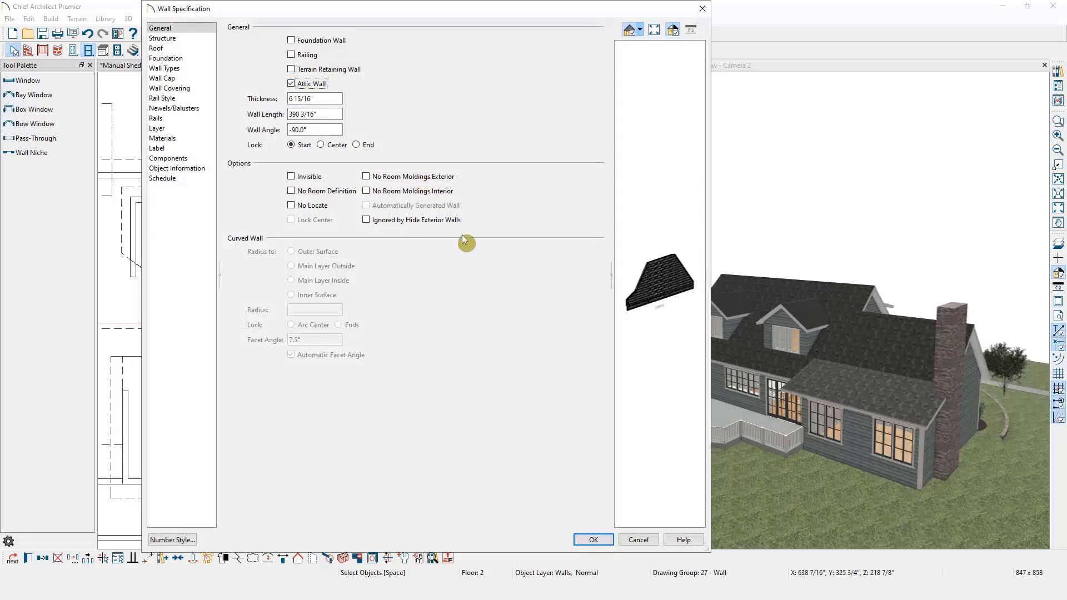
click(179, 130)
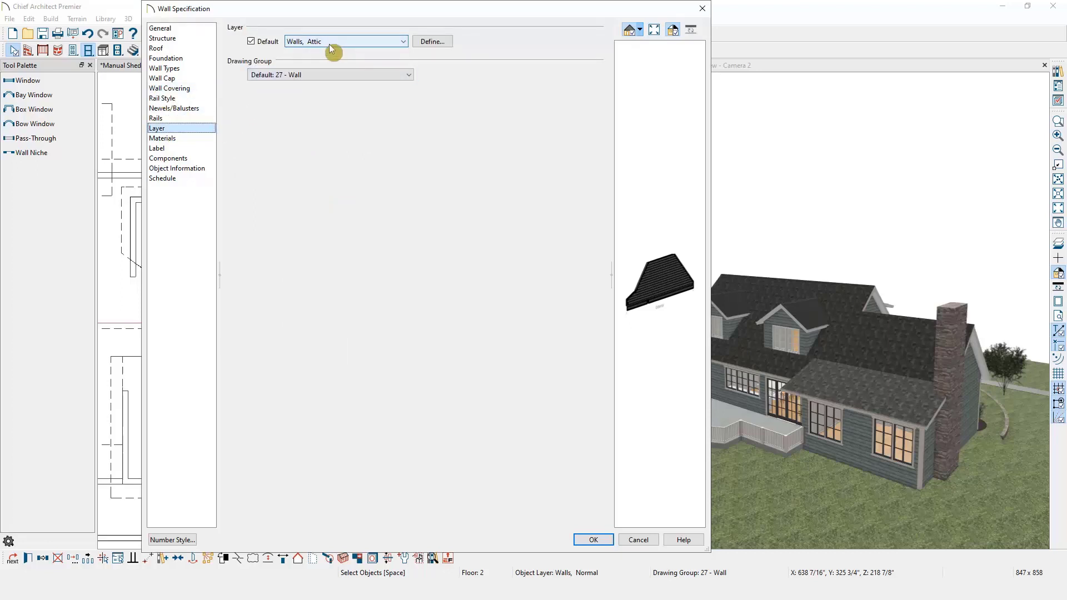
click(159, 28)
click(602, 539)
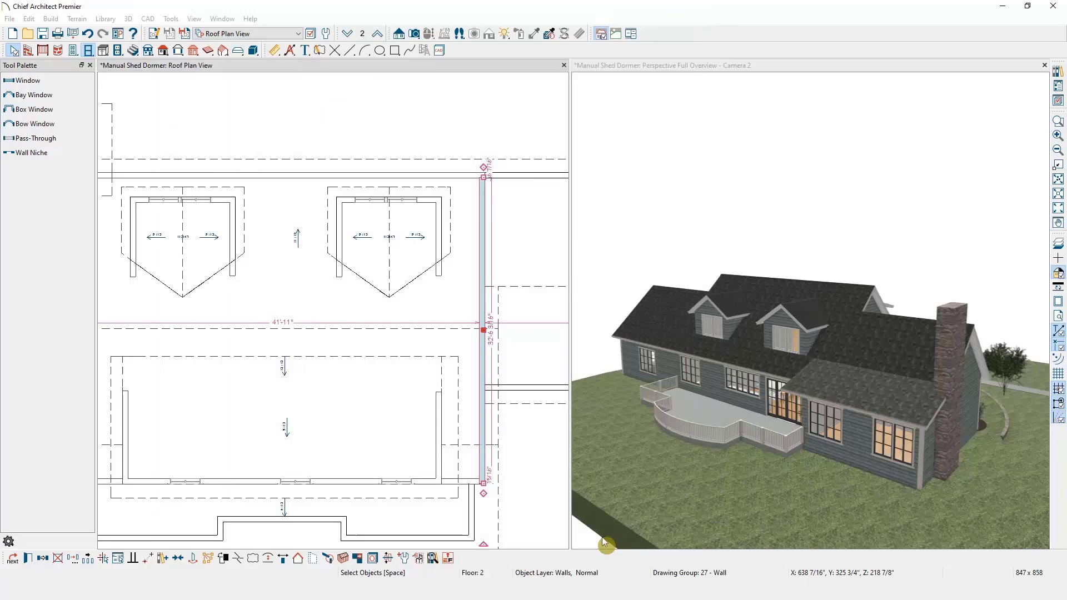
click(625, 204)
drag(657, 255, 883, 236)
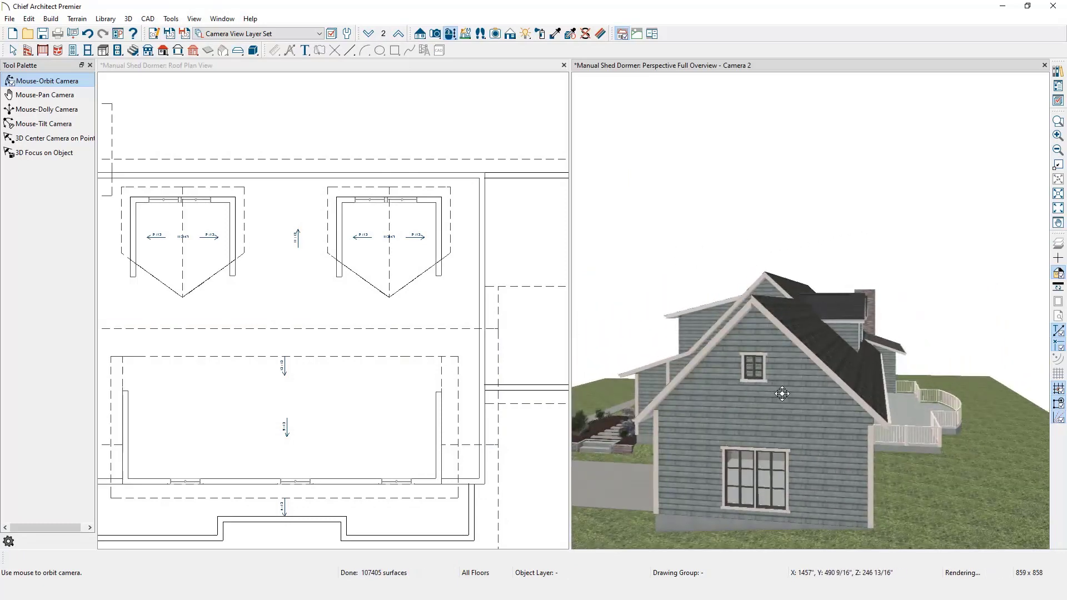
Lock the gable roof plane's pitch and raise its fascia top height by appending +6.
key(space)
click(788, 391)
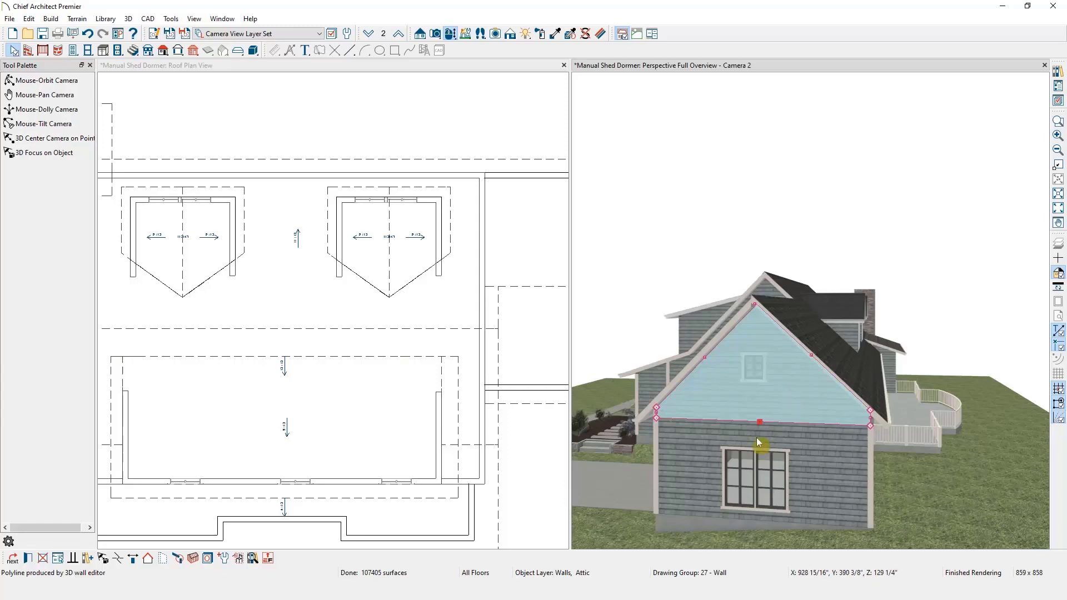
click(690, 373)
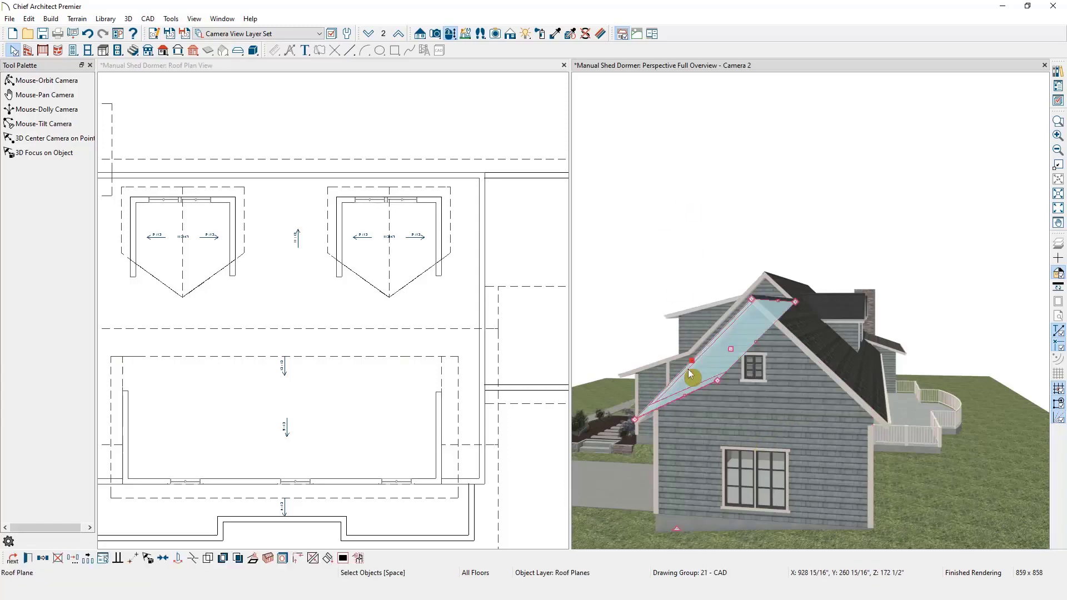
double_click(689, 373)
click(556, 146)
click(532, 115)
text(+6)
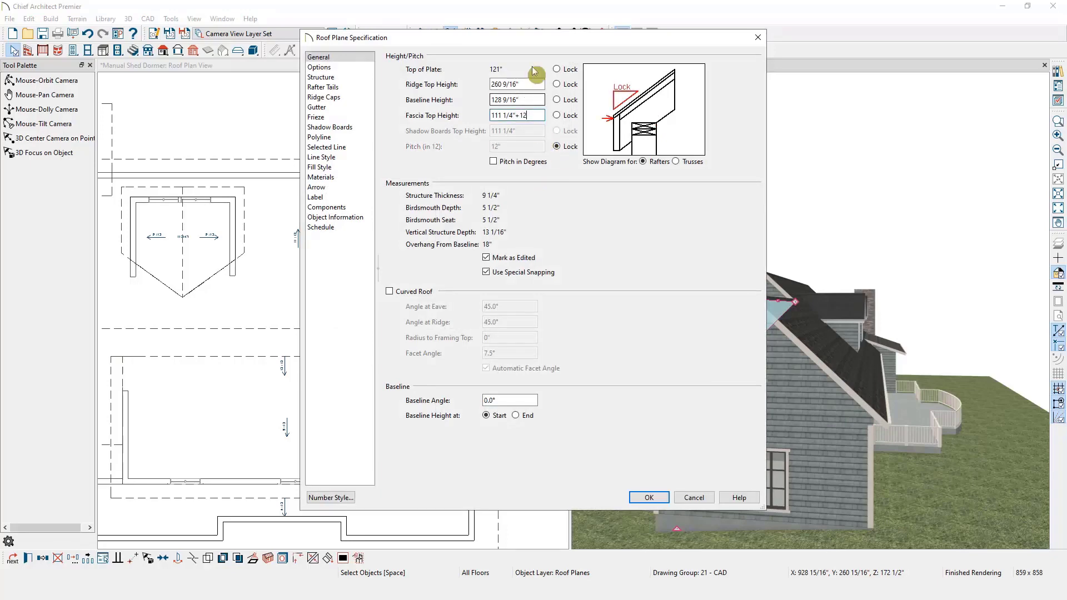
click(648, 497)
key(ctrl+shift+o)
drag(610, 341, 895, 319)
scroll(895, 320, up, 3)
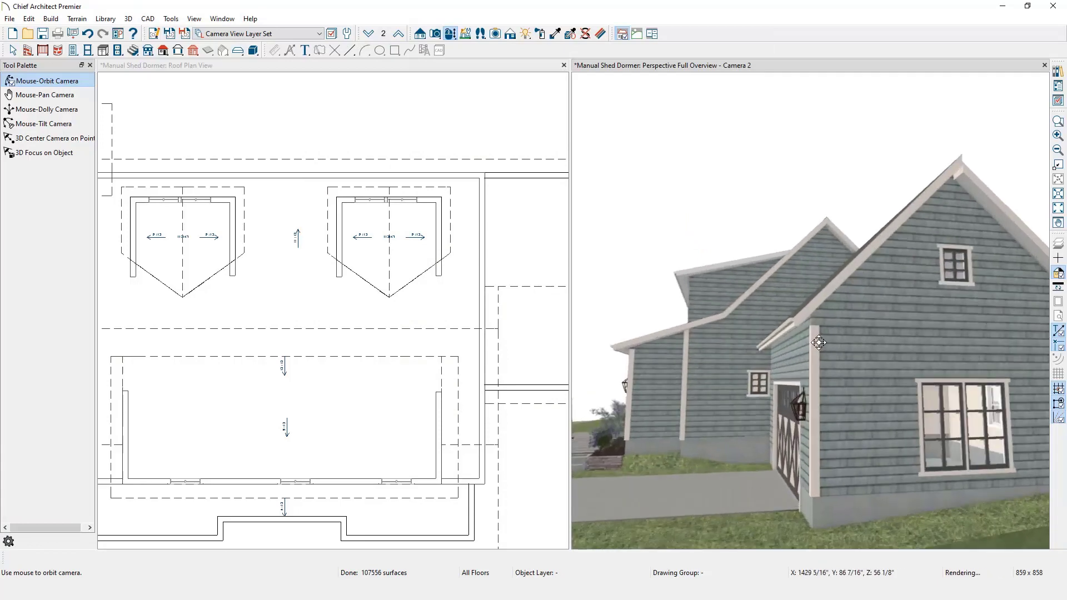
key(space)
scroll(793, 318, up, 3)
click(792, 322)
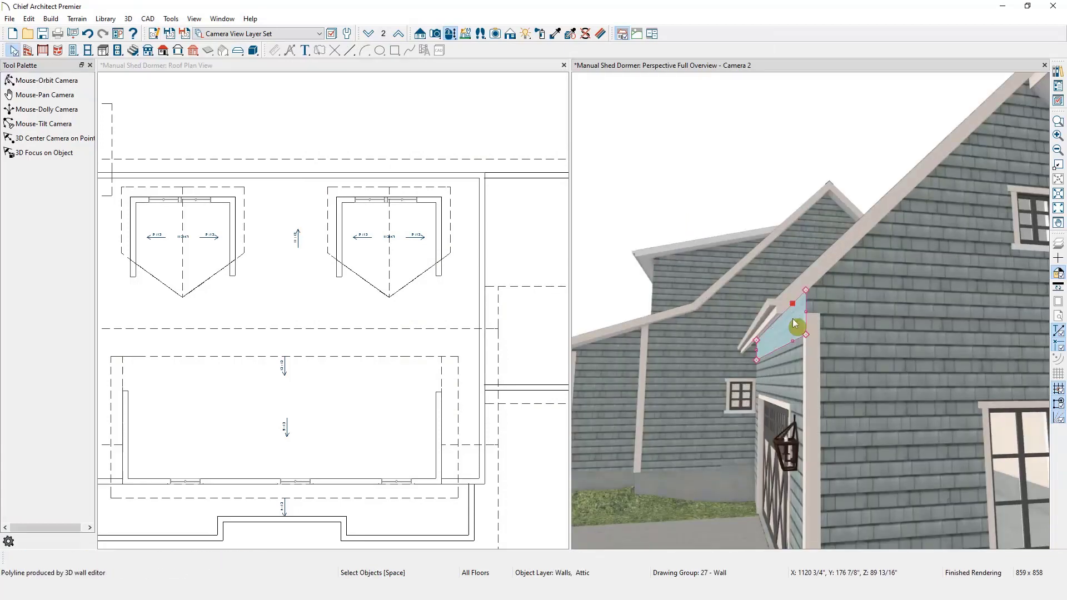
double_click(793, 324)
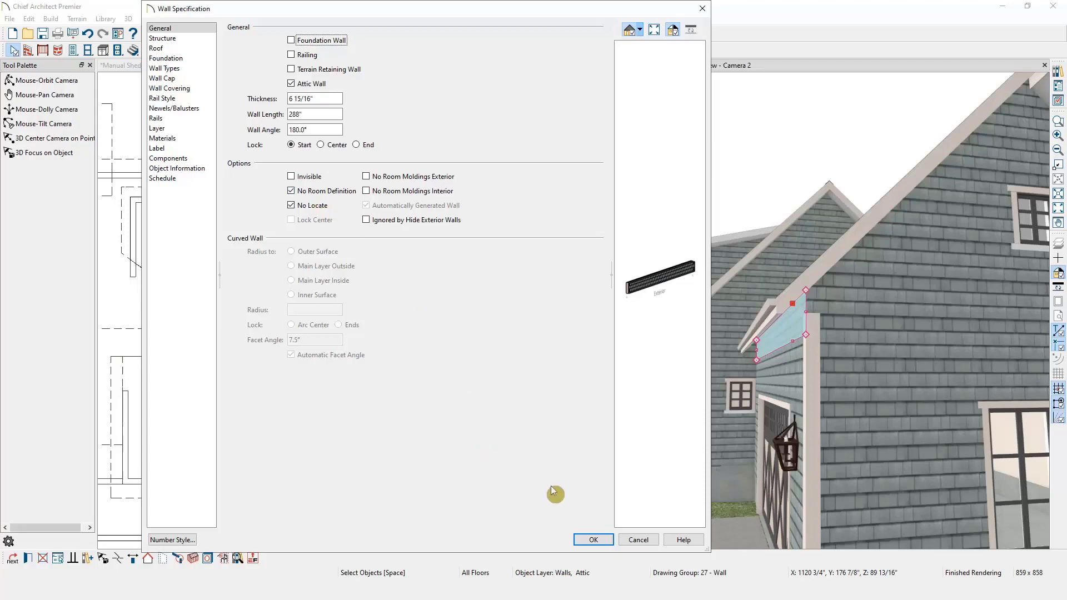
click(645, 538)
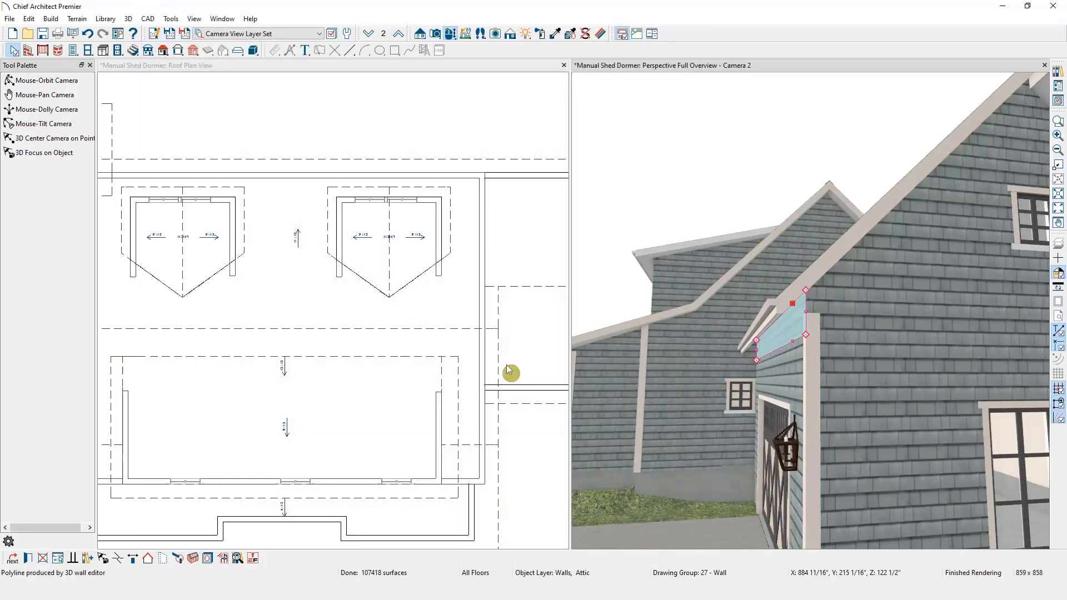
Uncheck Auto Rebuild Attic Walls in the General Wall defaults and delete the attic wall under the dormer roof.
click(348, 35)
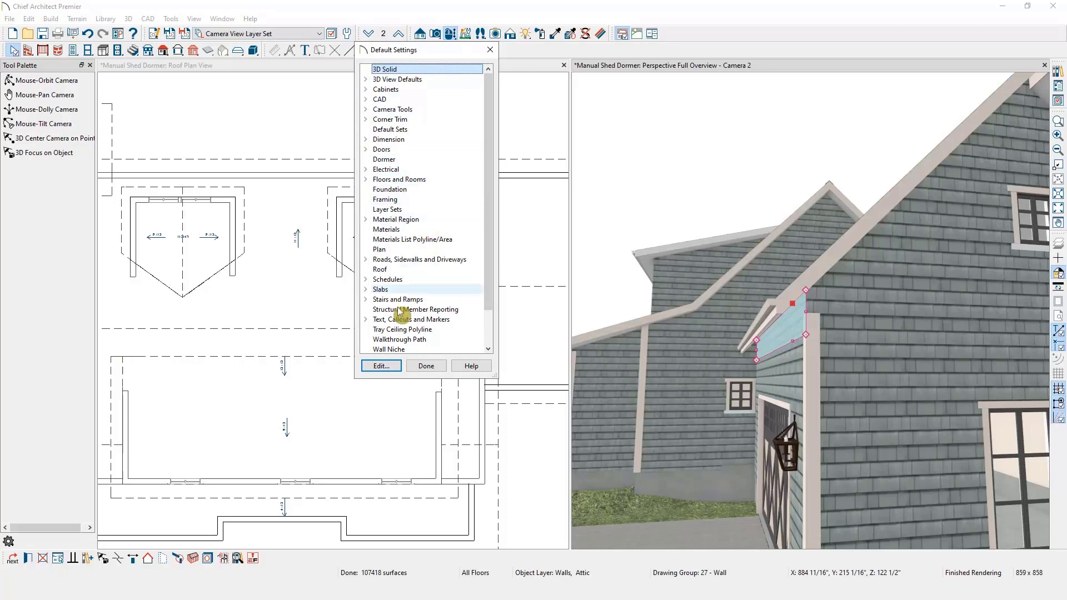
scroll(371, 340, down, 2)
click(365, 319)
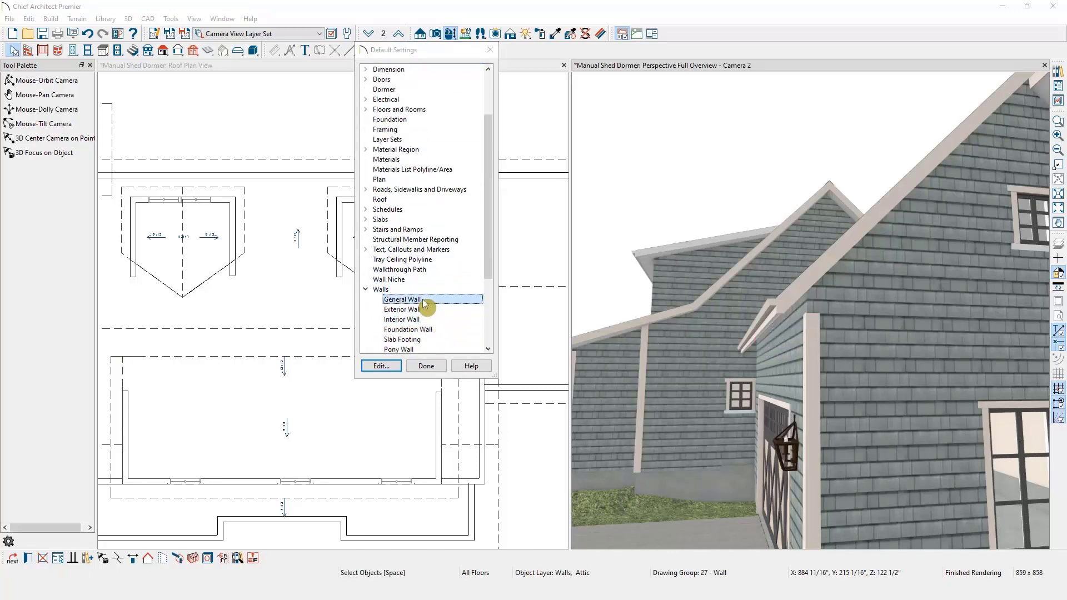
double_click(422, 298)
click(449, 238)
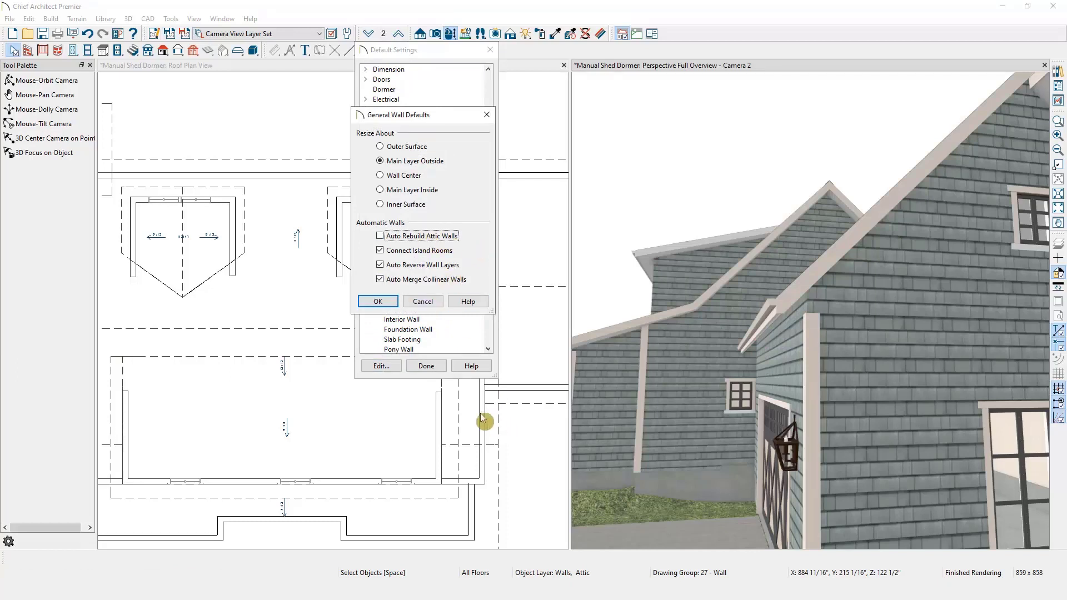
click(377, 301)
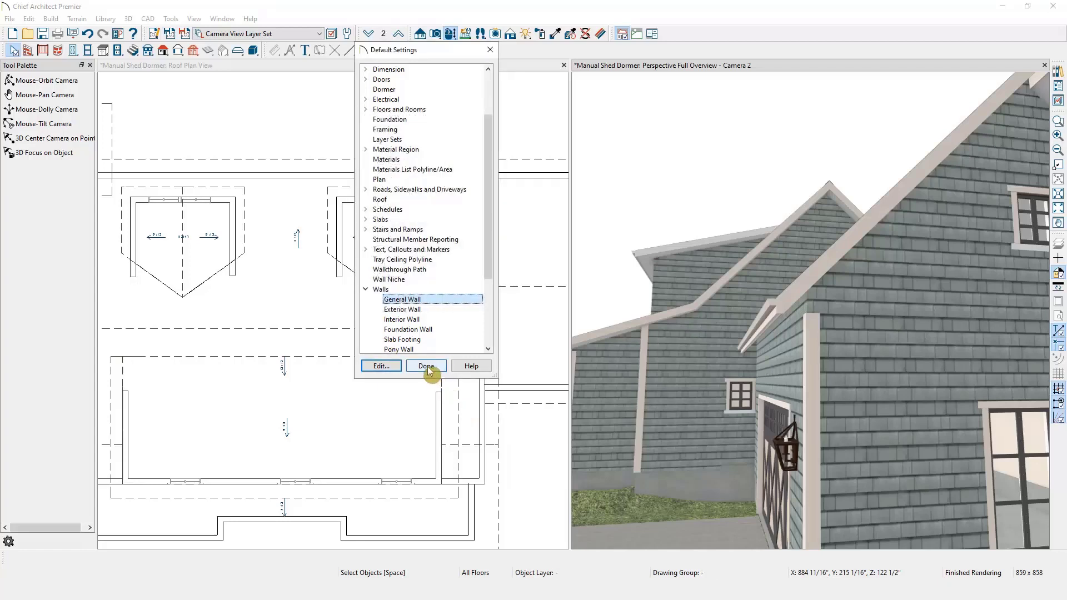
click(426, 366)
click(863, 452)
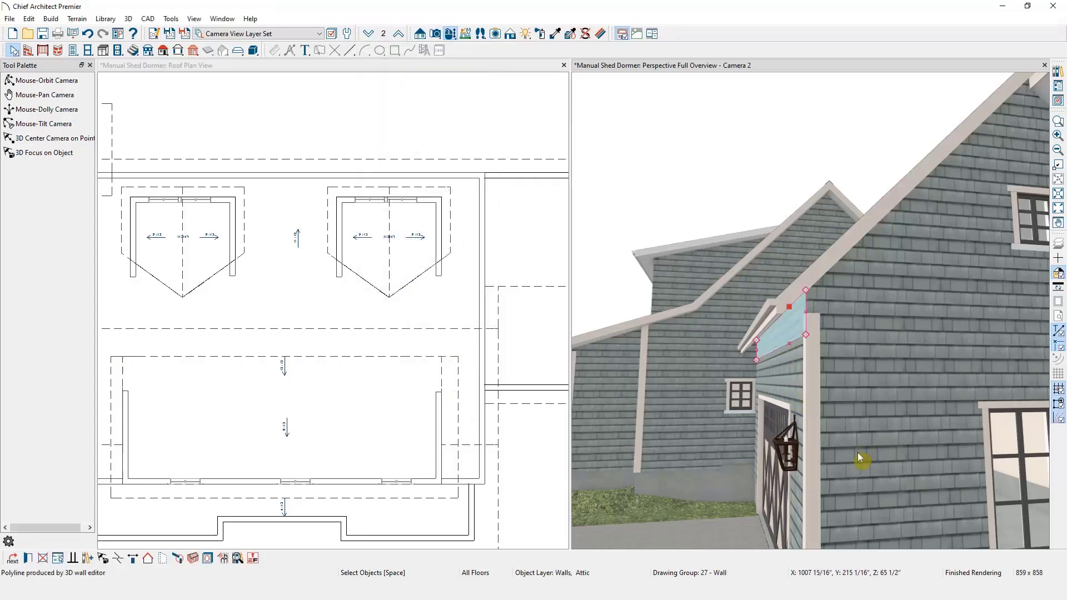
key(Delete)
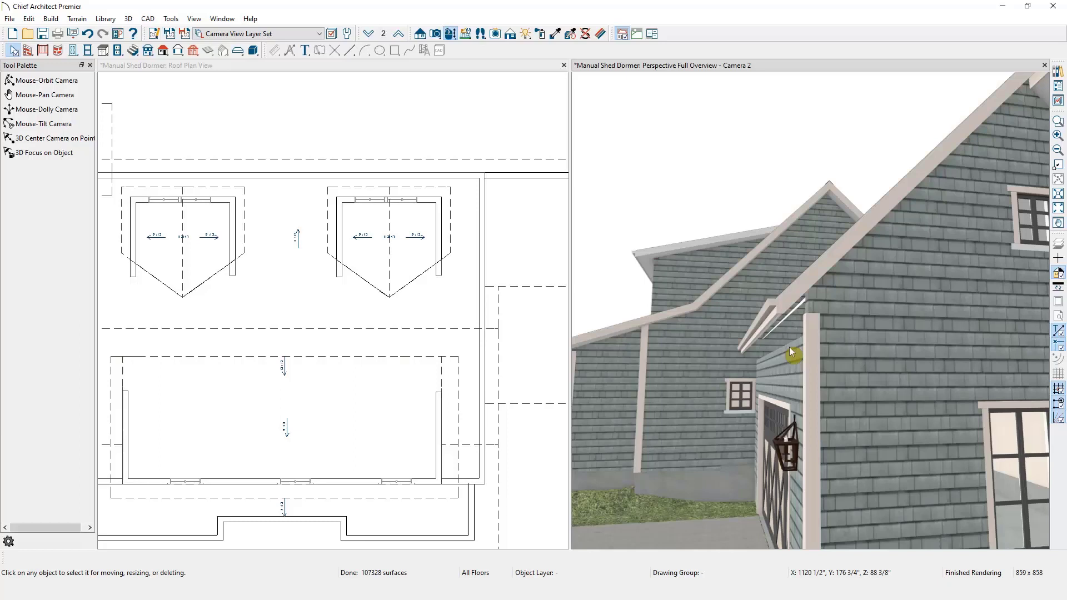
click(347, 33)
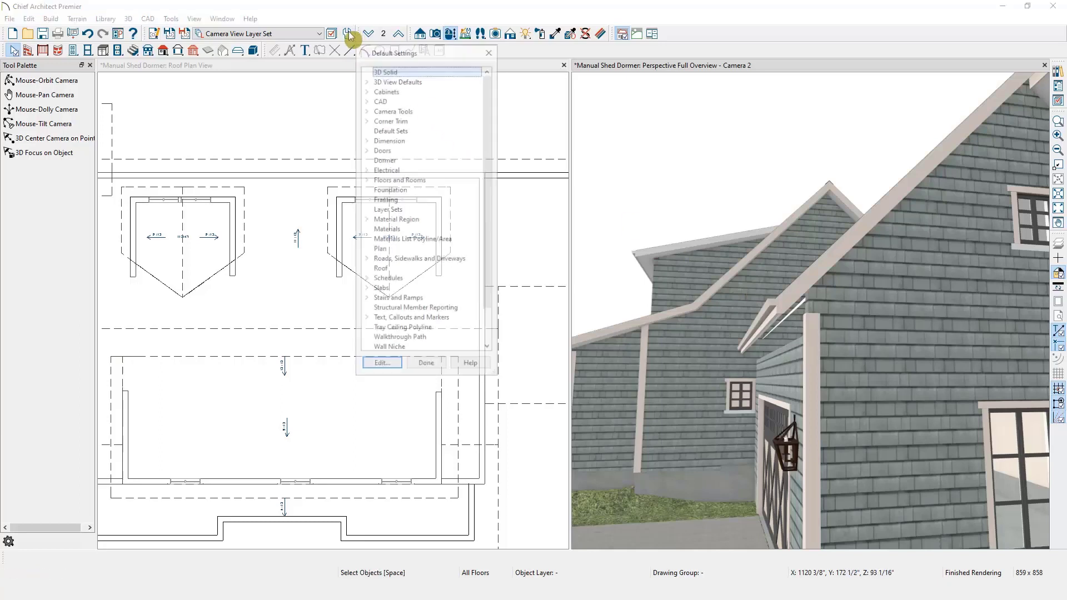
scroll(367, 340, down, 2)
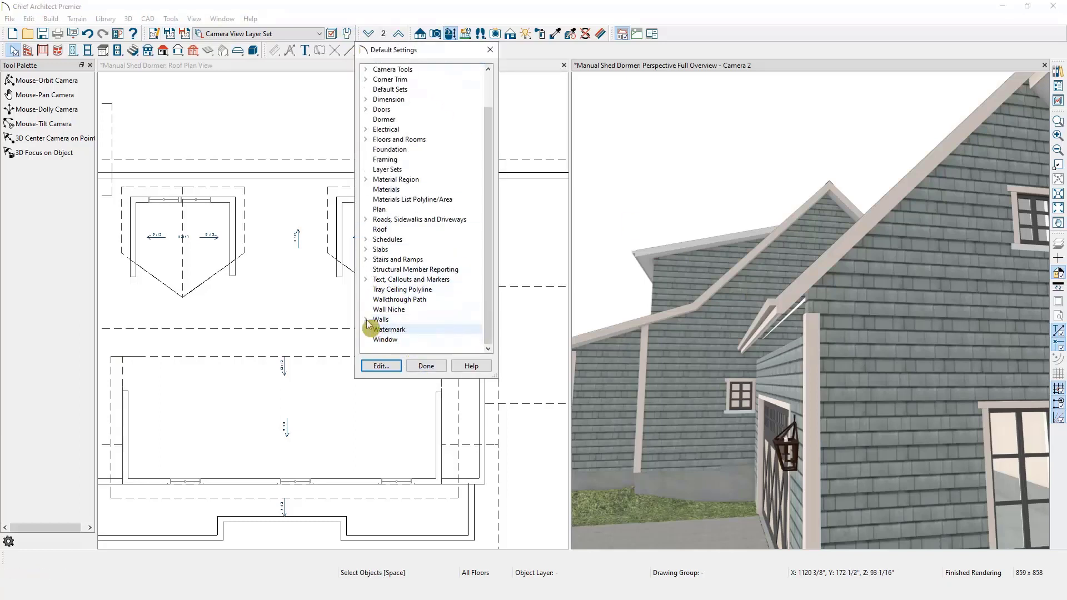
double_click(382, 319)
double_click(401, 329)
click(378, 301)
click(426, 365)
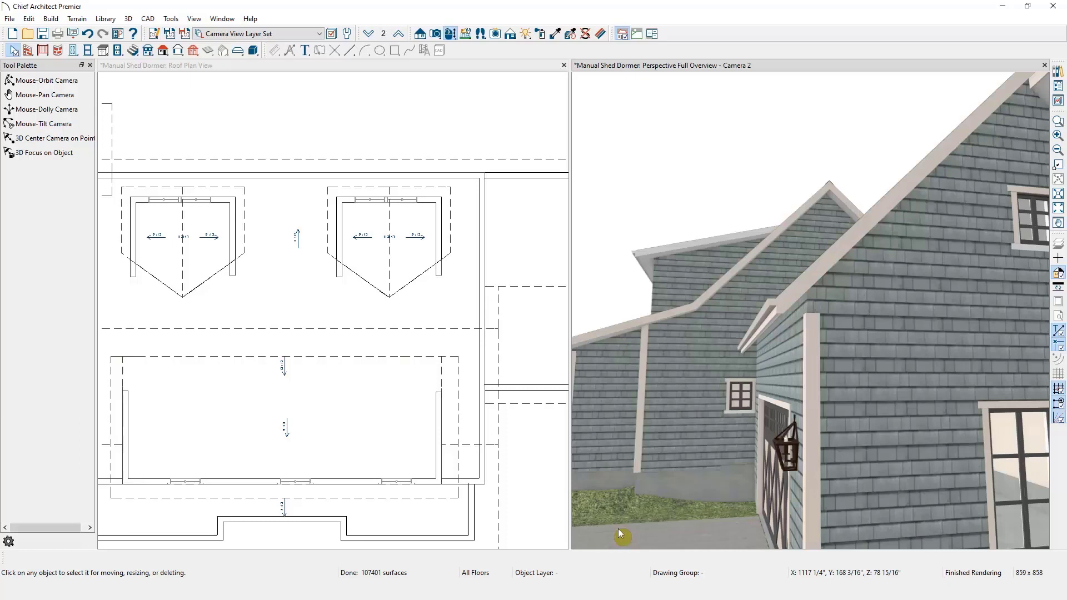
Select the main roof plane and dolly the 3D camera forward into the attic.
click(618, 530)
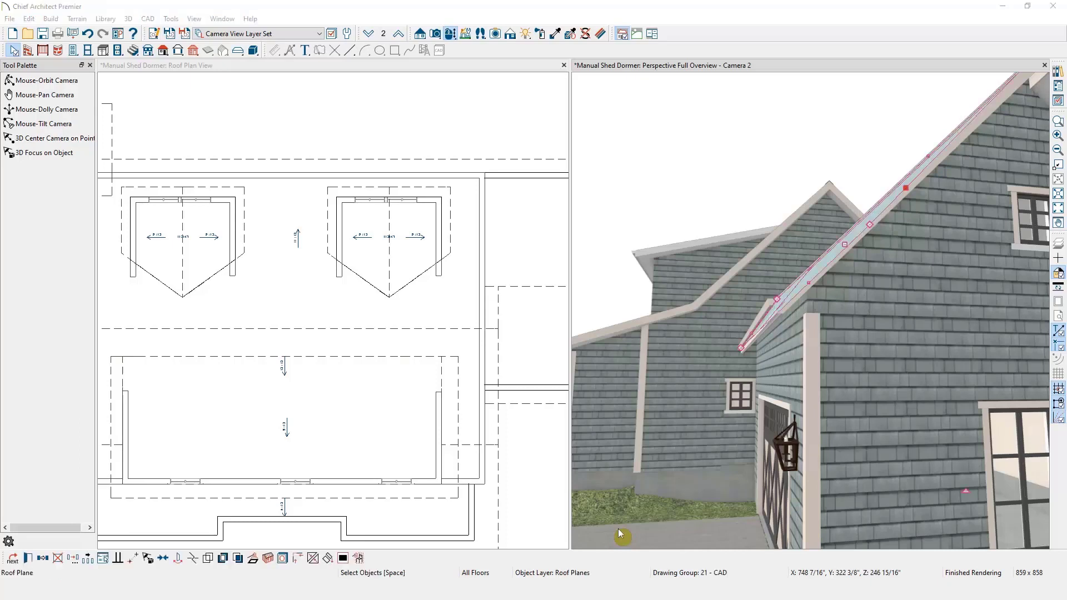
scroll(725, 311, up, 10)
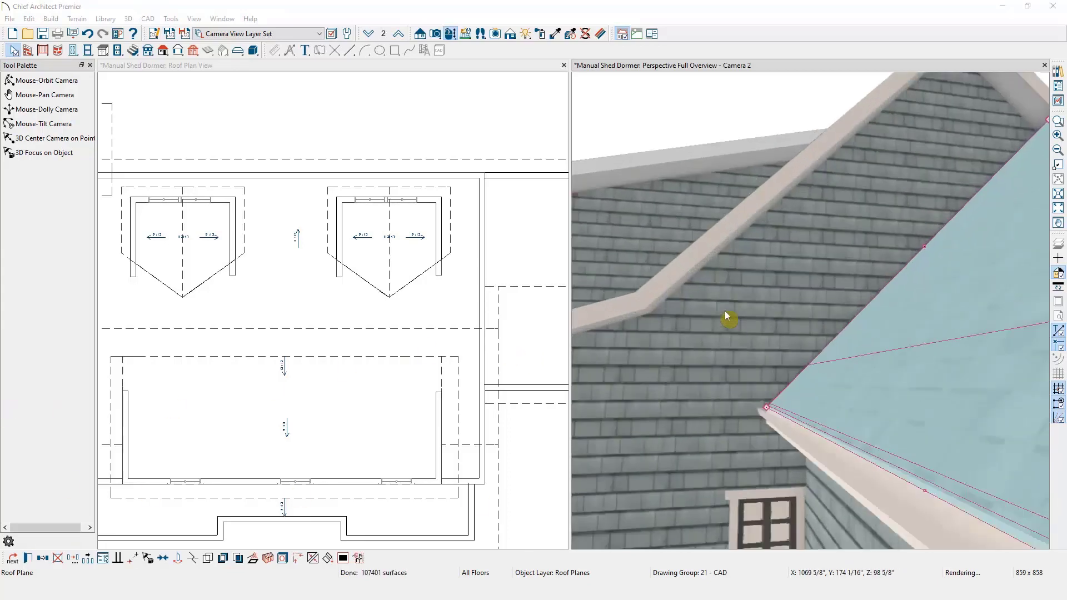
scroll(748, 345, up, 3)
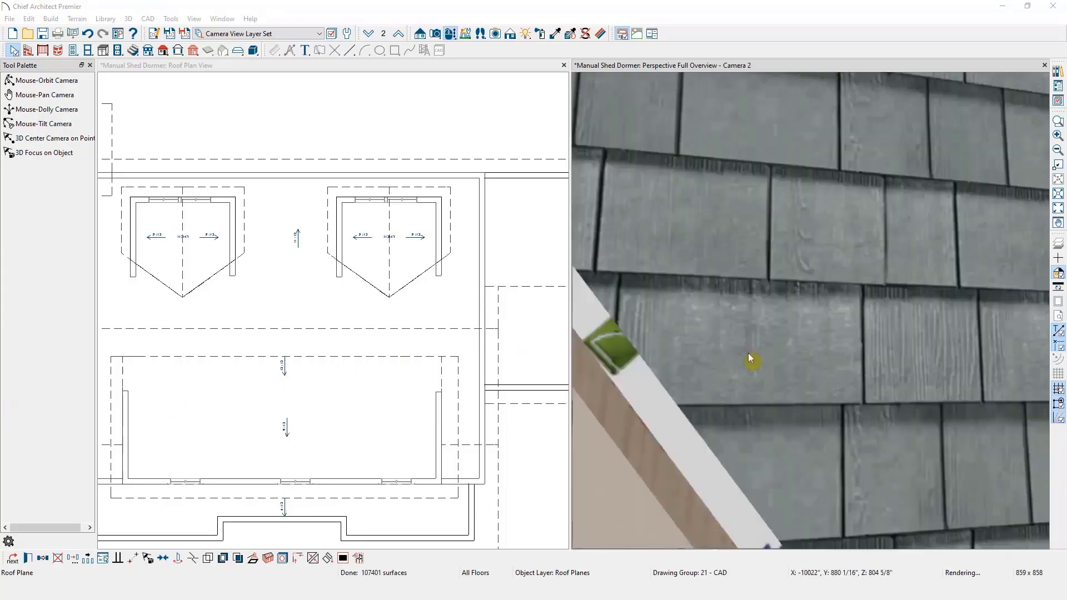
scroll(783, 336, up, 1)
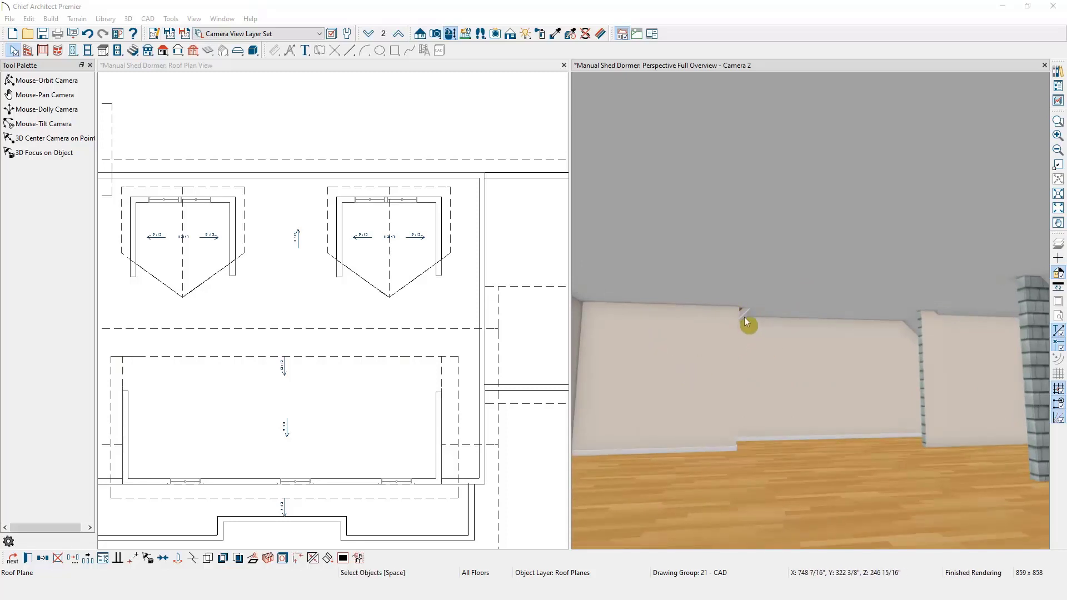
Resize the left knee wall by dragging its top end, shortening then lengthening it.
click(128, 420)
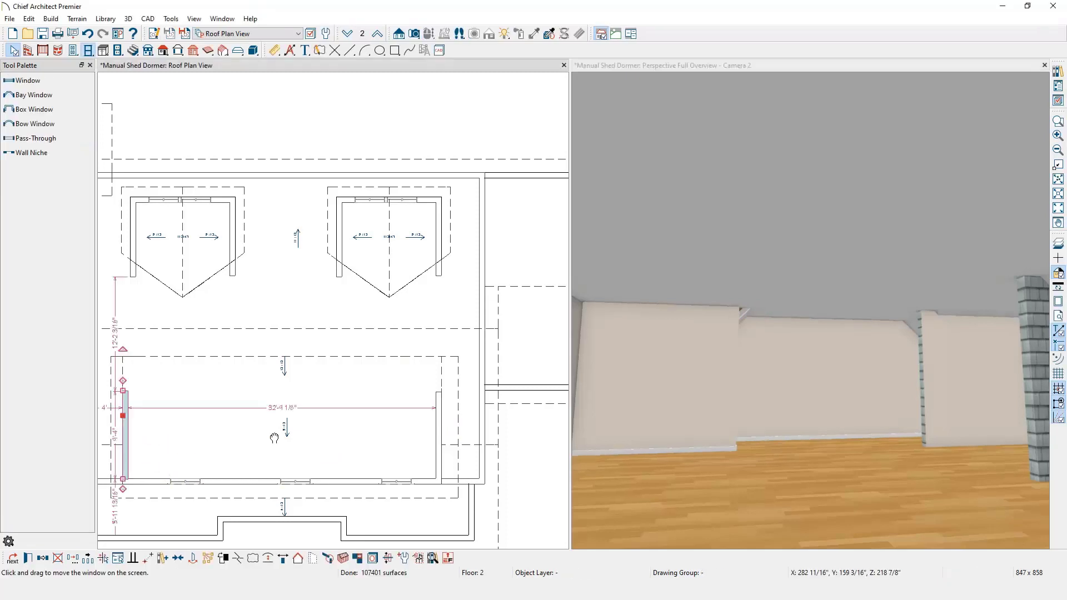
middle_drag(128, 420, 298, 431)
scroll(277, 404, up, 2)
drag(273, 388, 273, 419)
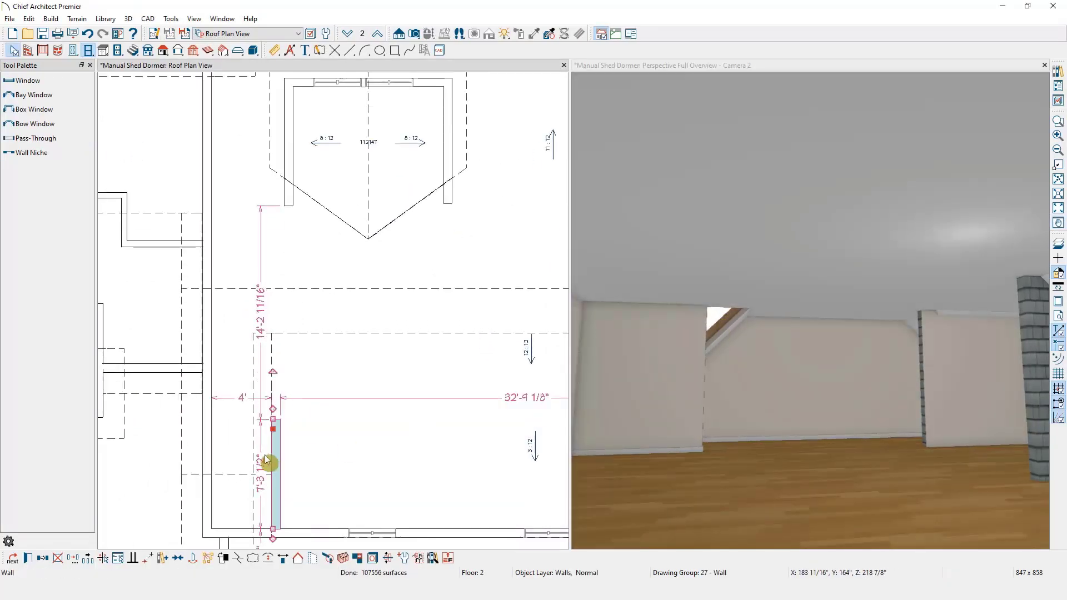
drag(273, 420, 274, 371)
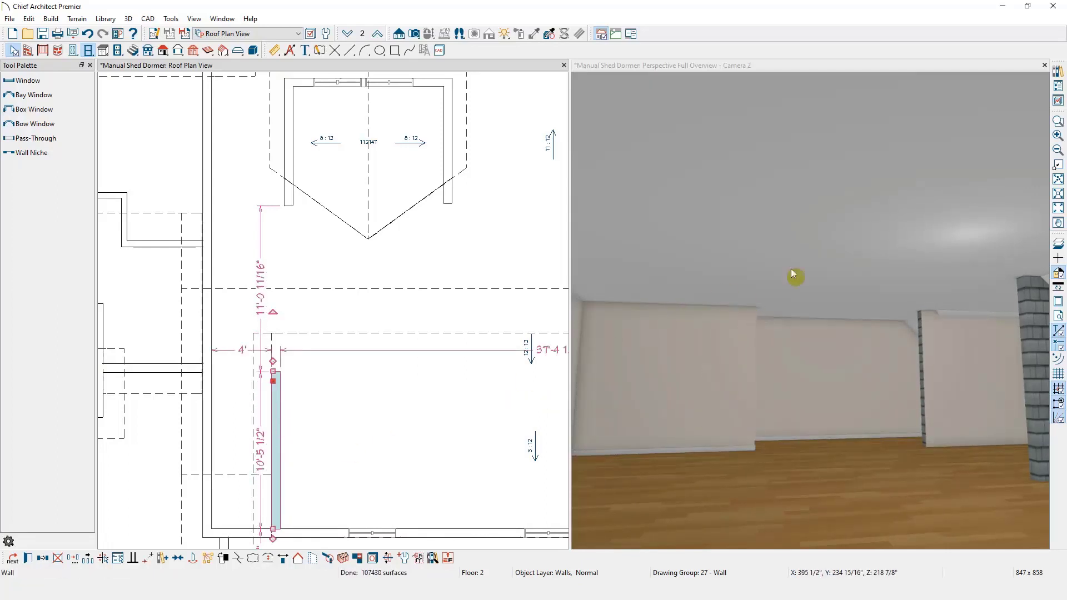
Draw a 3'-5" interior wall from the knee wall to the exterior wall, then open the enclosed room's specification.
drag(893, 376, 666, 400)
scroll(679, 389, up, 2)
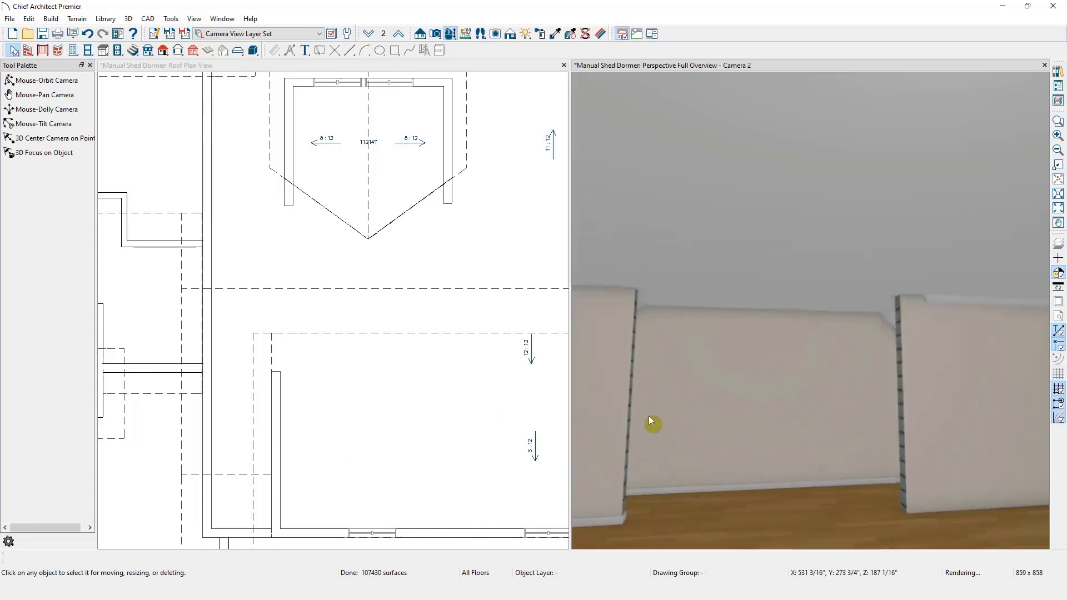
click(270, 359)
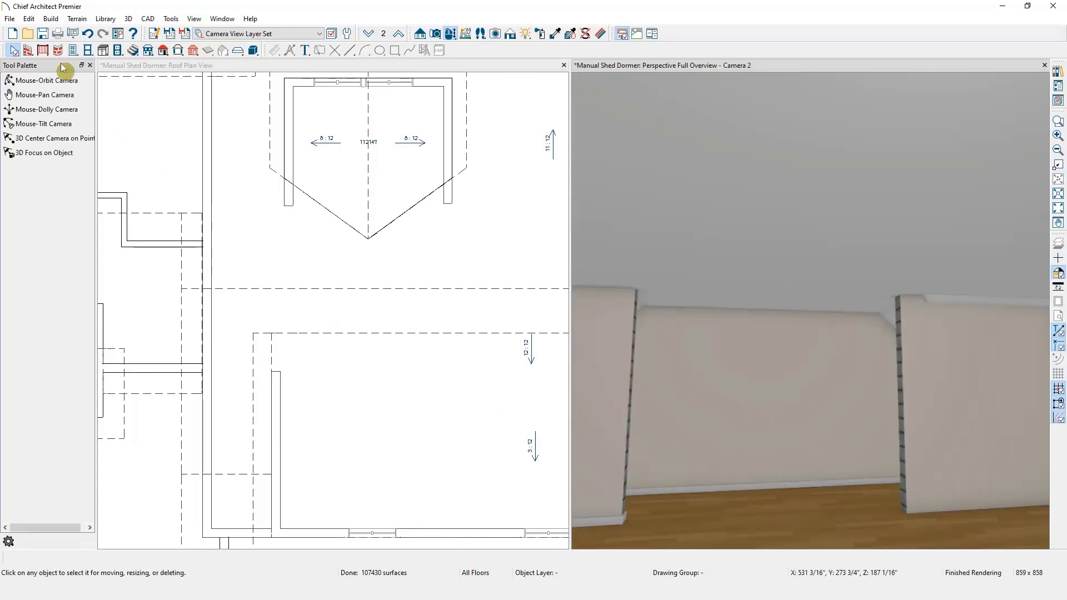
click(26, 51)
drag(212, 369, 275, 369)
double_click(238, 424)
Set the enclosed space's Room Type to Attic and view it in 3D.
click(326, 41)
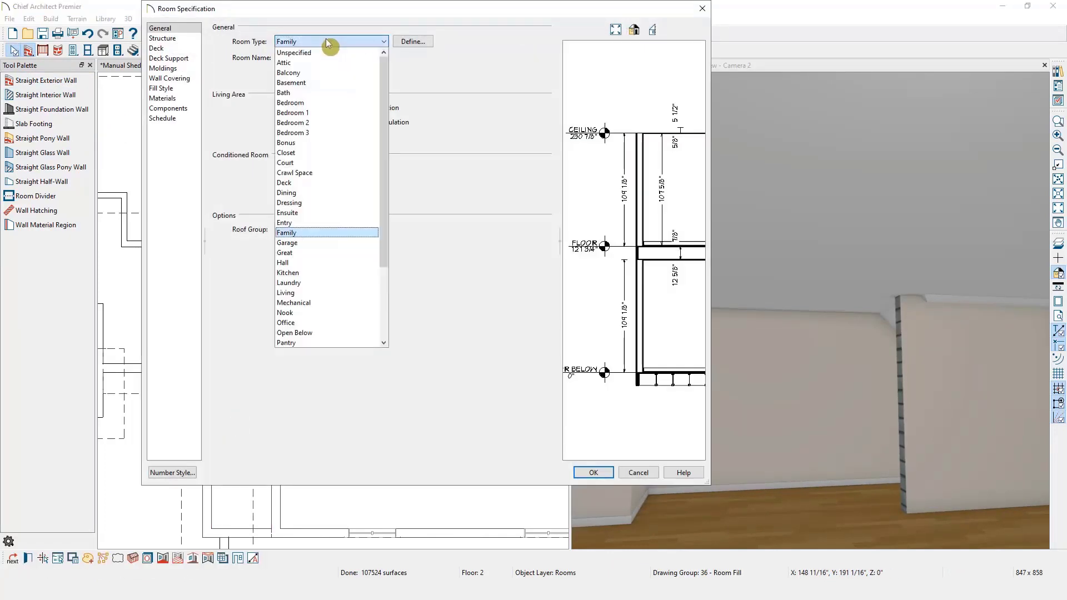
click(331, 62)
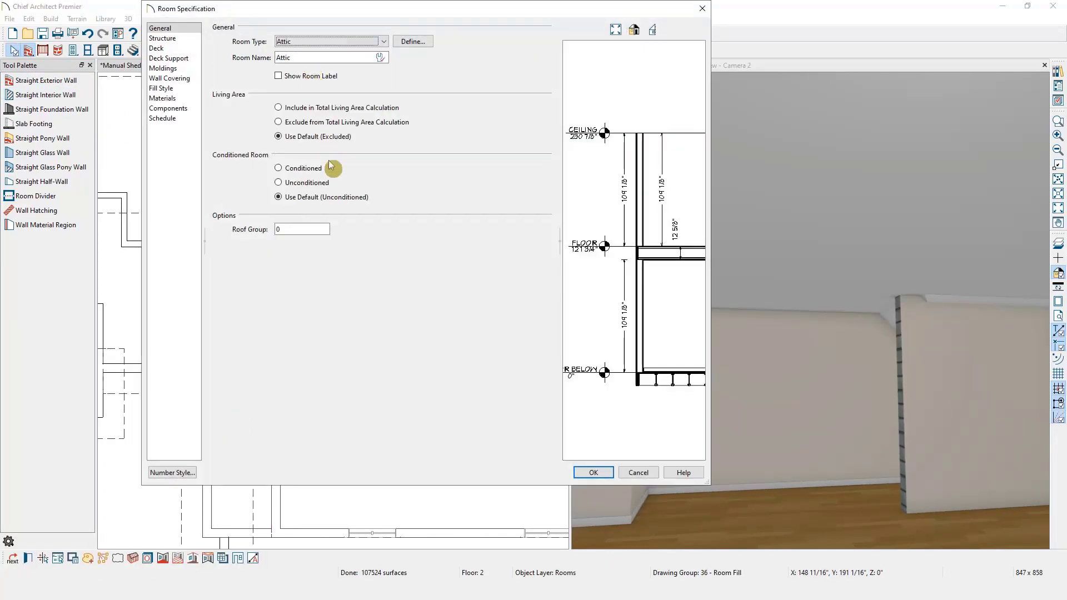
click(592, 472)
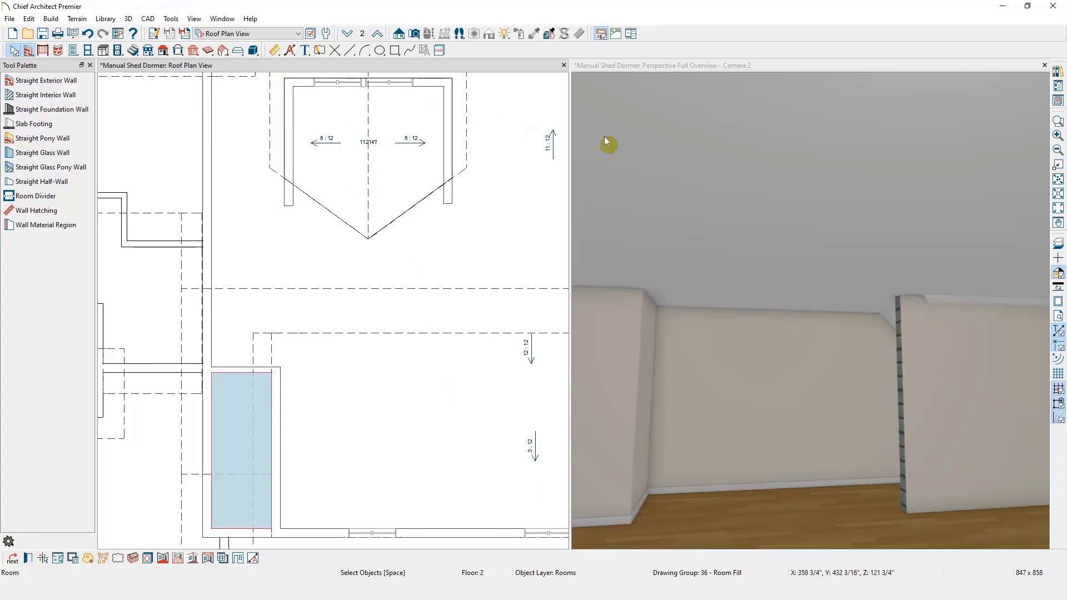
click(714, 352)
drag(714, 352, 776, 281)
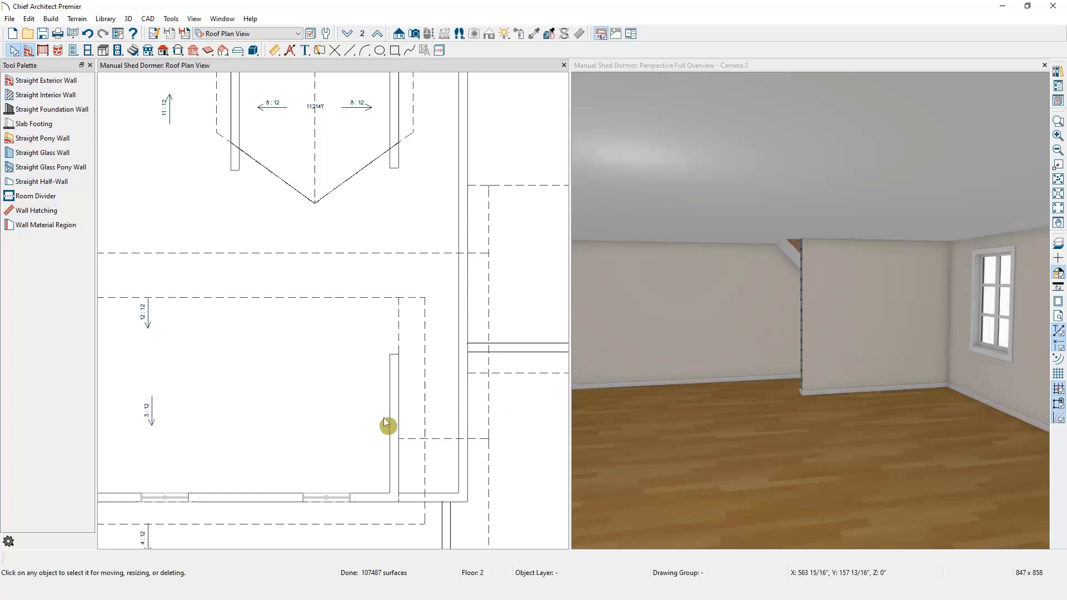
Extend the right knee wall to the snap line and draw an interior wall to the exterior wall.
click(394, 438)
drag(393, 355, 394, 336)
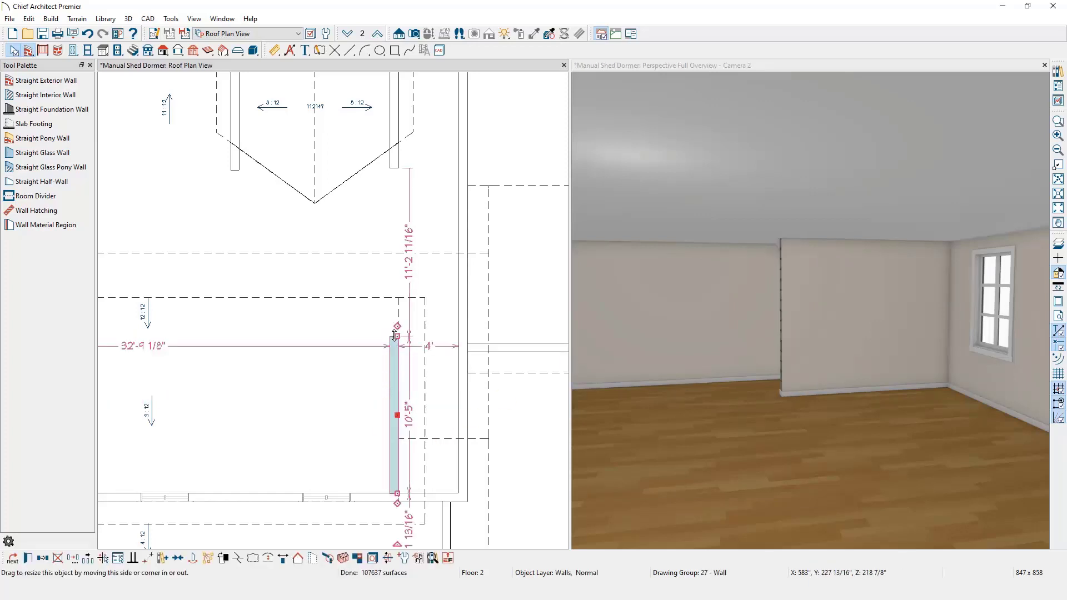
click(62, 95)
drag(398, 416, 452, 413)
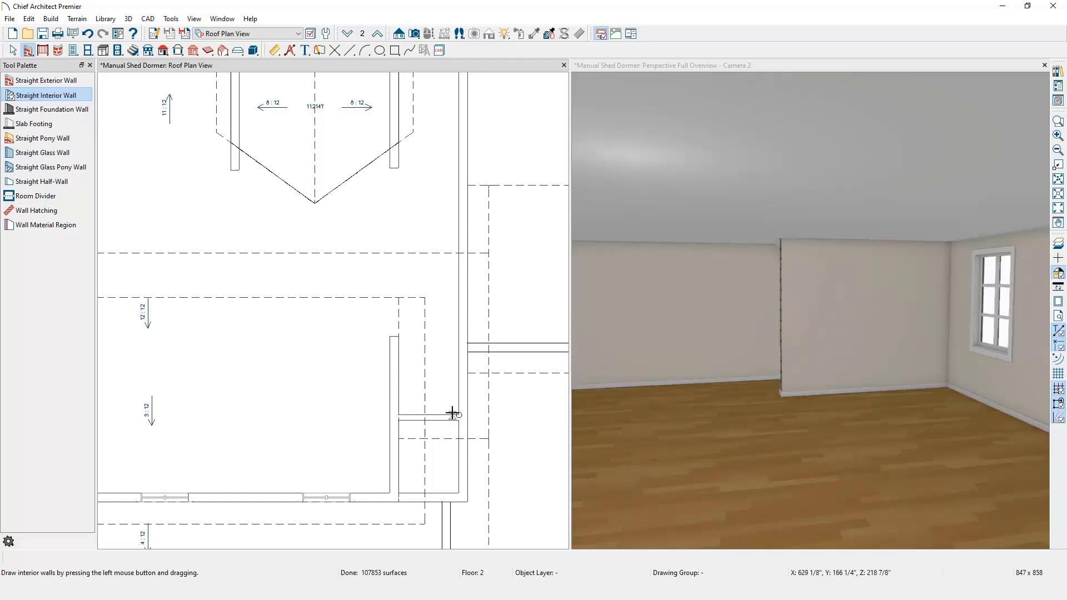
Break the new interior wall into two pieces.
click(393, 352)
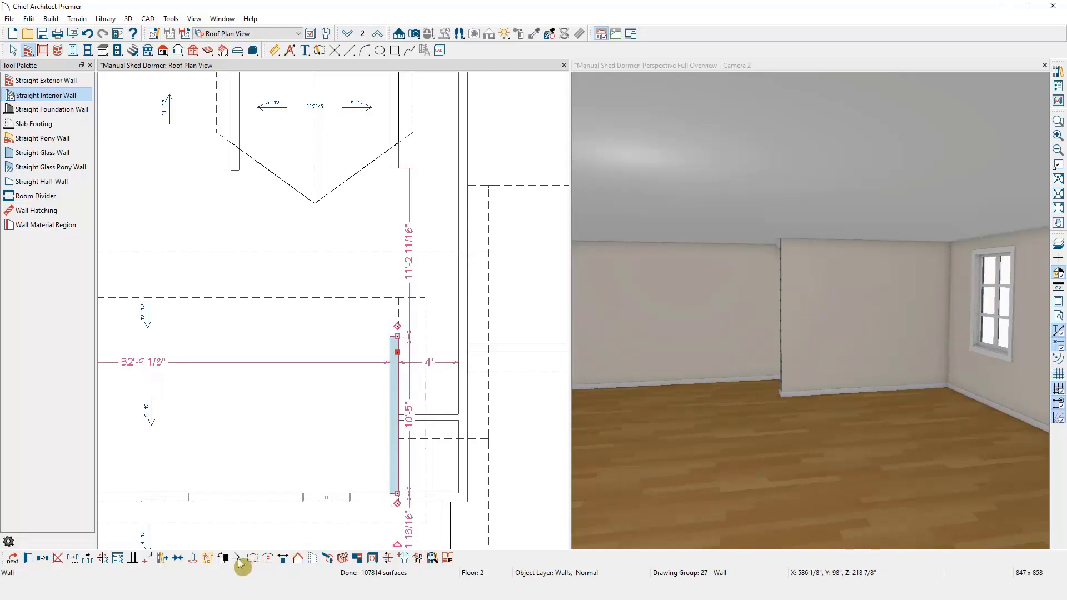
click(237, 558)
click(397, 421)
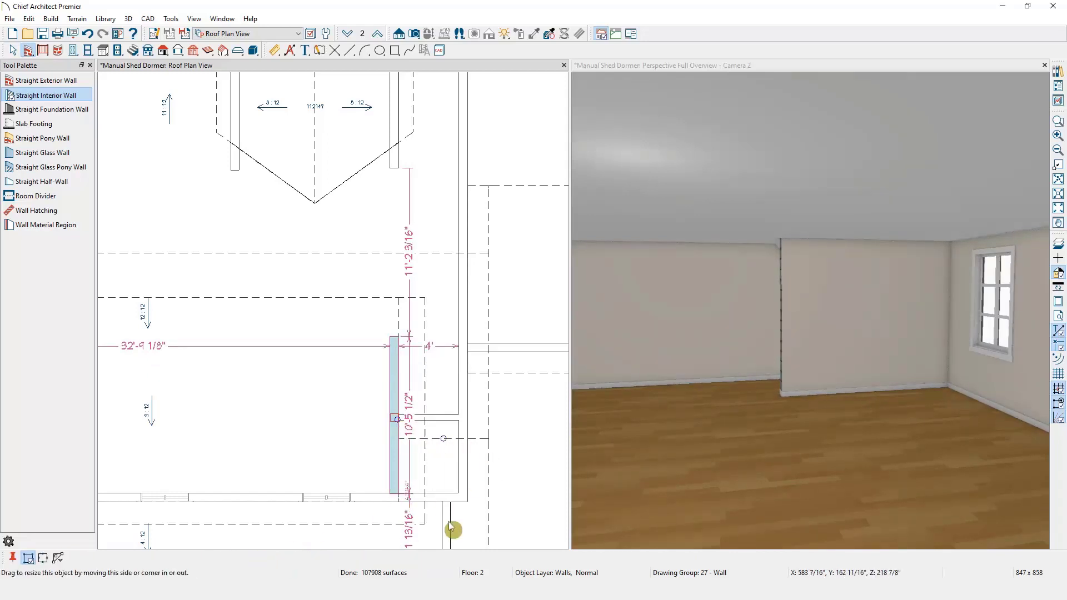
click(448, 522)
Turn on Roof Cuts Wall at Bottom for the upper wall piece and inspect it in 3D.
click(396, 381)
double_click(396, 381)
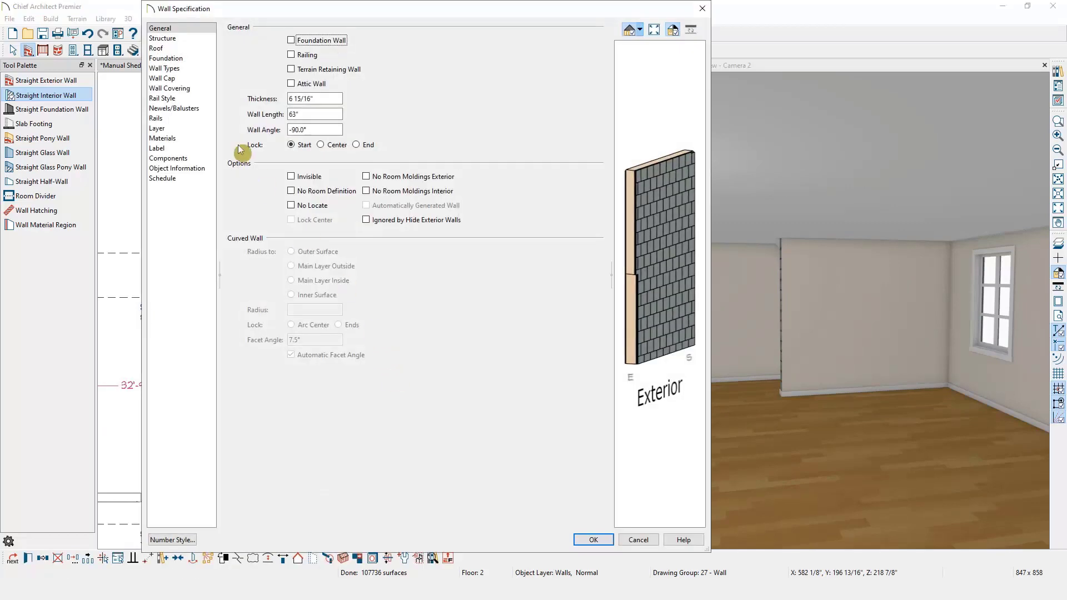
click(180, 49)
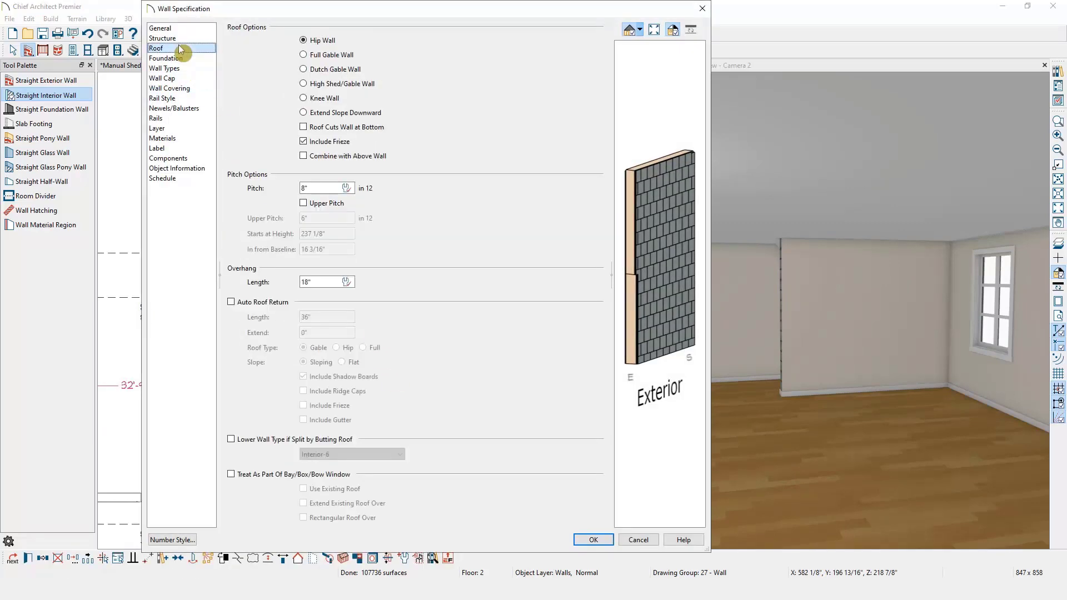
click(324, 130)
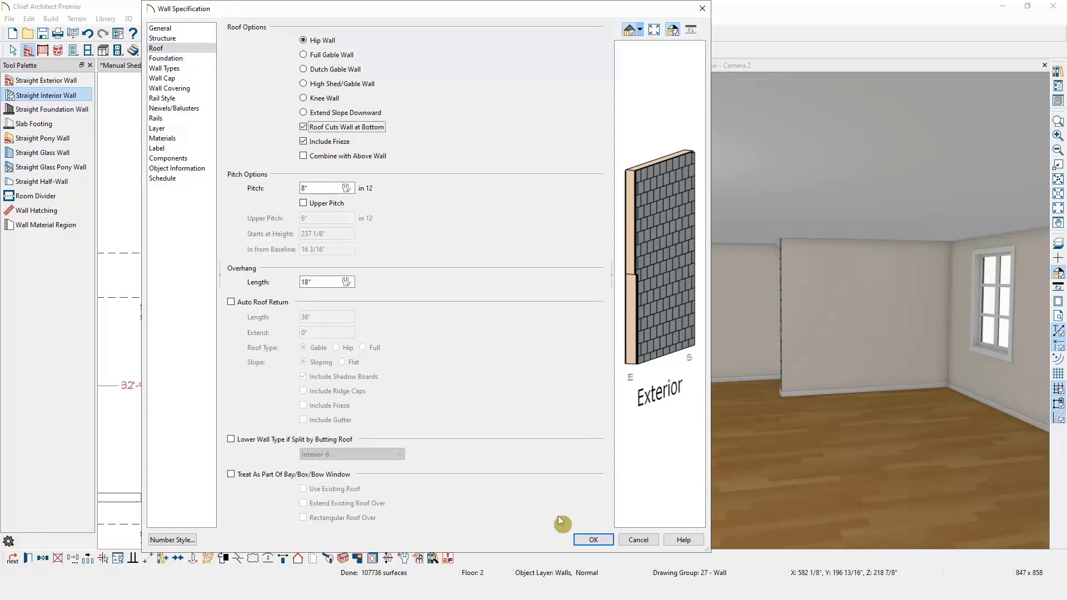
click(590, 540)
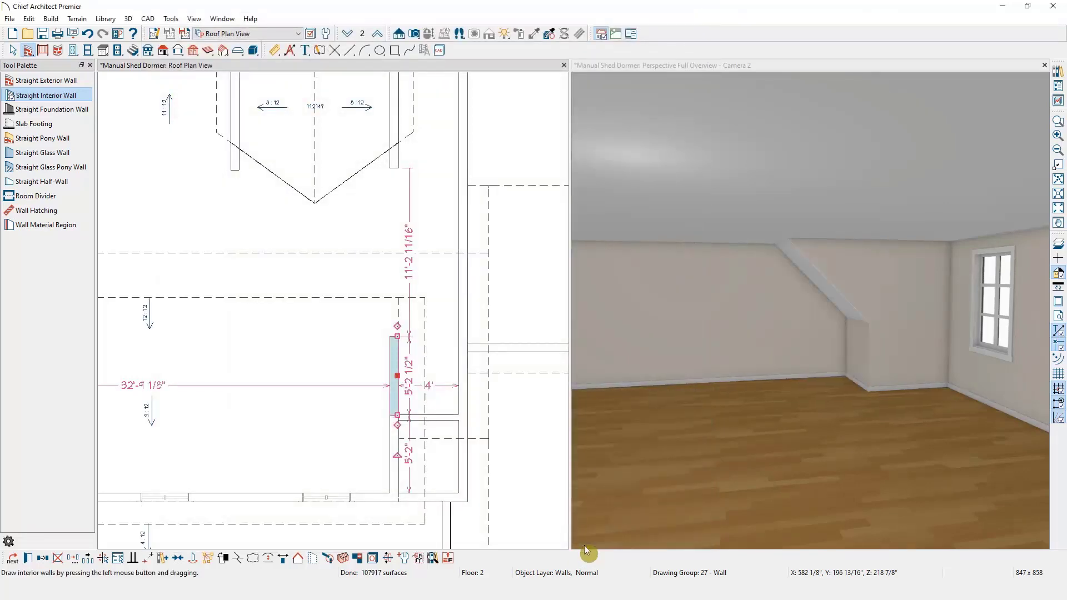
click(671, 515)
drag(765, 184, 656, 267)
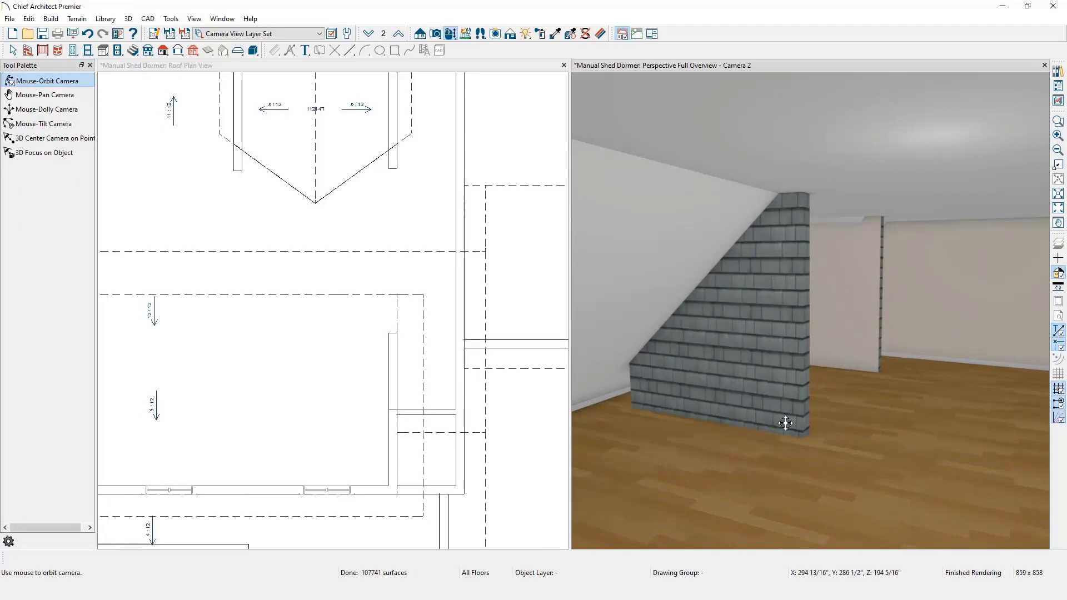
Give the brick wall a lower wall type of Interior-6 where the butting roof splits it.
middle_drag(293, 214, 326, 404)
key(space)
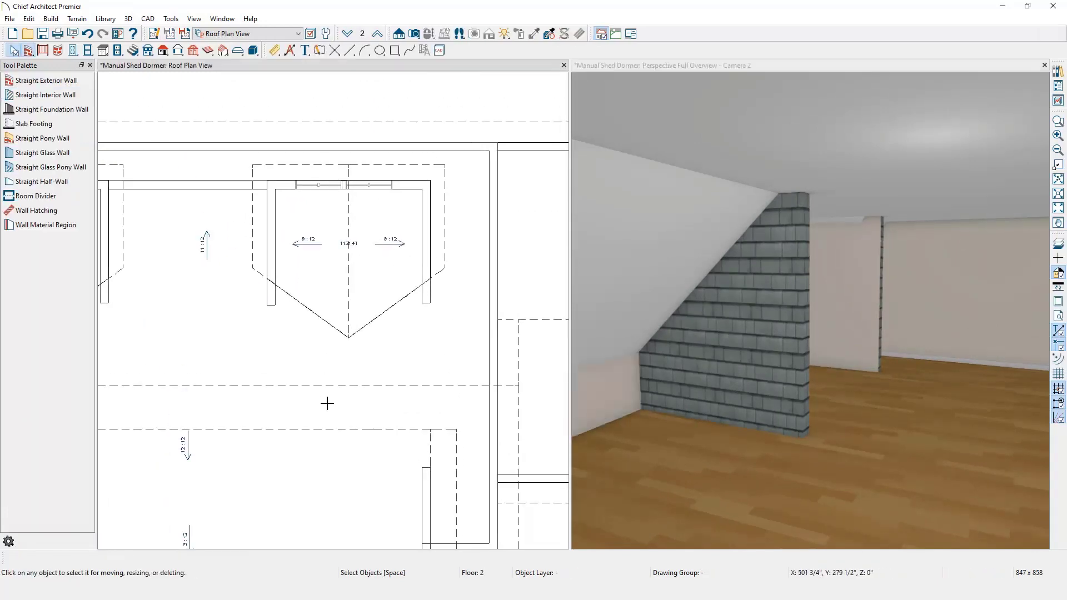
click(756, 285)
click(761, 300)
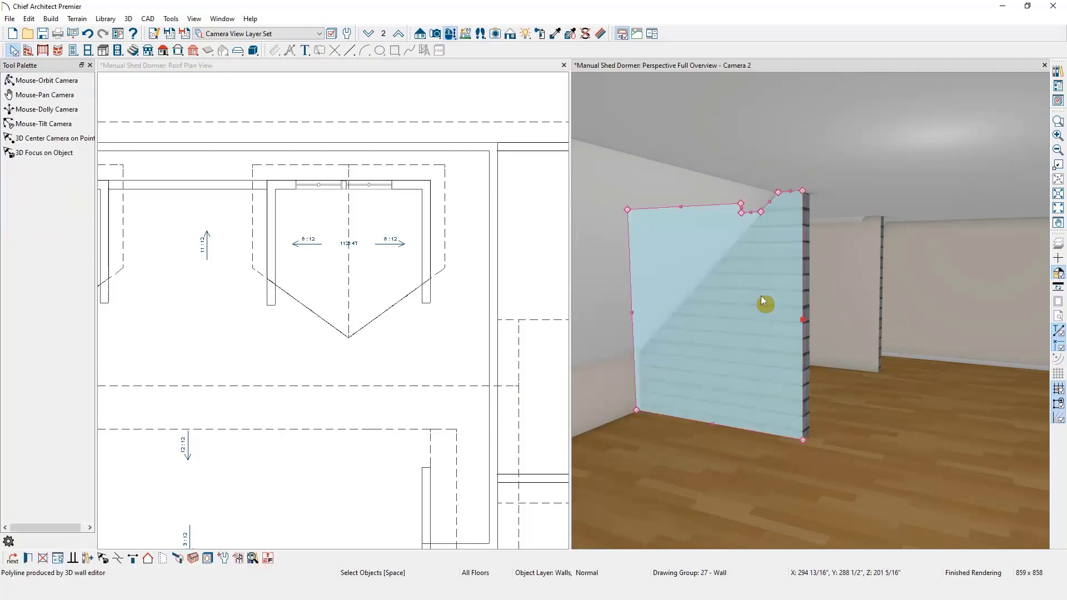
double_click(754, 292)
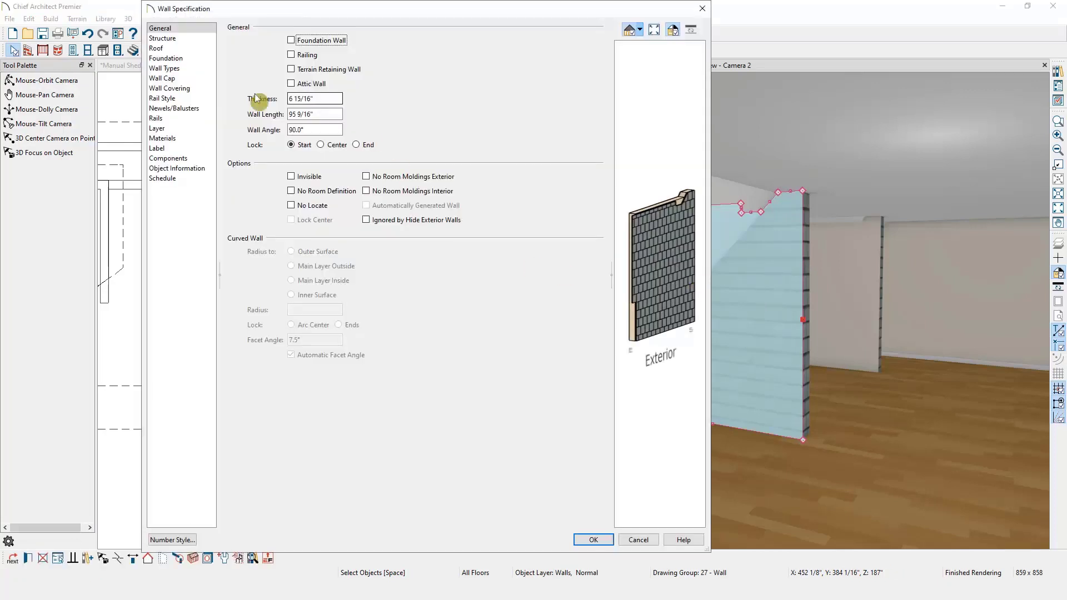
click(156, 49)
click(333, 428)
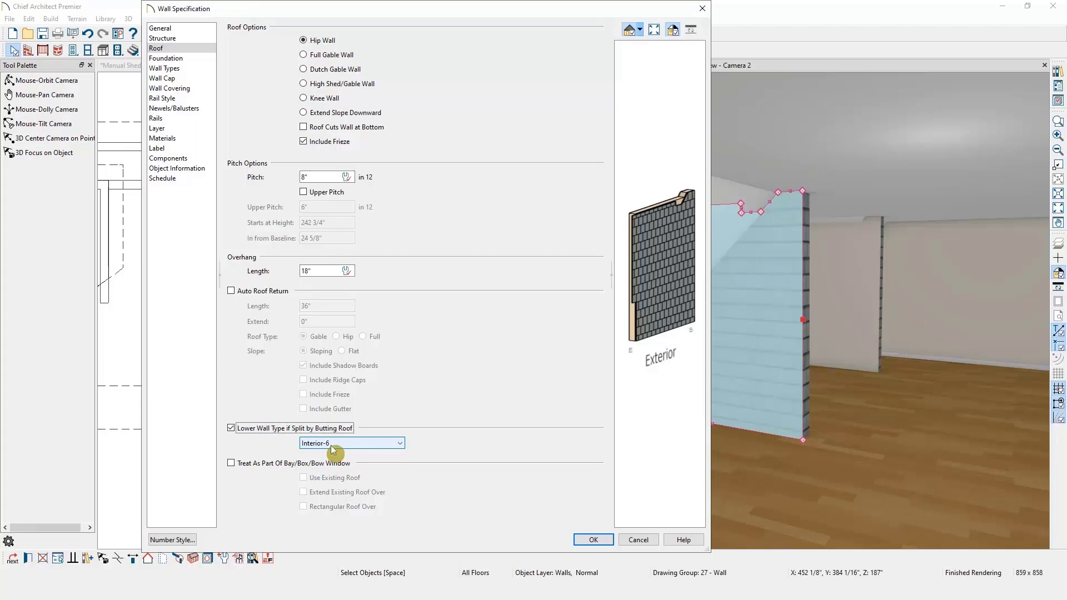
click(589, 539)
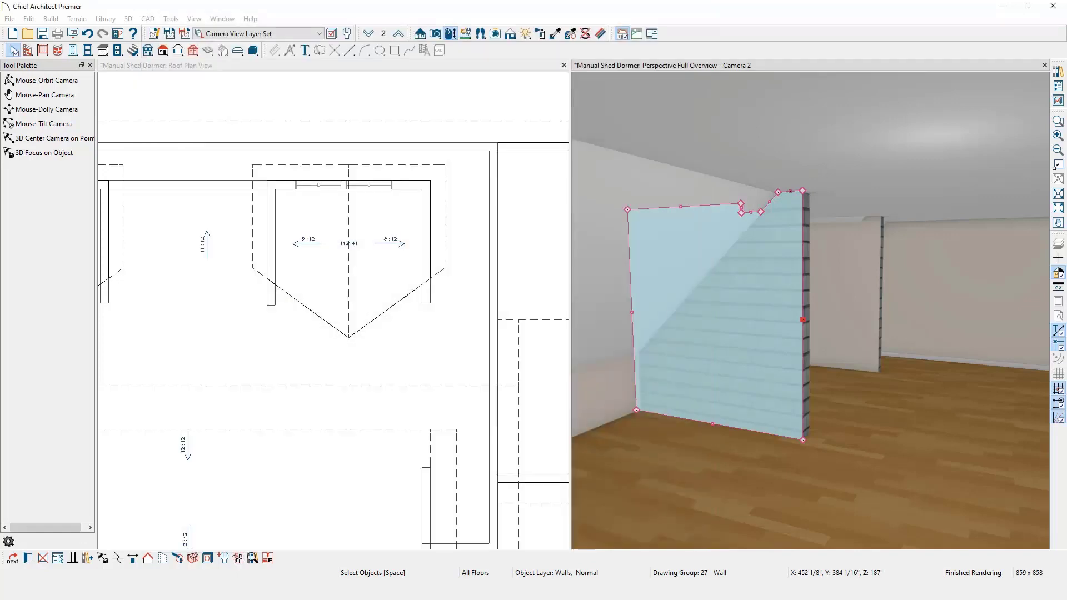
Turn on Roof Cuts Wall at Bottom for the attic partition wall.
middle_drag(854, 518, 814, 333)
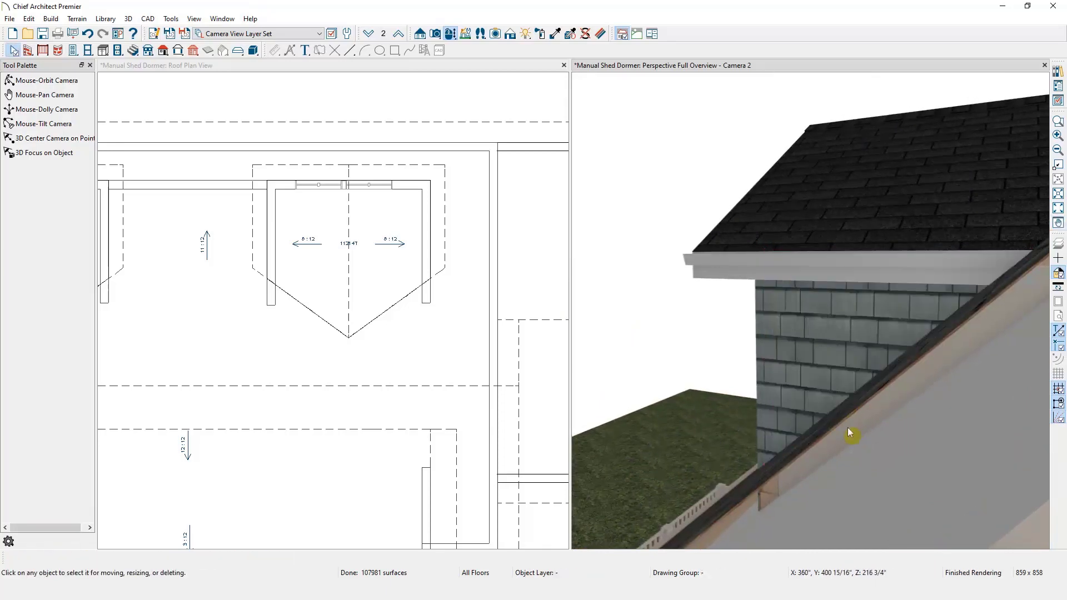
key(Escape)
middle_drag(890, 449, 838, 461)
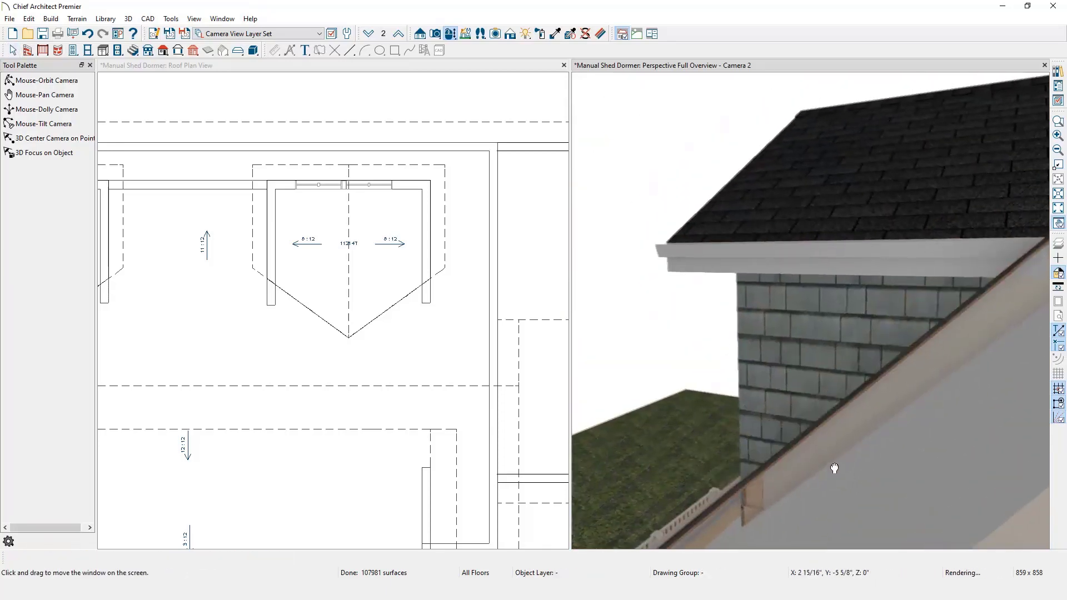
click(792, 383)
middle_drag(792, 382, 846, 429)
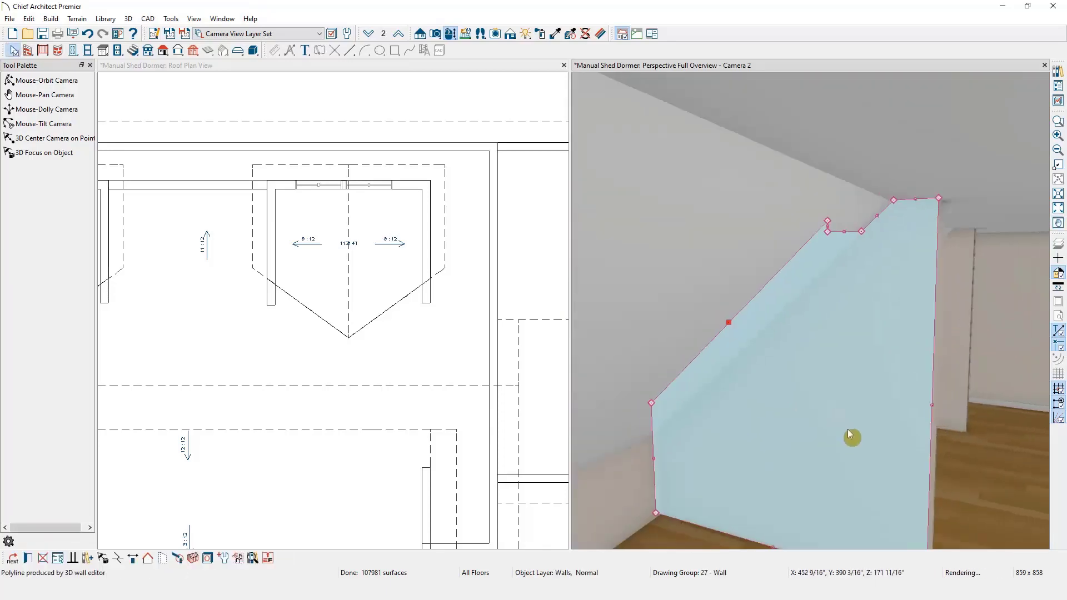
key(Escape)
middle_drag(917, 424, 414, 316)
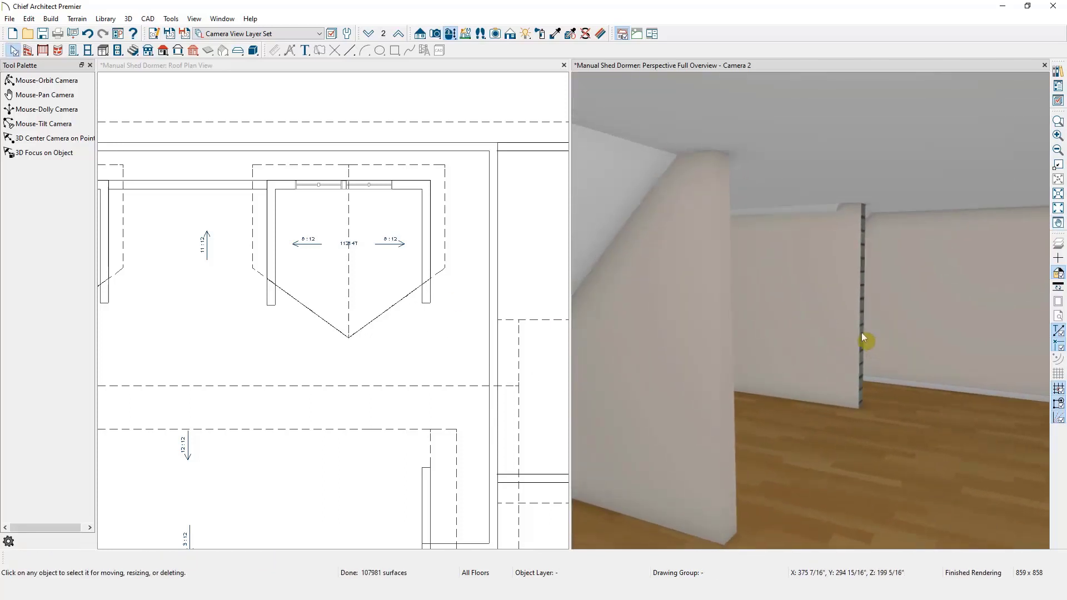
click(822, 306)
double_click(821, 302)
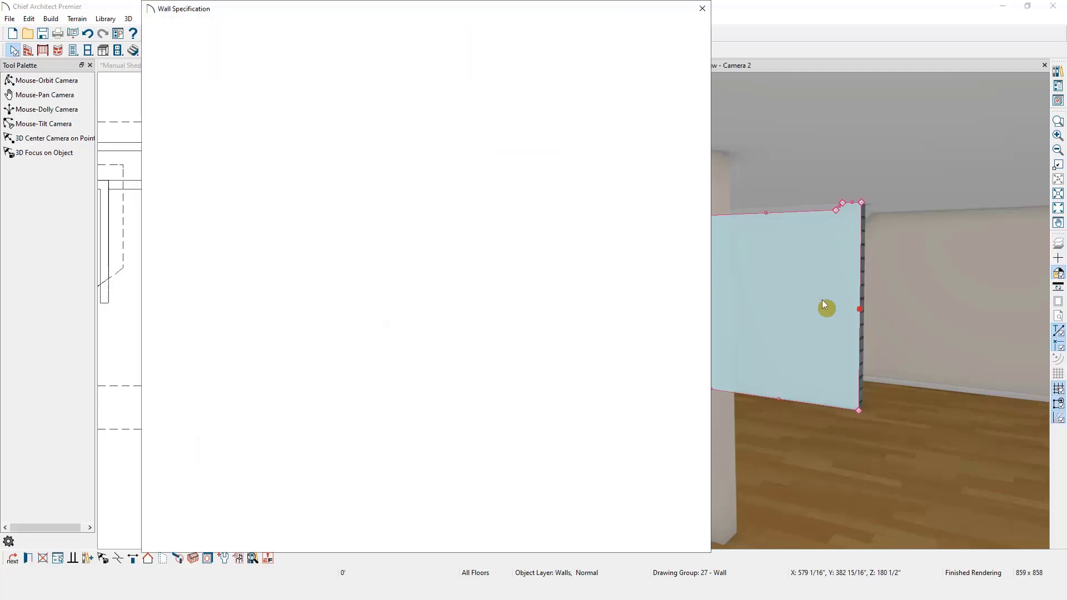
click(194, 48)
click(303, 127)
click(608, 536)
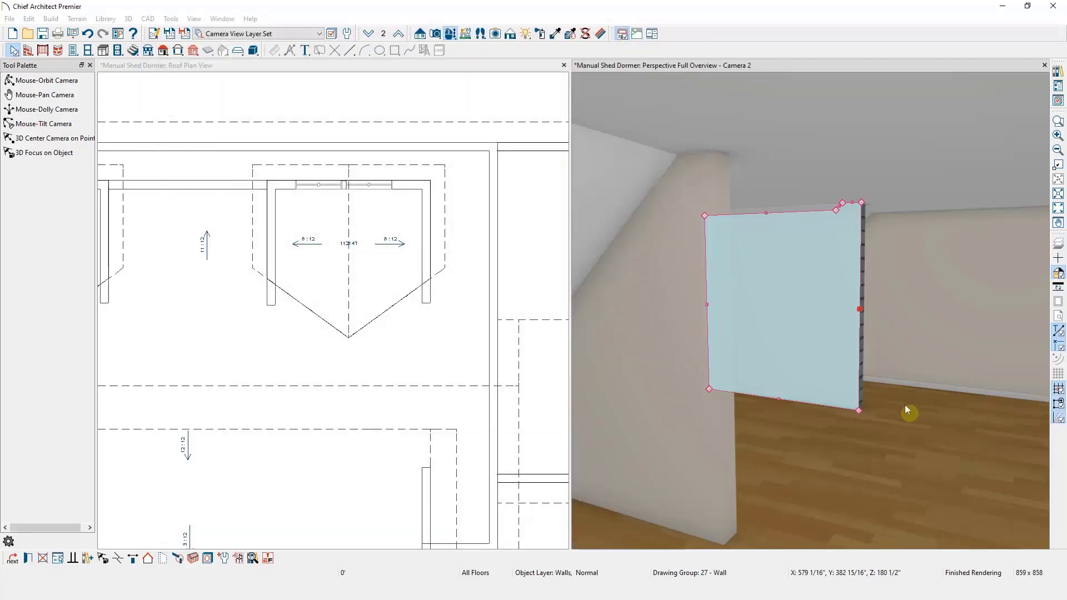
Check the trimmed wall in 3D, then maximize the full-house Roof Plan View.
key(Escape)
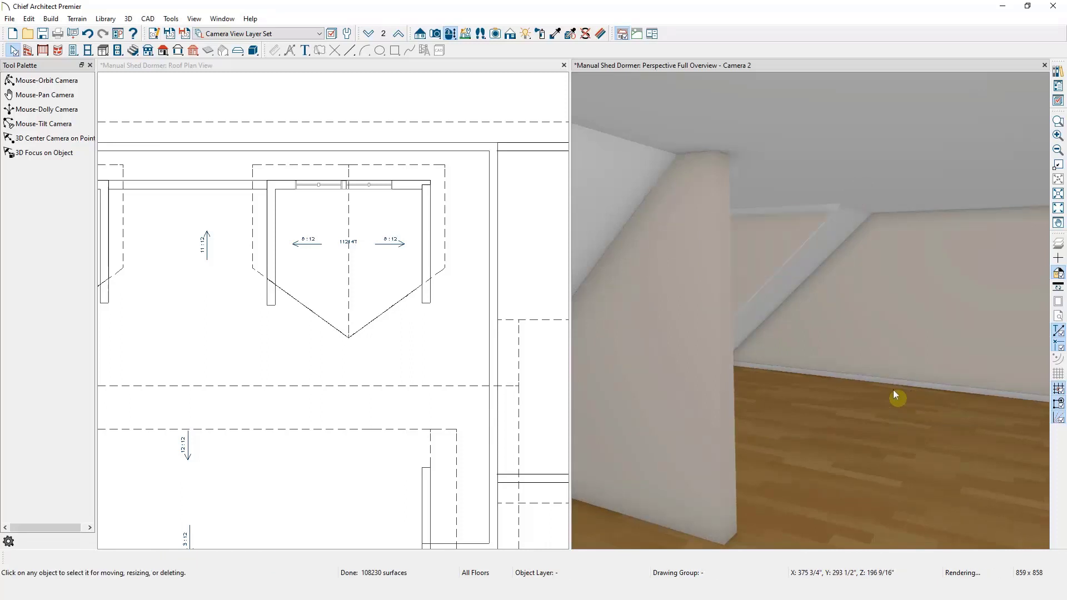
middle_drag(854, 389, 667, 249)
key(space)
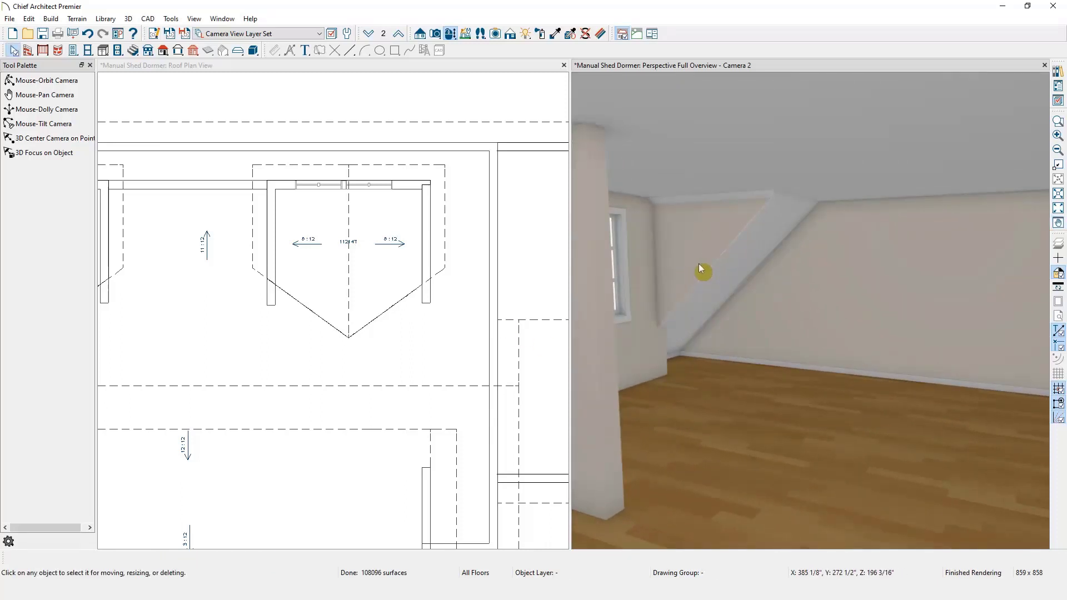
double_click(448, 65)
scroll(548, 340, down, 10)
scroll(604, 277, down, 1)
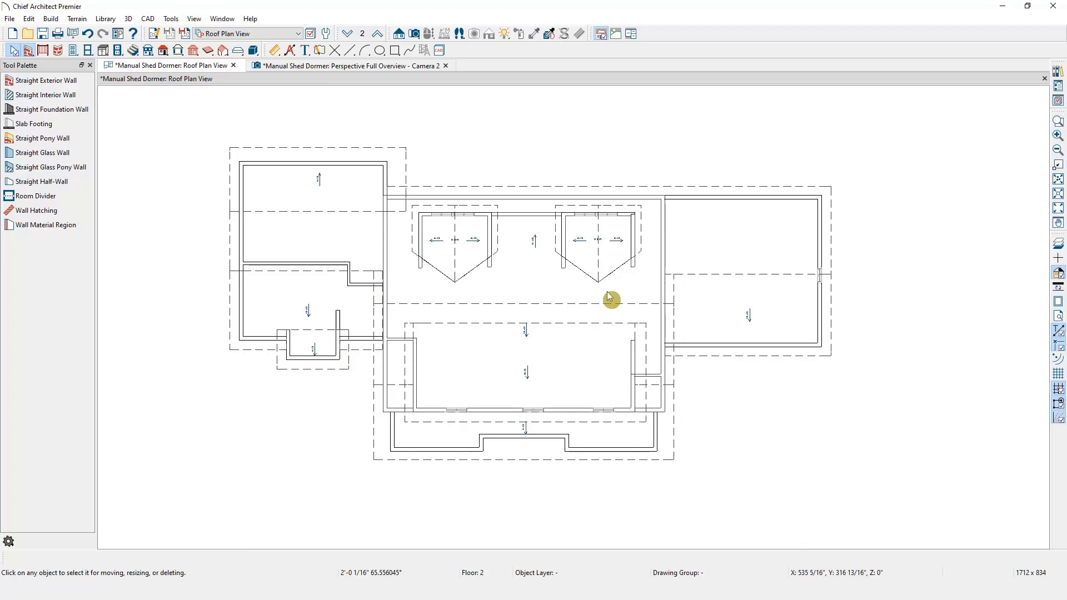
Uncheck display of the Walls, Attic layer in Layer Display Options.
click(310, 33)
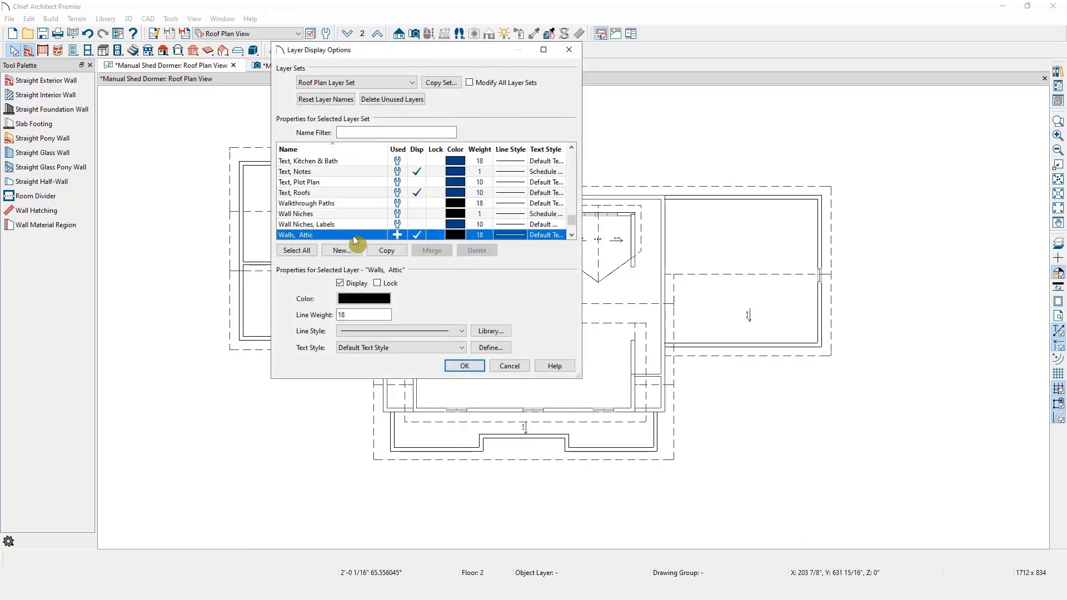
click(417, 235)
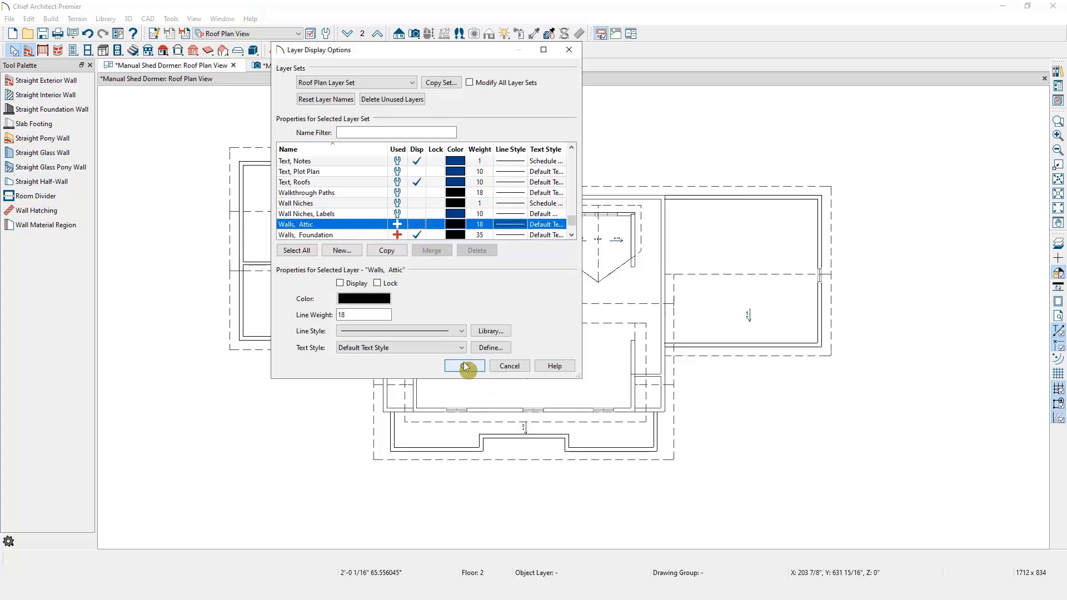
click(465, 366)
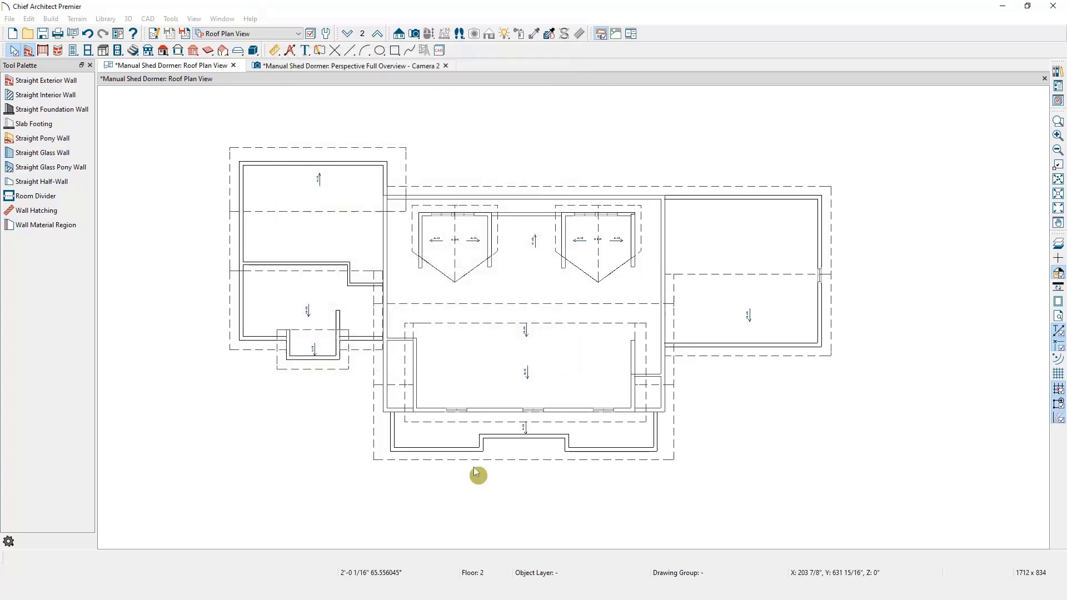
Check which layer a short wall is on, then cancel without changes.
double_click(647, 376)
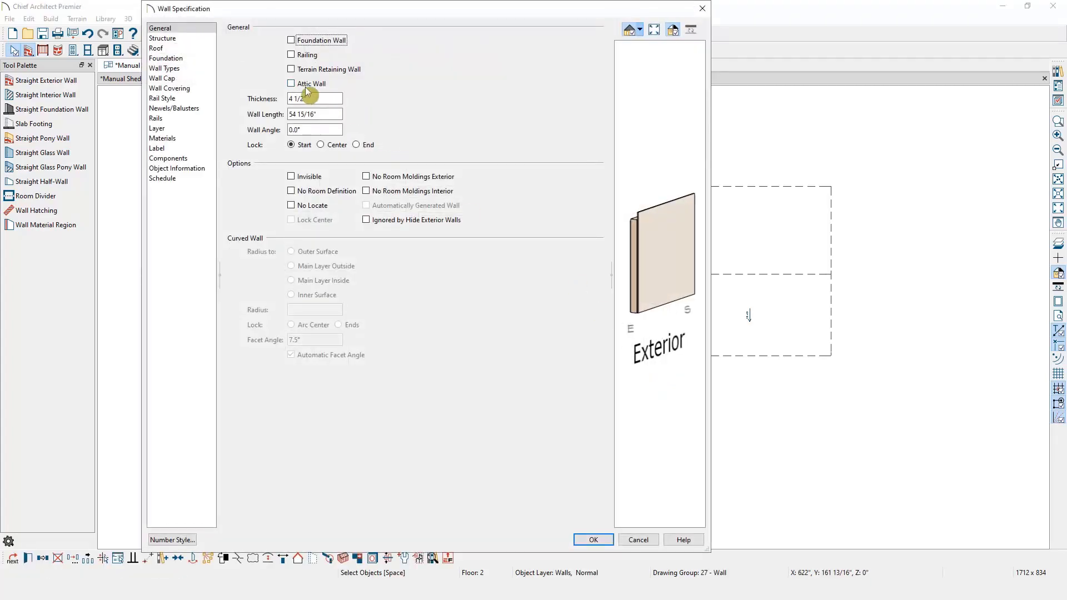
click(158, 129)
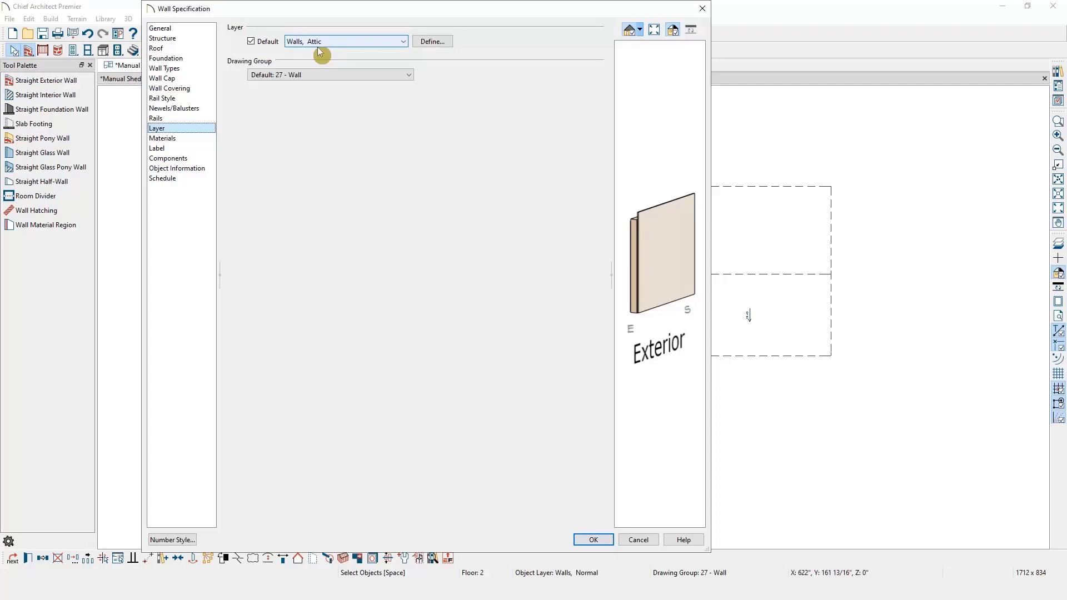
click(639, 539)
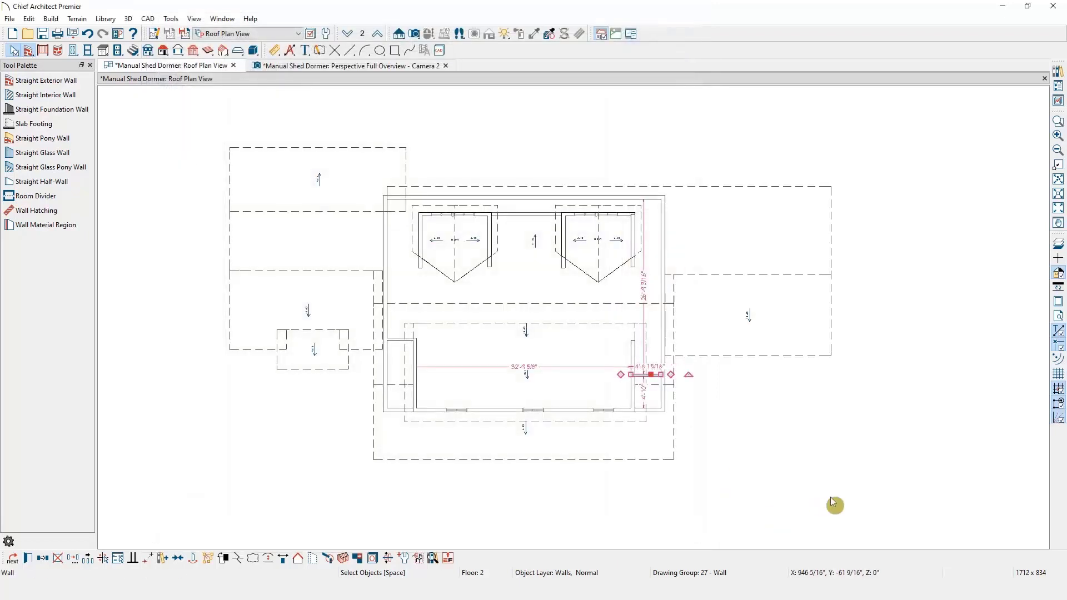
click(830, 496)
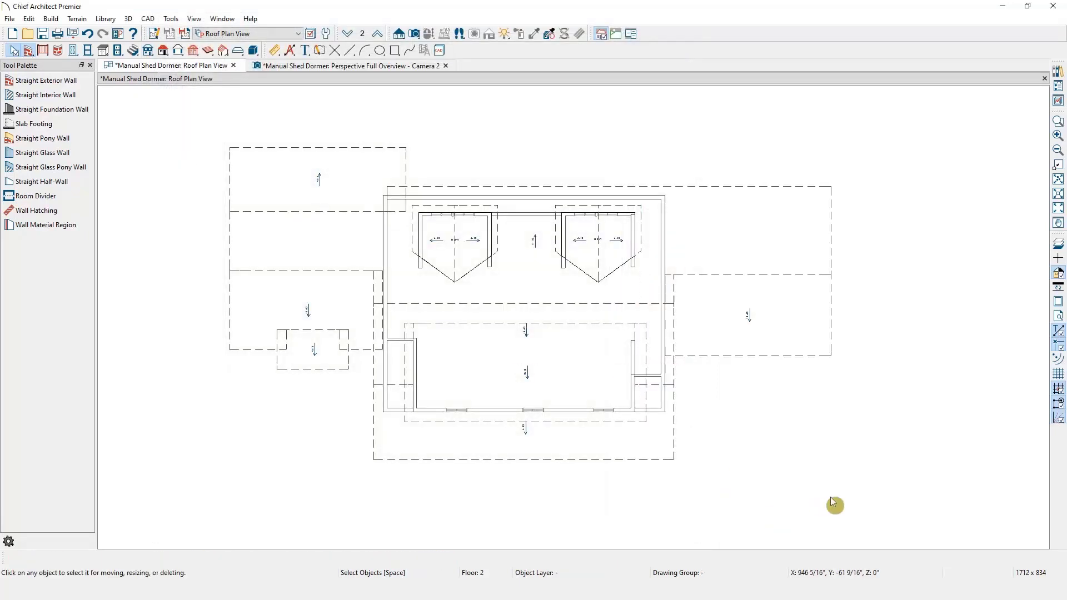